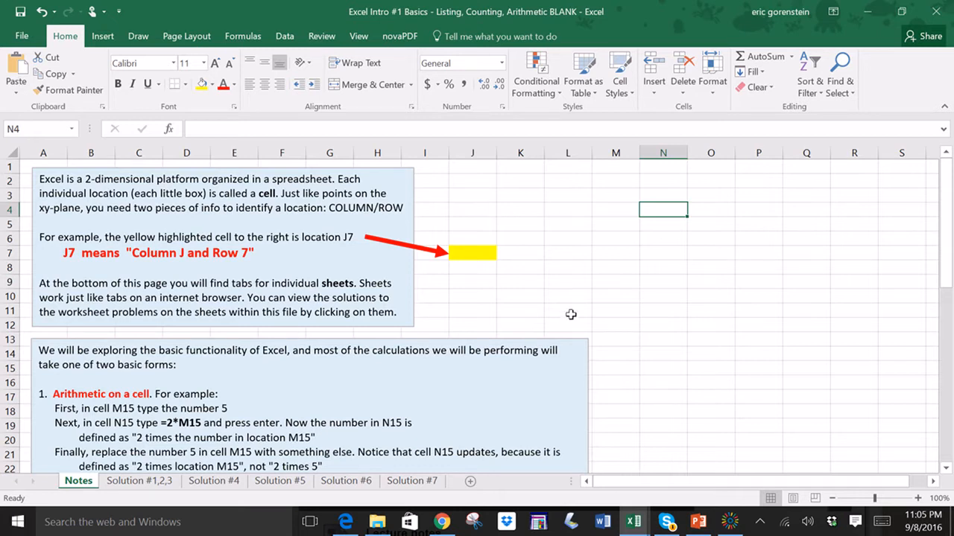
scroll(454, 185, "down", 1)
scroll(455, 186, "up", 1)
- Browse each of the solution sheets in turn and return to the Notes sheet
left_click(135, 484)
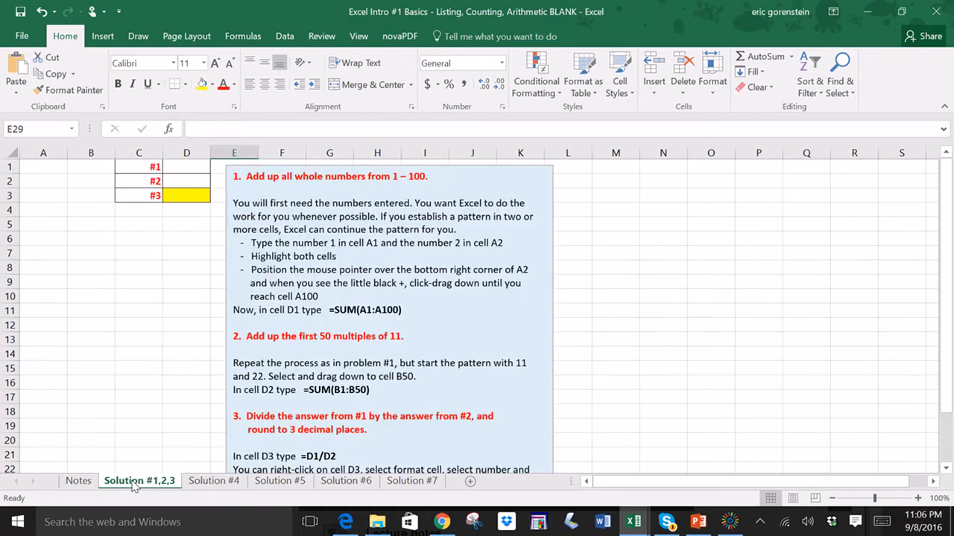
left_click(214, 484)
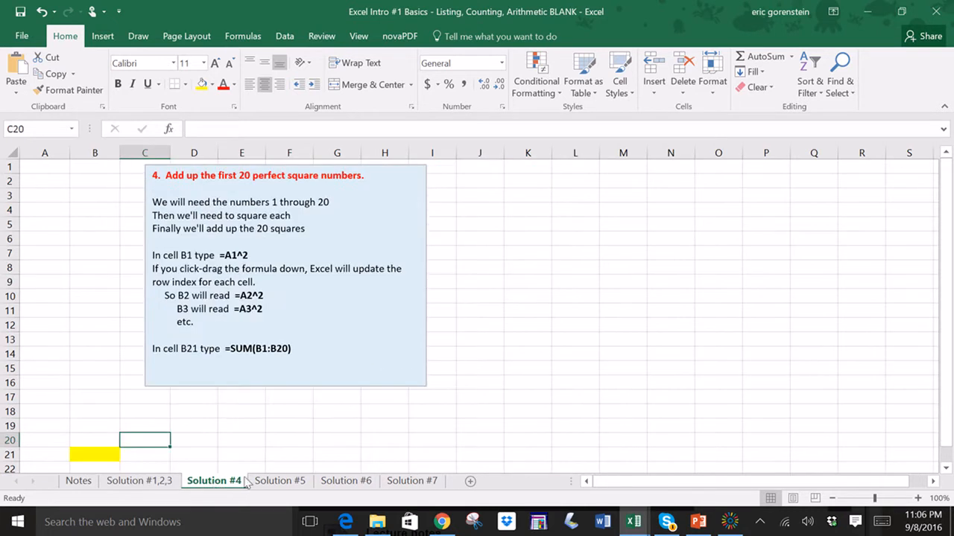
left_click(279, 485)
left_click(339, 484)
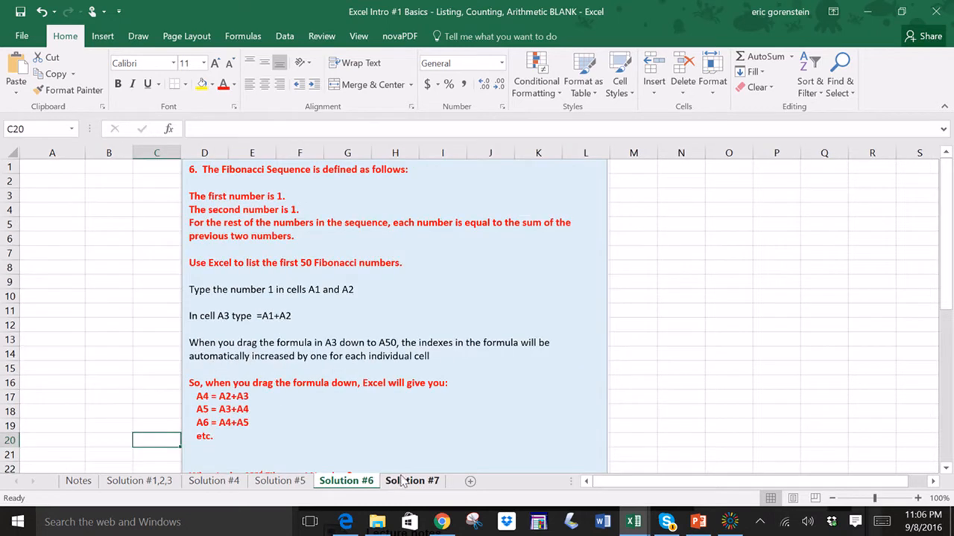
left_click(404, 483)
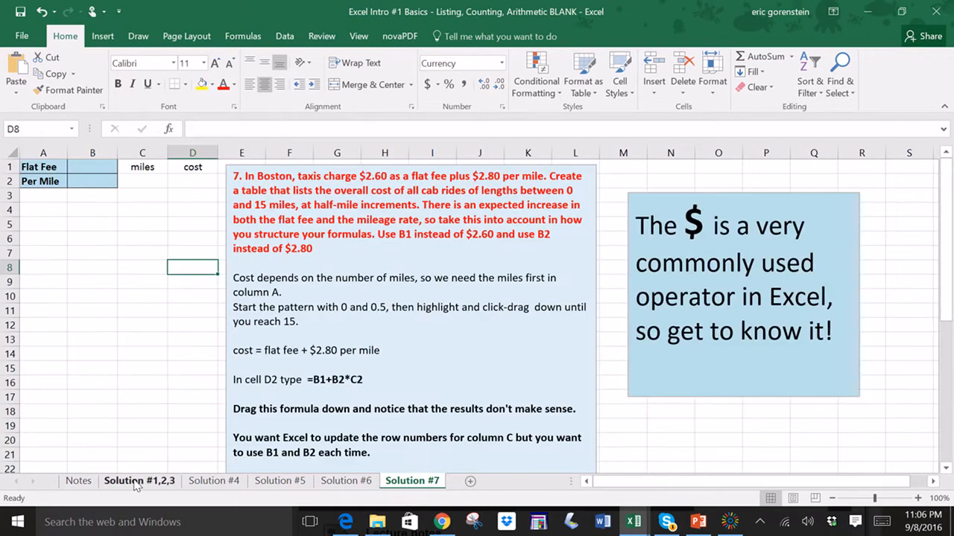
left_click(78, 481)
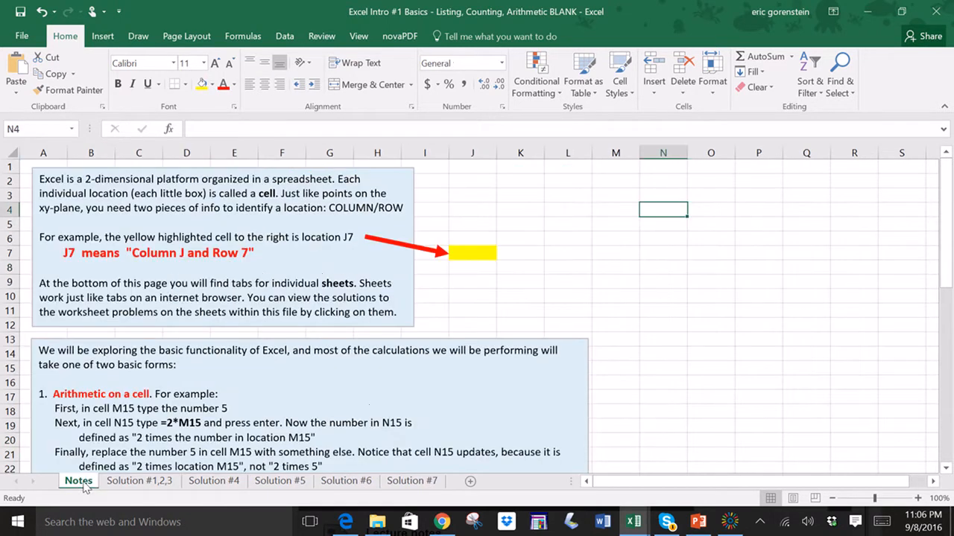
- Add a new worksheet, move Sheet1 to the end of the sheet tabs, and return to Notes
left_click(470, 484)
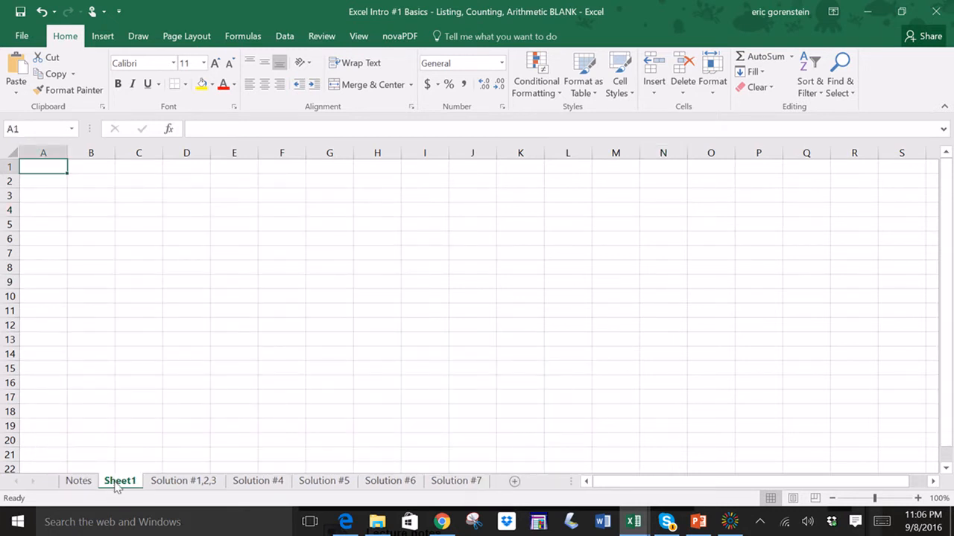
left_click_drag(121, 478, 206, 482)
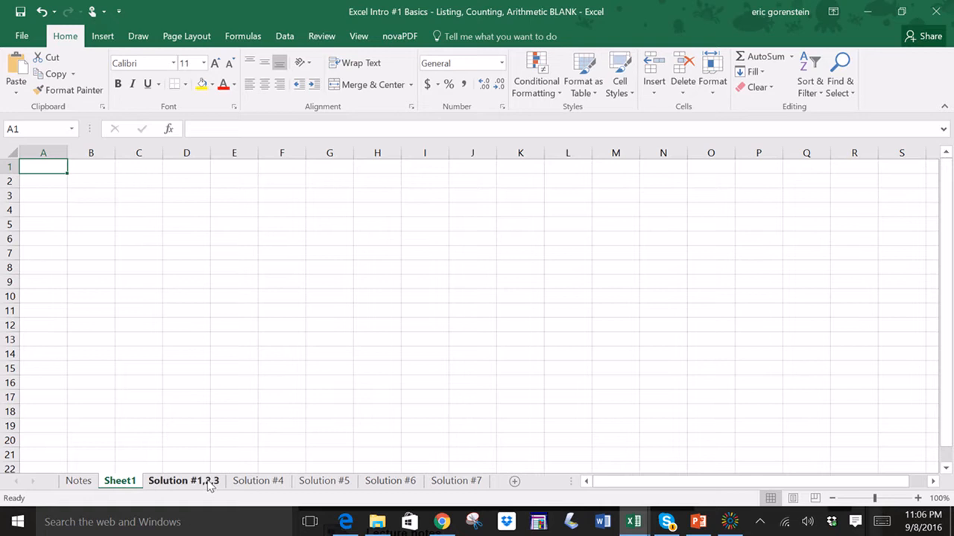
mouse_move(132, 484)
left_mouse_down()
mouse_move(502, 492)
mouse_move(485, 471)
mouse_move(502, 485)
left_mouse_up()
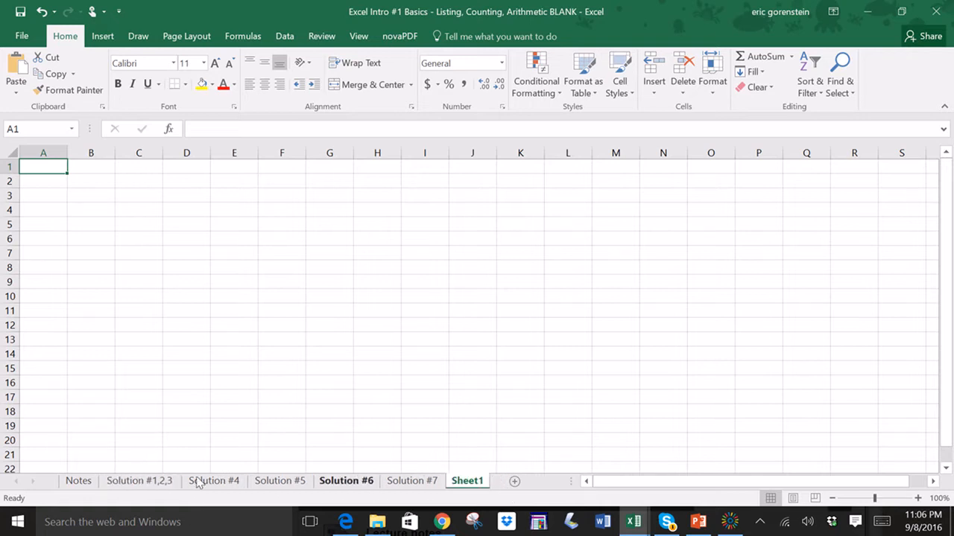
left_click(90, 481)
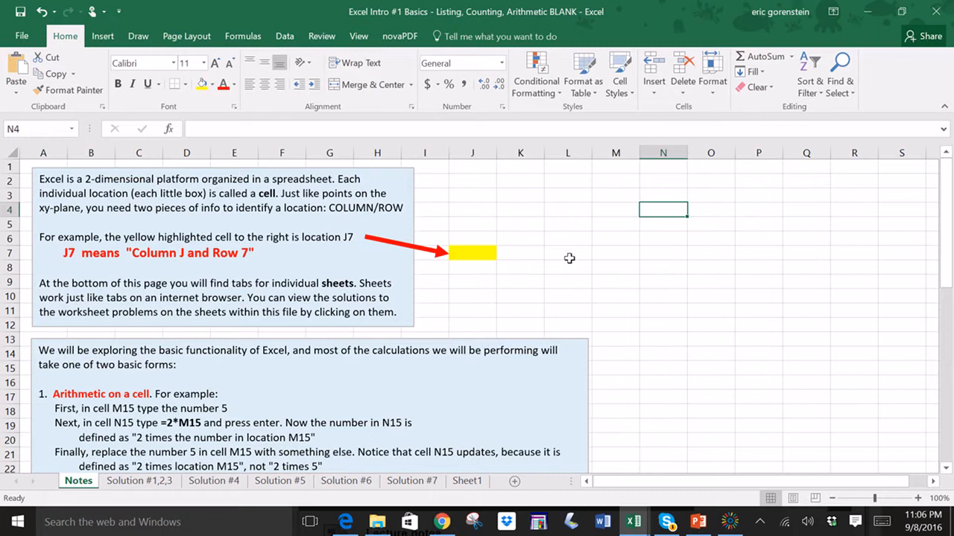
- Examine the introductory notes text box and the yellow highlighted cell J7 on the Notes sheet
left_click(625, 265)
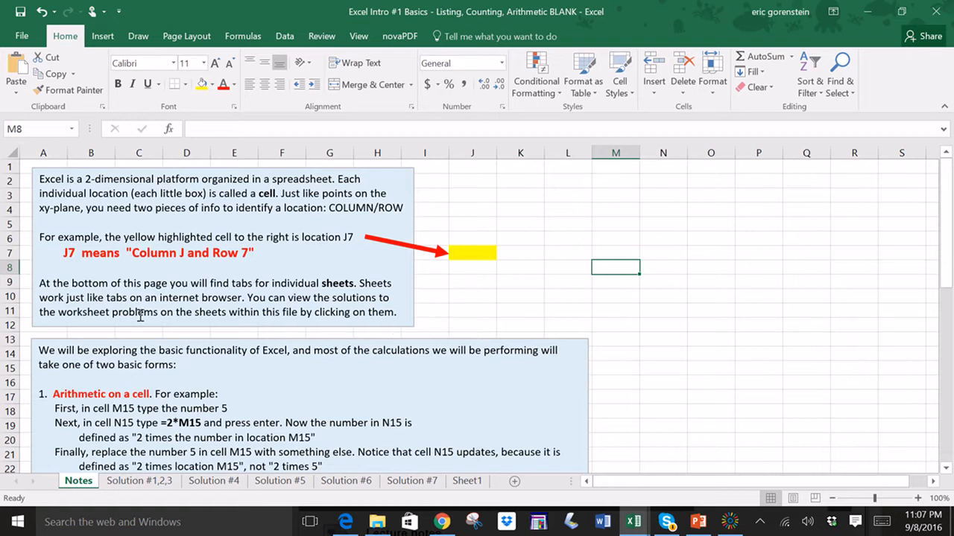
left_click(69, 255)
double_click(69, 254)
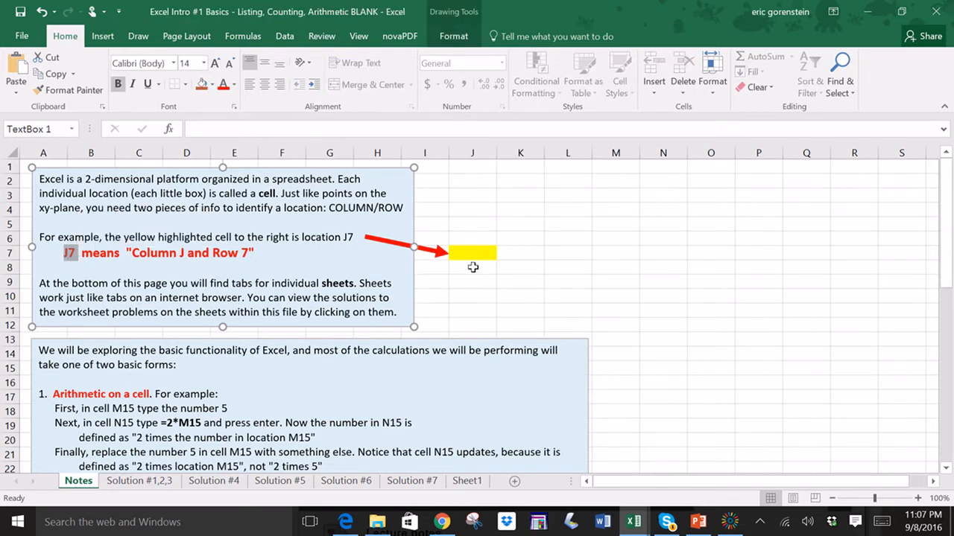
left_click(570, 280)
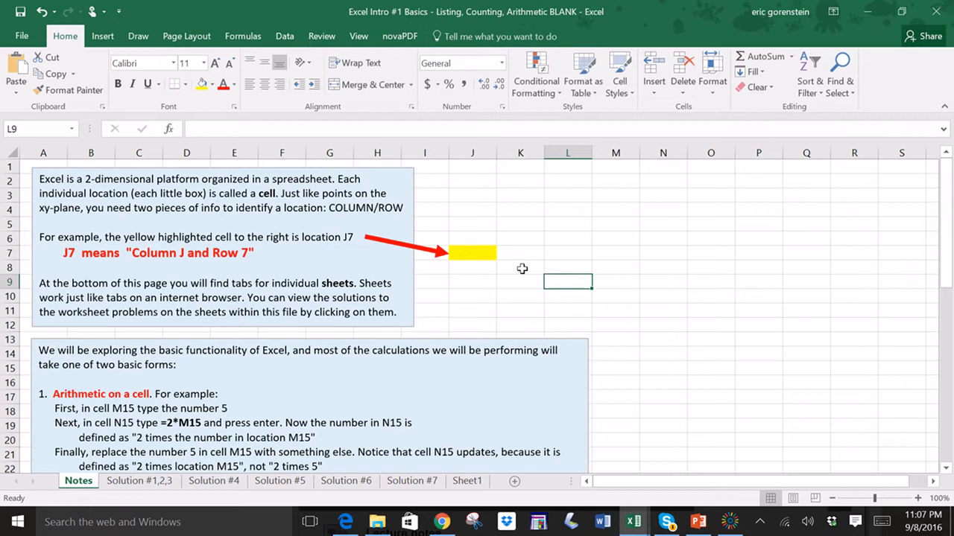
left_click(479, 253)
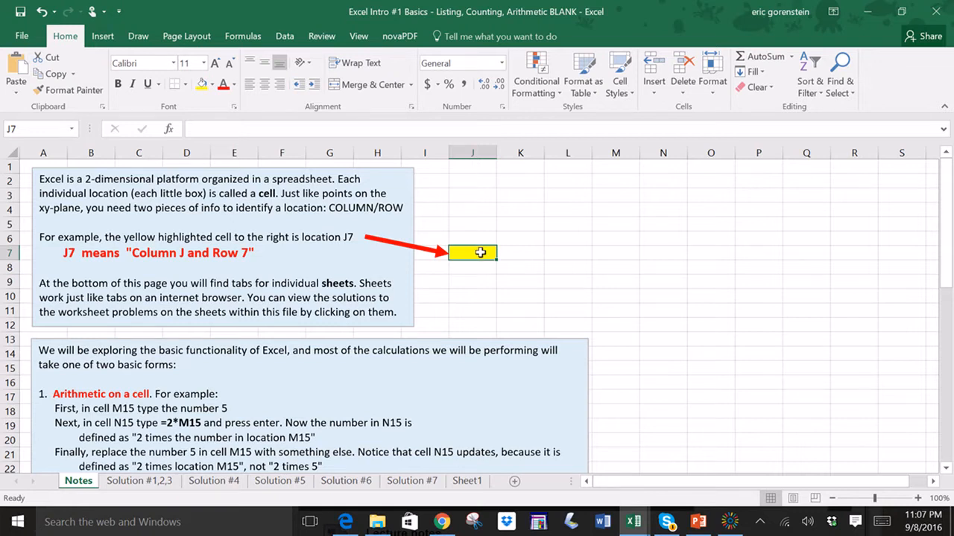
scroll(484, 256, "down", 4)
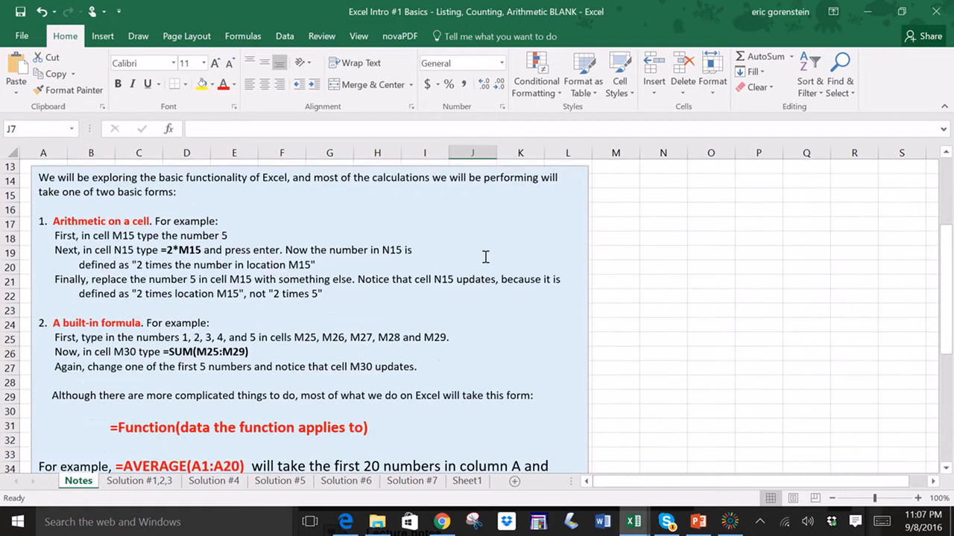
scroll(327, 255, "up", 1)
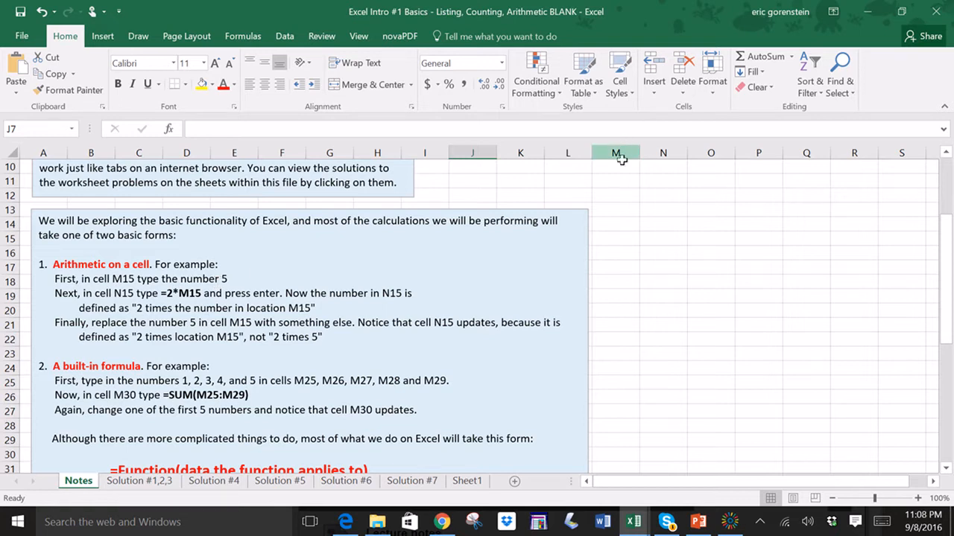
- Fill cell M15 with yellow and enter the number 5 in it
left_click(630, 277)
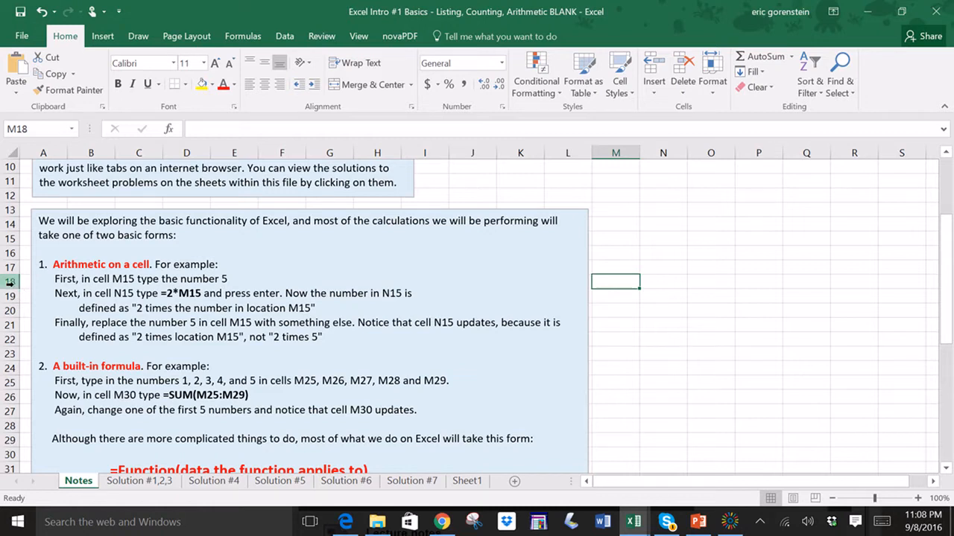
key("Up")
key("Up")
key("Up")
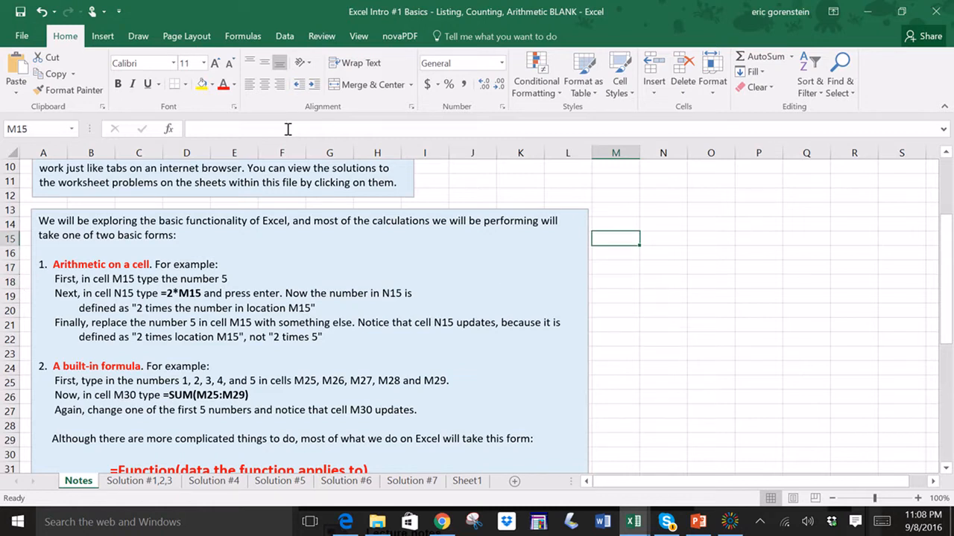
left_click(202, 84)
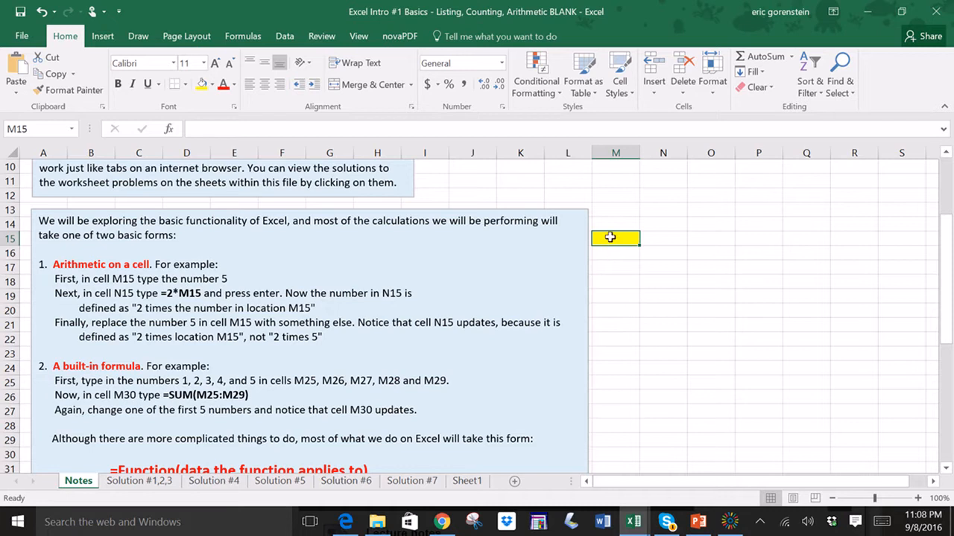
type("5")
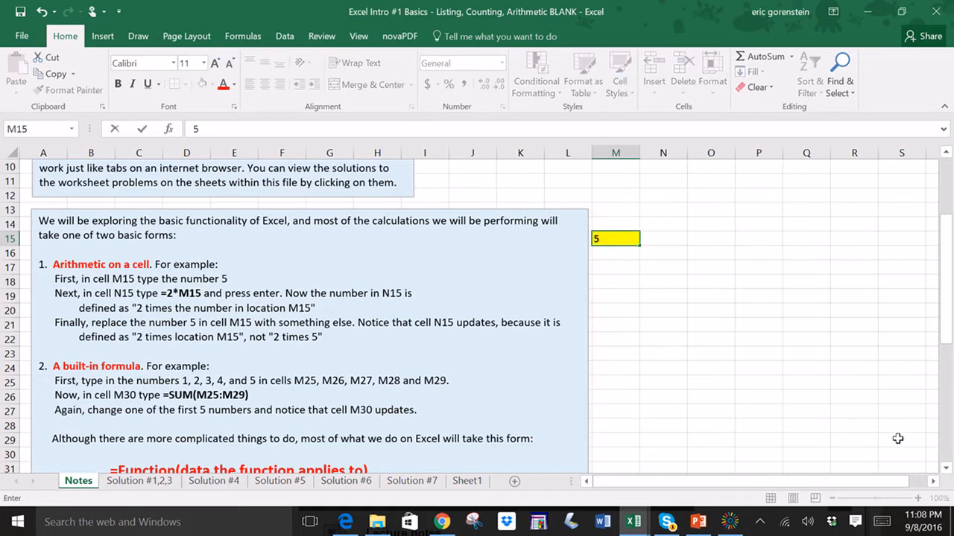
key("Return")
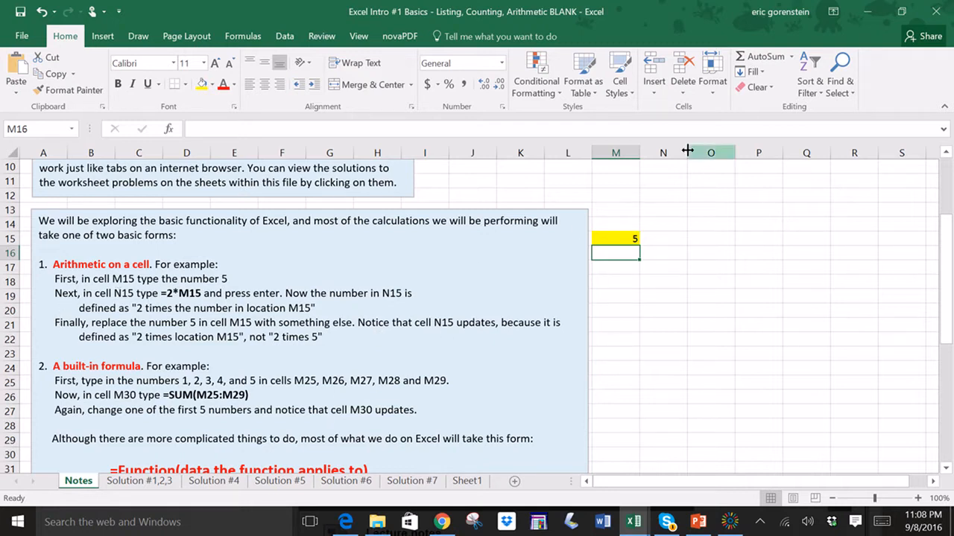
- Fill cell N15 with a light blue theme color
left_click(669, 237)
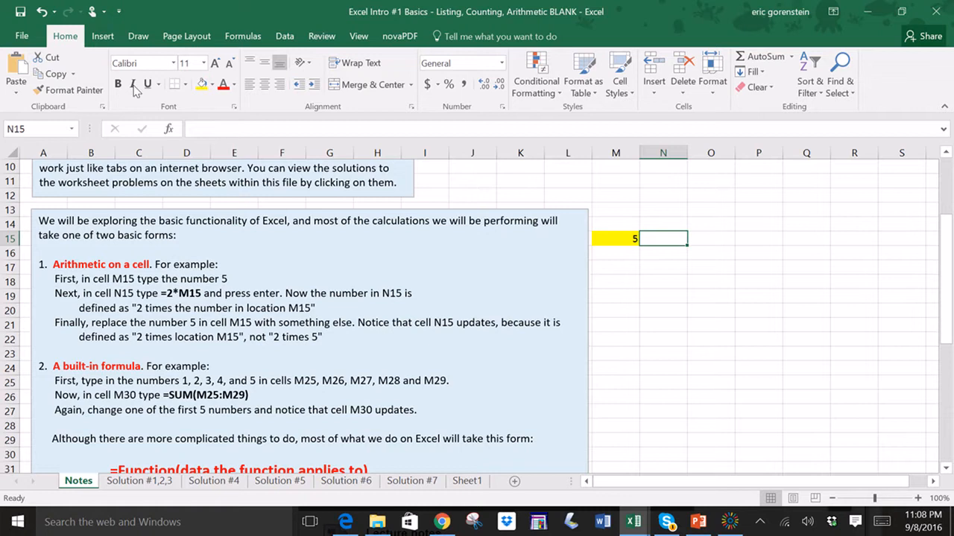
left_click(213, 85)
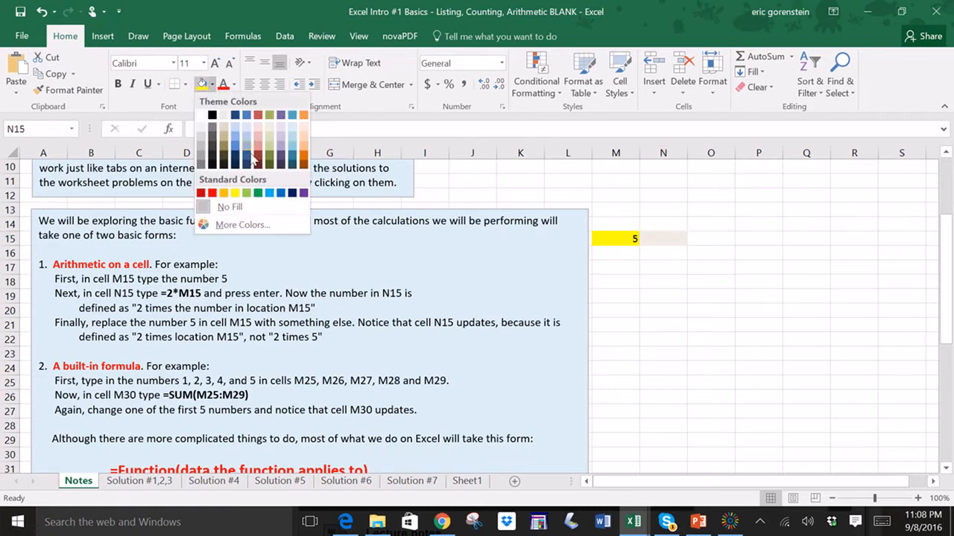
left_click(290, 148)
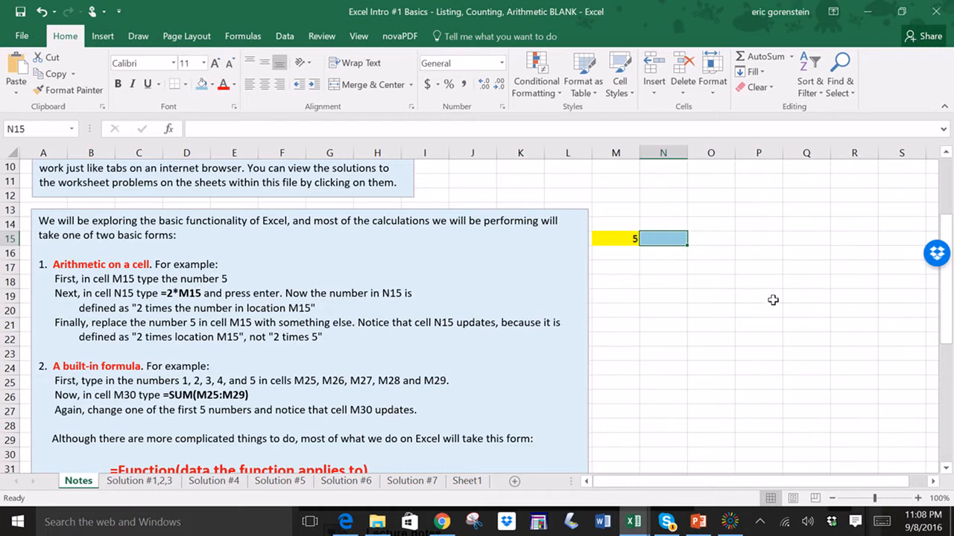
type("2*")
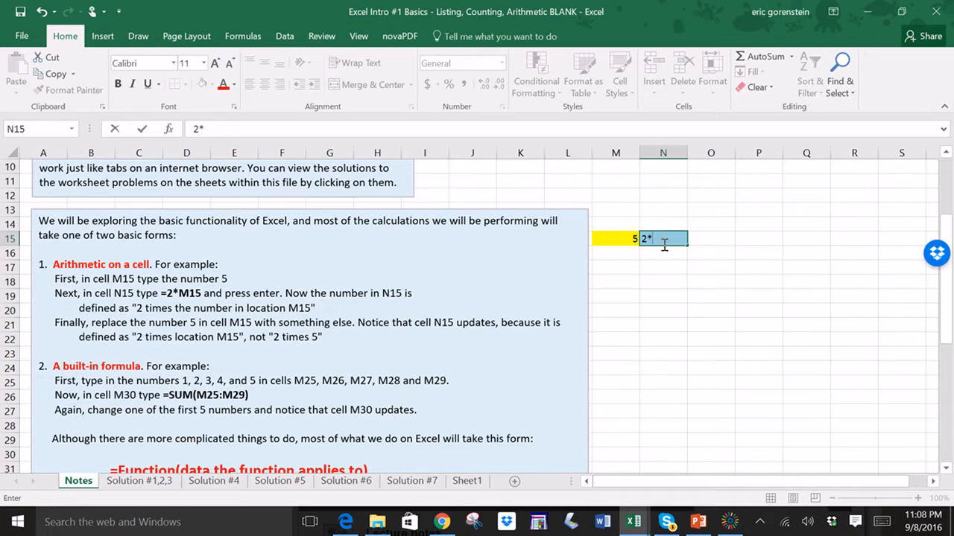
type("M156")
key("Left")
key("Left")
key("Left")
key("Right")
key("Right")
key("Right")
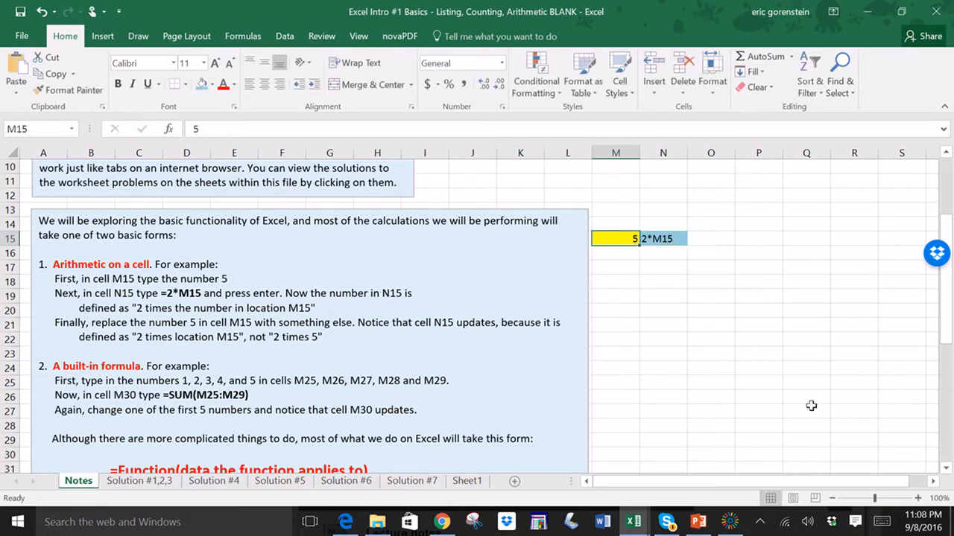
double_click(666, 238)
key("BackSpace")
key("BackSpace")
key("BackSpace")
key("BackSpace")
key("BackSpace")
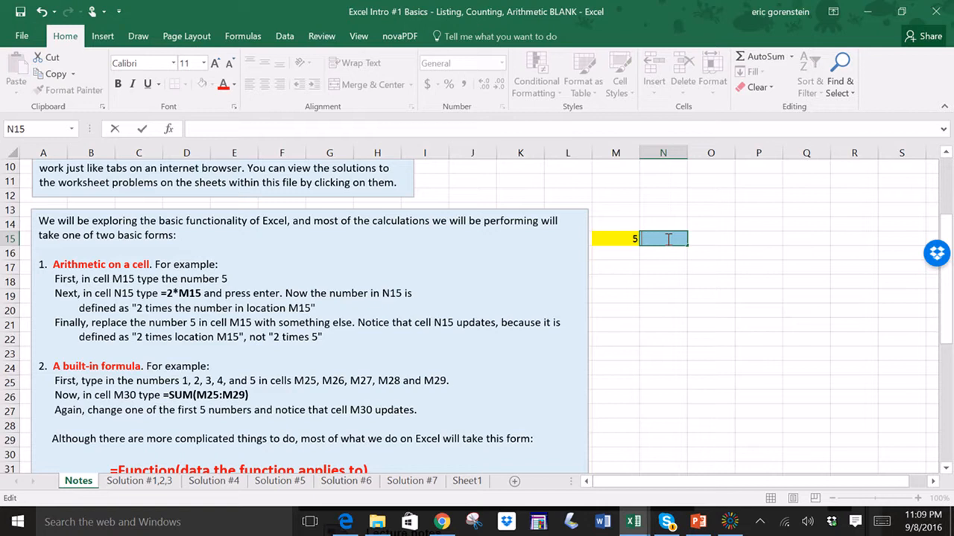
- Enter the formula =2*M15 in cell N15
type("=2")
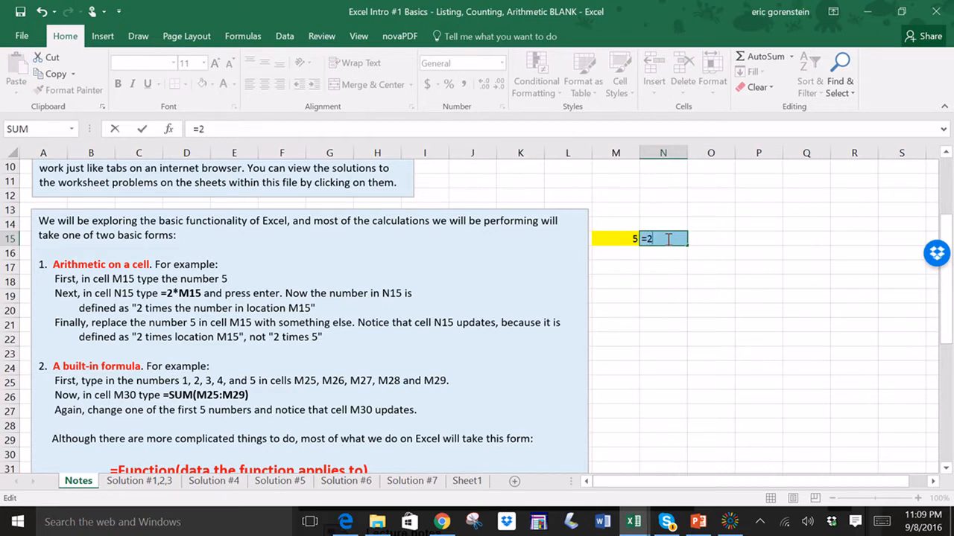
type("*M15")
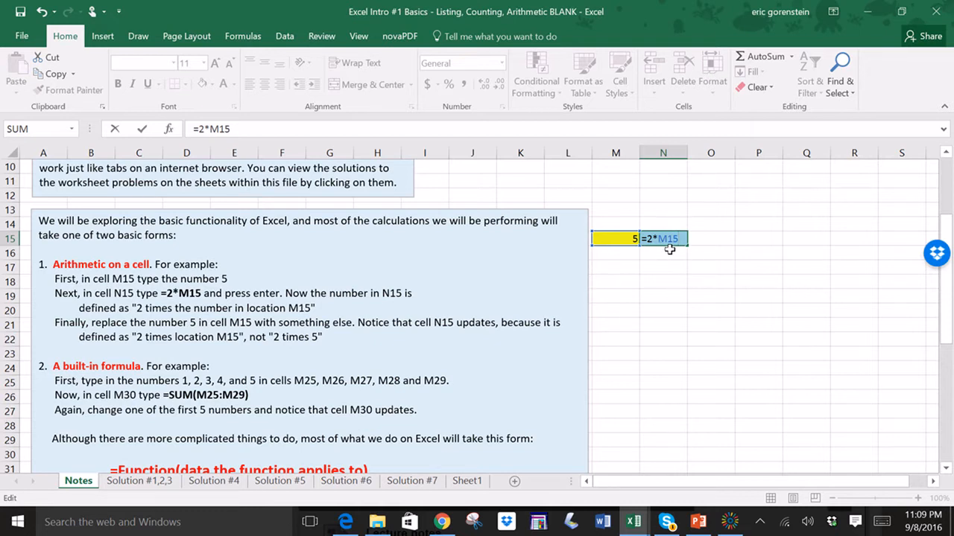
key("Return")
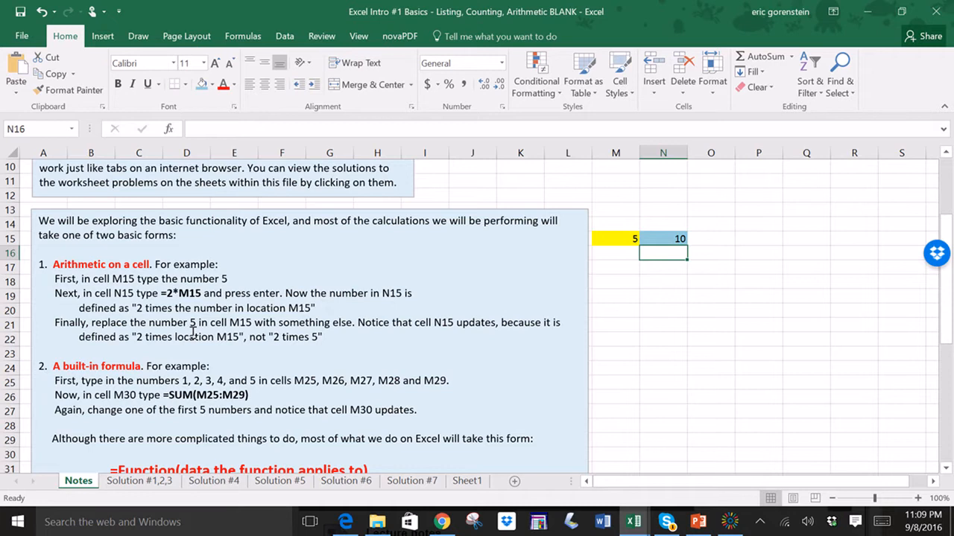
- Change the number in cell M15 to 7
left_click(665, 238)
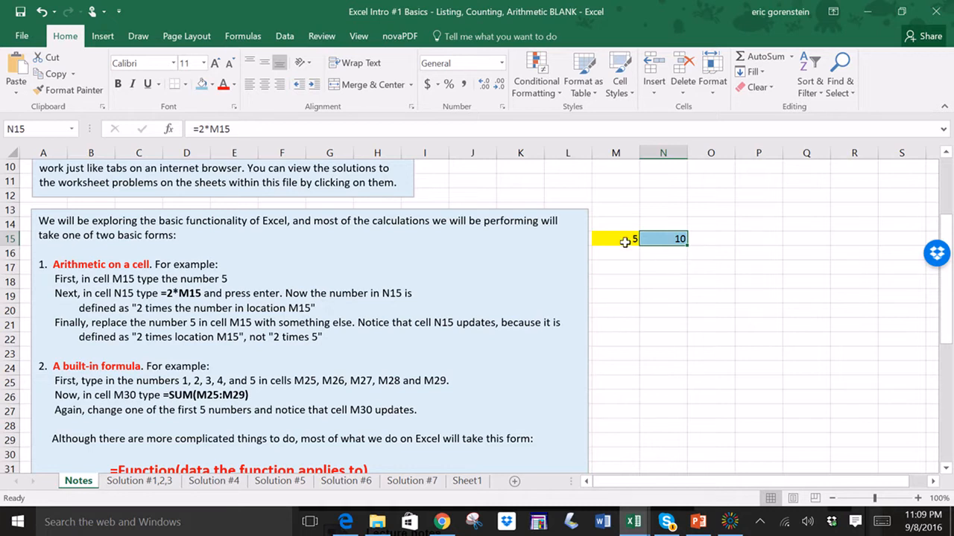
left_click(620, 239)
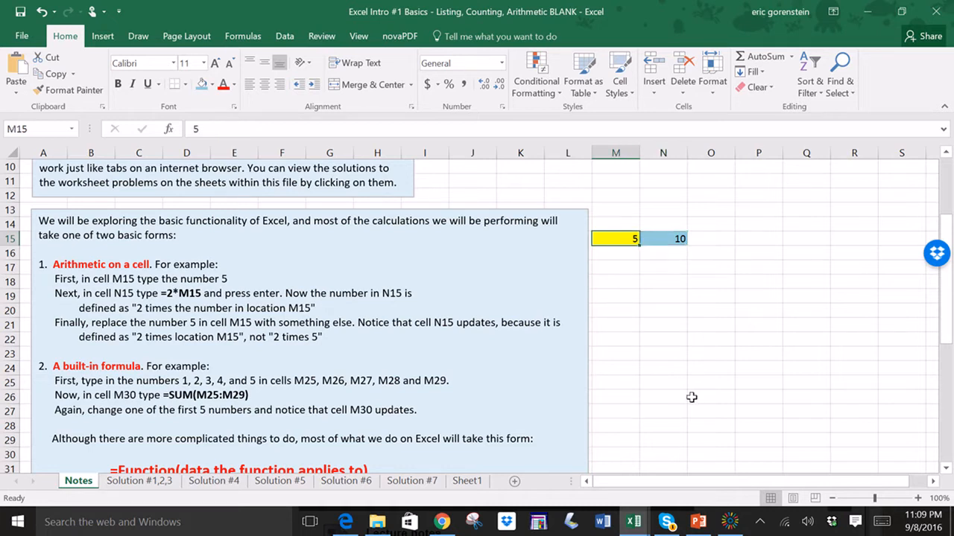
type("7")
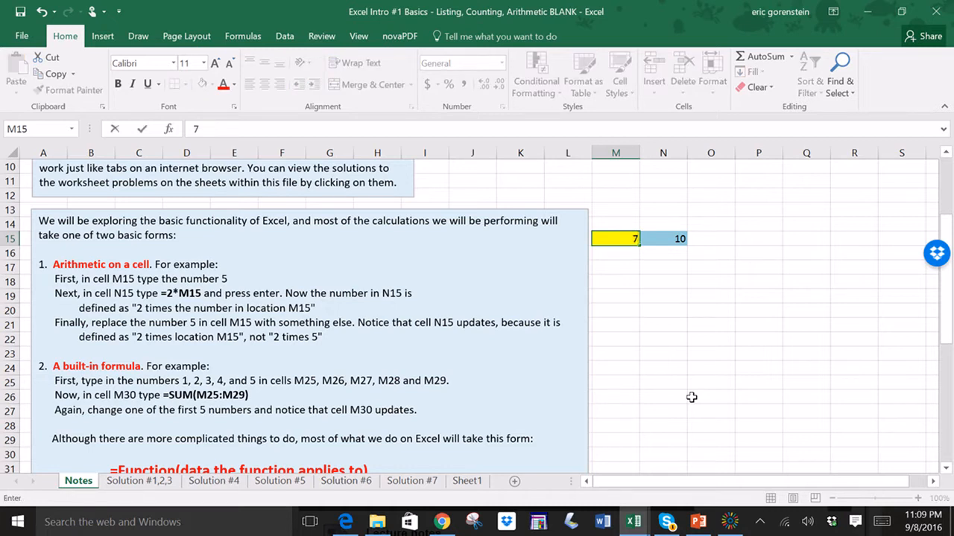
key("Return")
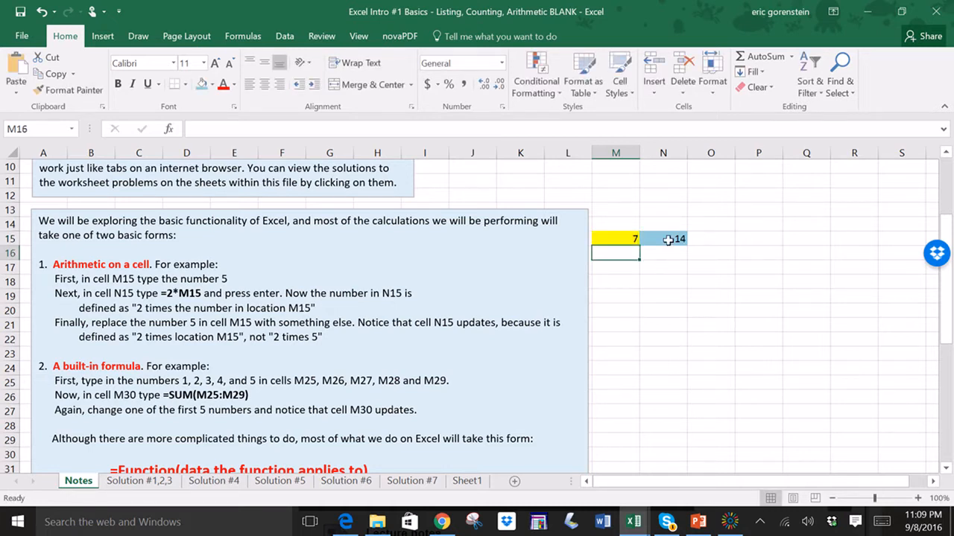
left_click(628, 238)
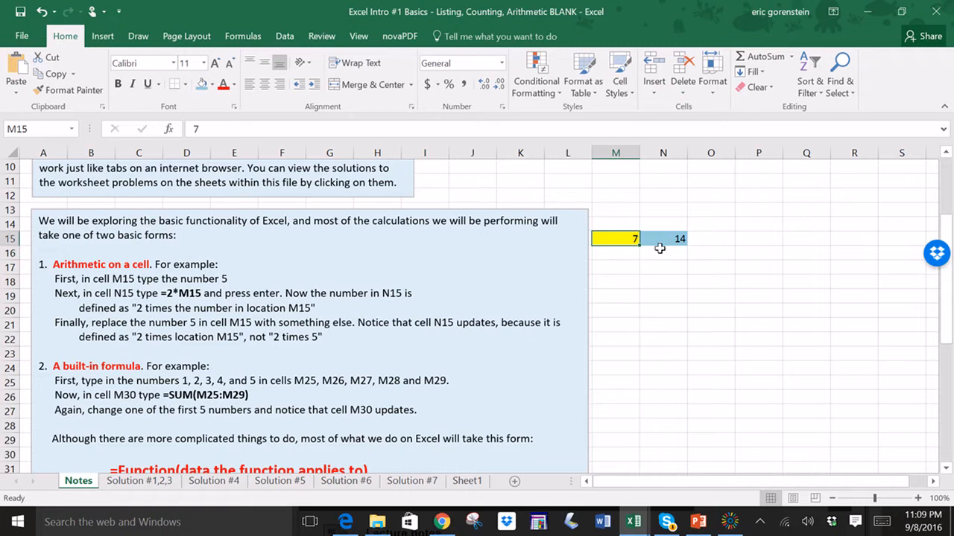
- Change the number in cell M15 to 100, then to 50
type("100")
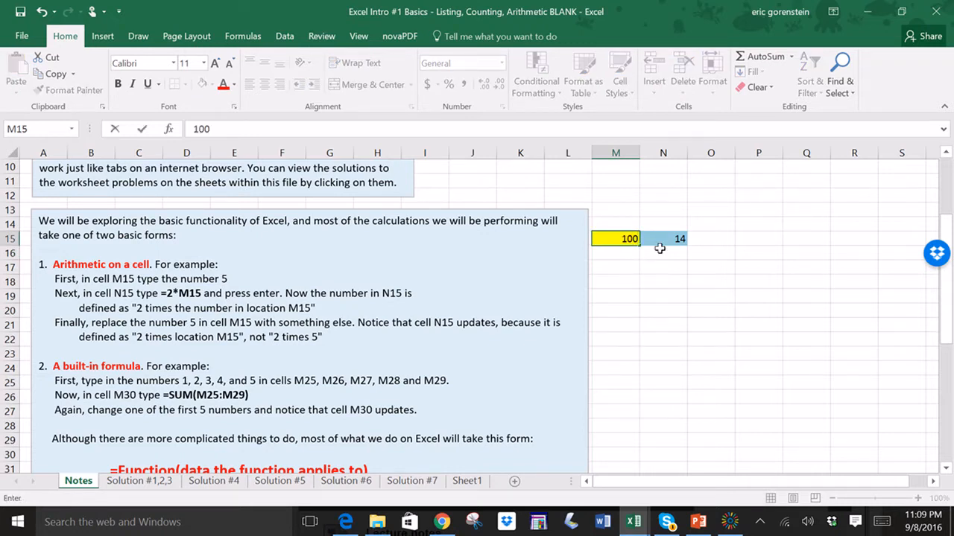
key("Return")
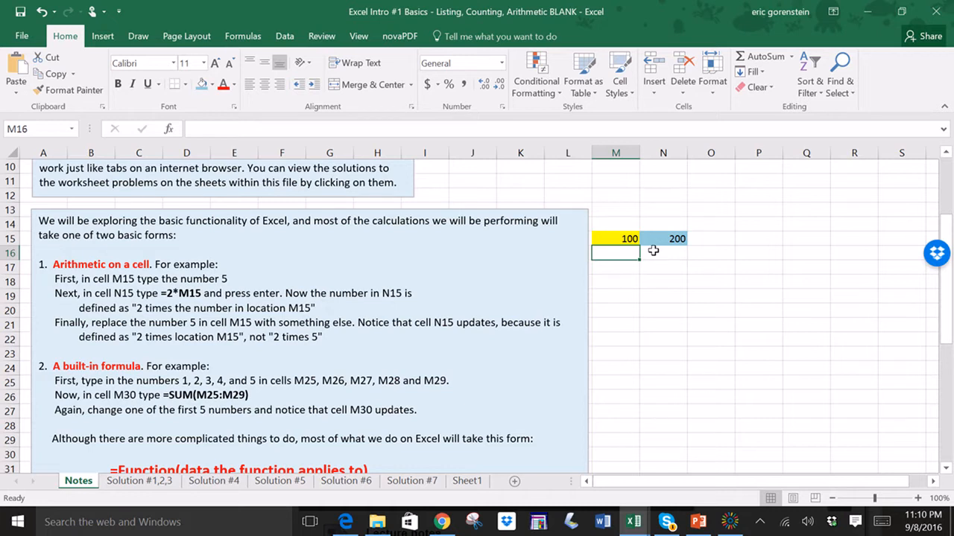
left_click(660, 240)
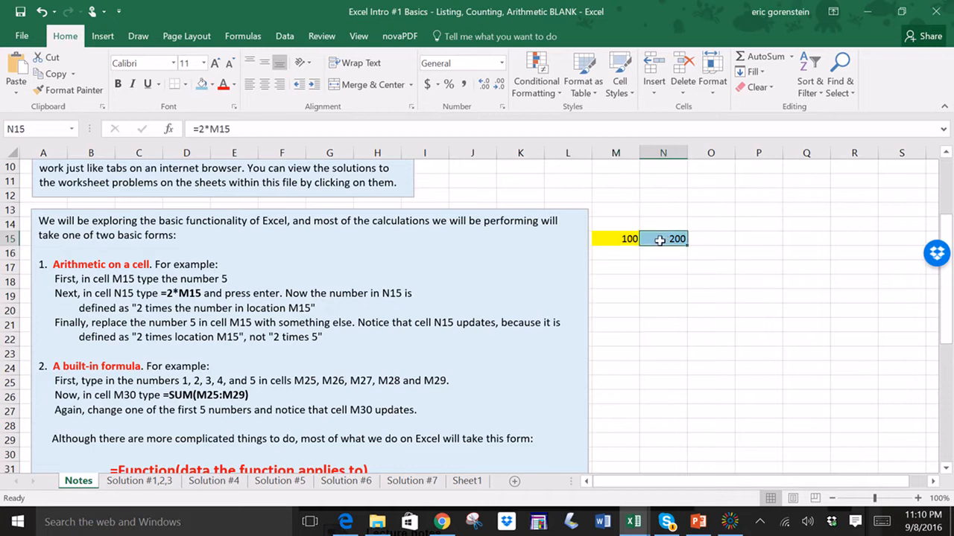
left_click(610, 238)
type("50")
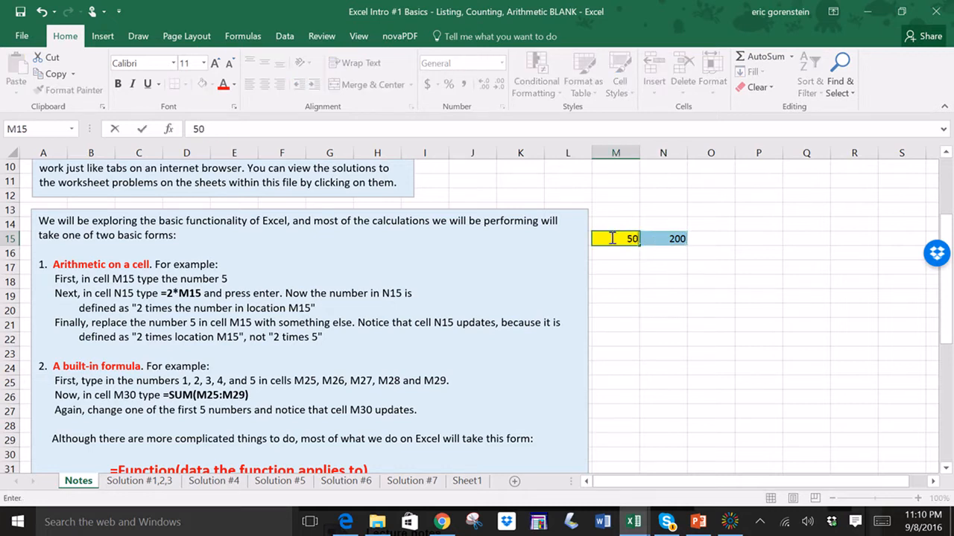
left_click(620, 264)
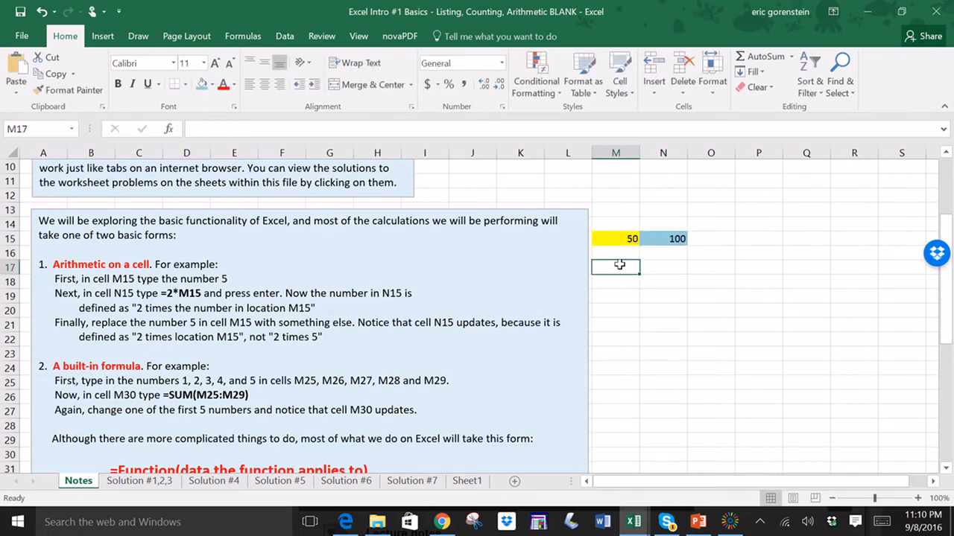
- Enter the numbers 1, 2, 3, 4 and 5 in cells M25 through M29
scroll(619, 265, "down", 1)
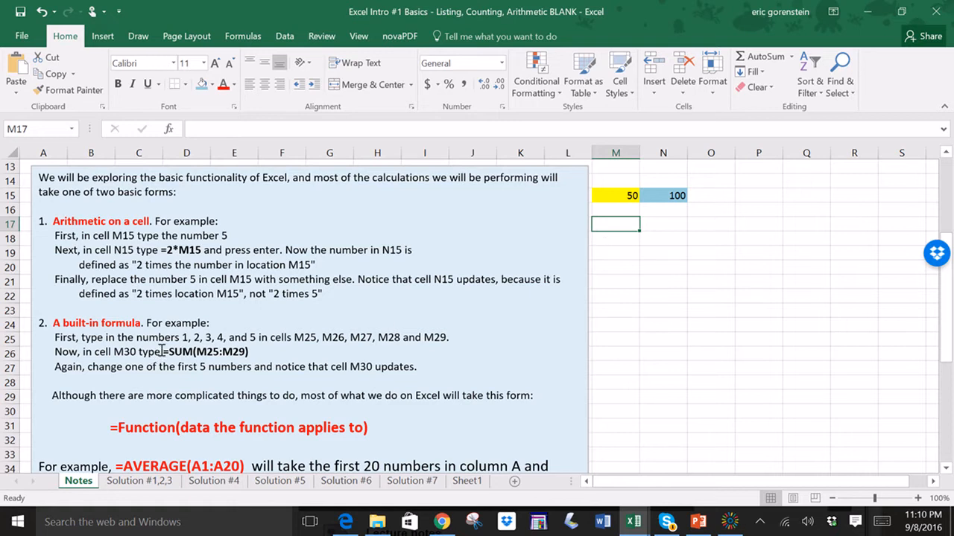
left_click_drag(154, 353, 246, 353)
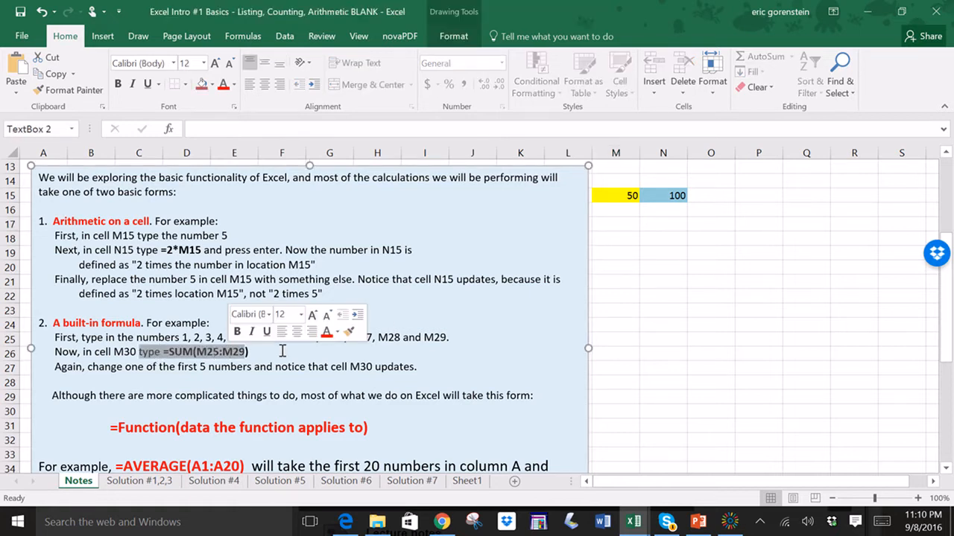
left_click(283, 350)
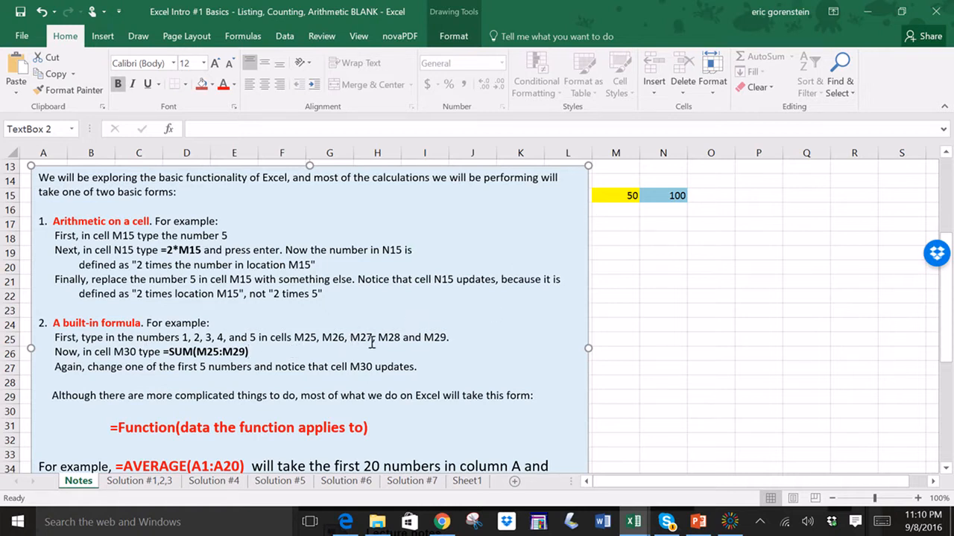
left_click(622, 337)
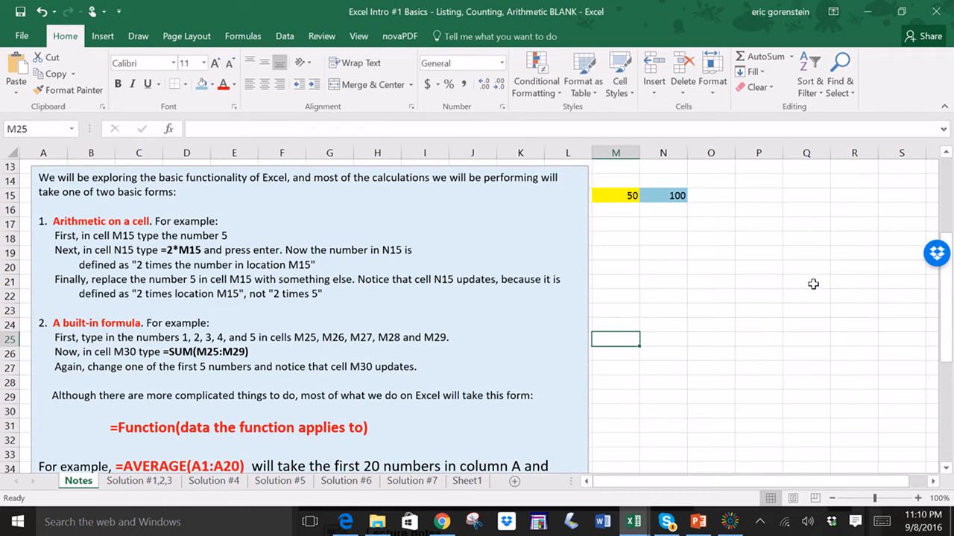
type("1")
key("Return")
type("2")
key("Return")
type("3")
key("Return")
type("4")
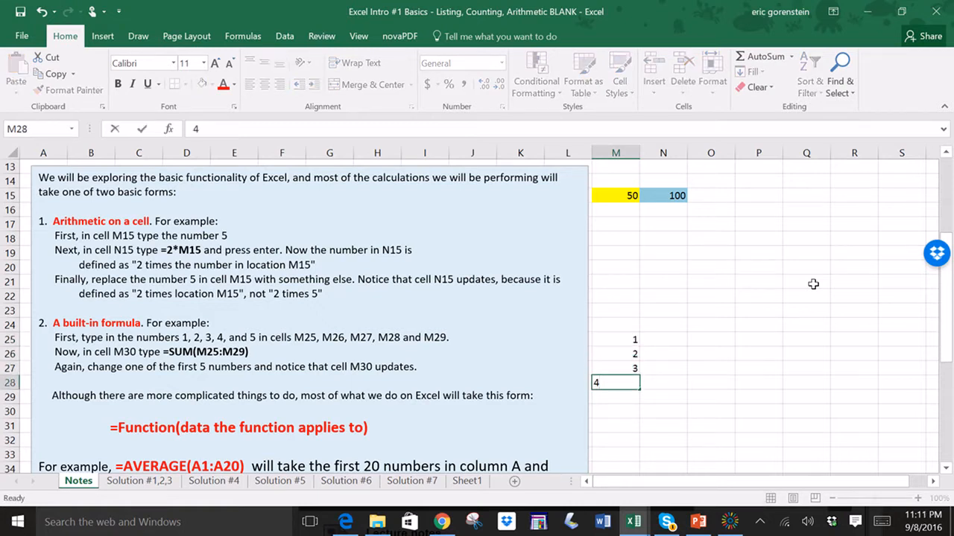
key("Return")
type("5")
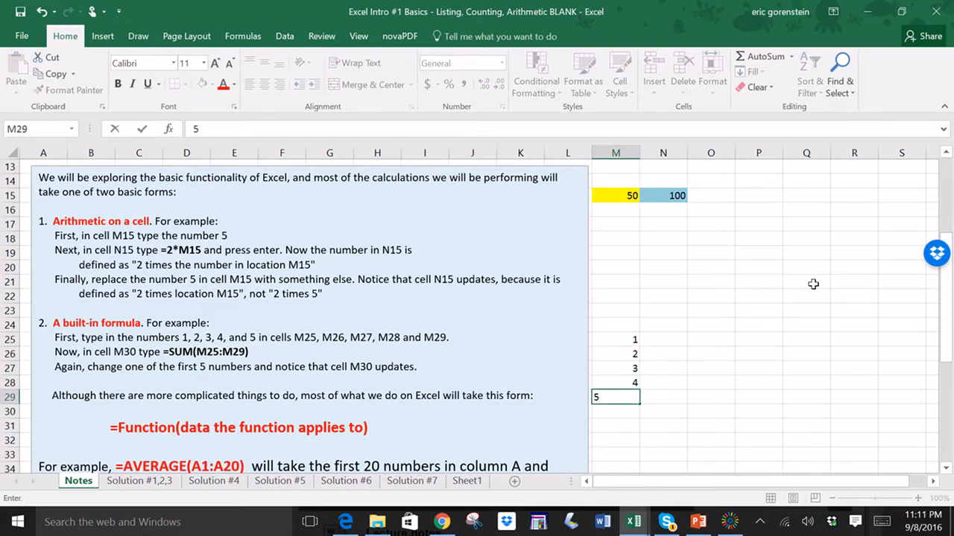
key("Return")
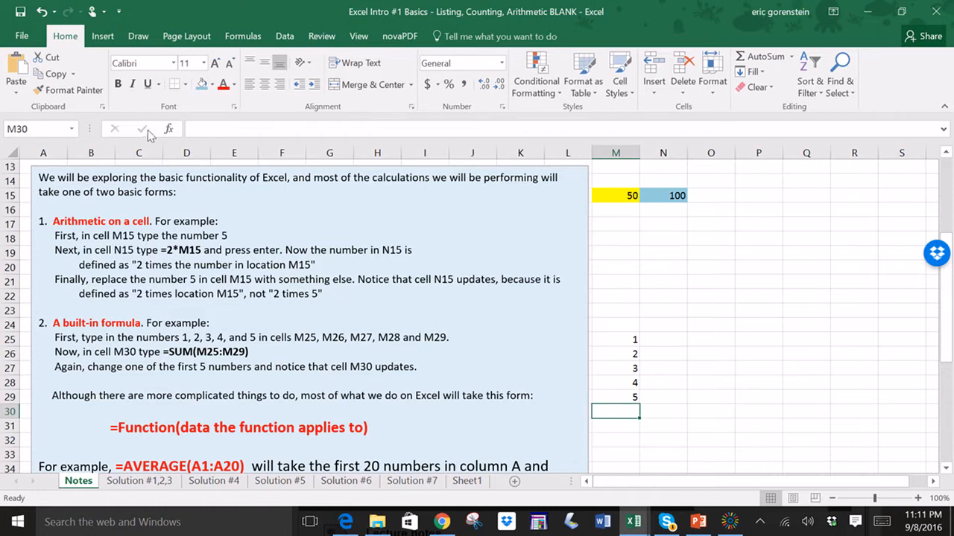
- Fill cell M30 with the light blue fill color
left_click(202, 85)
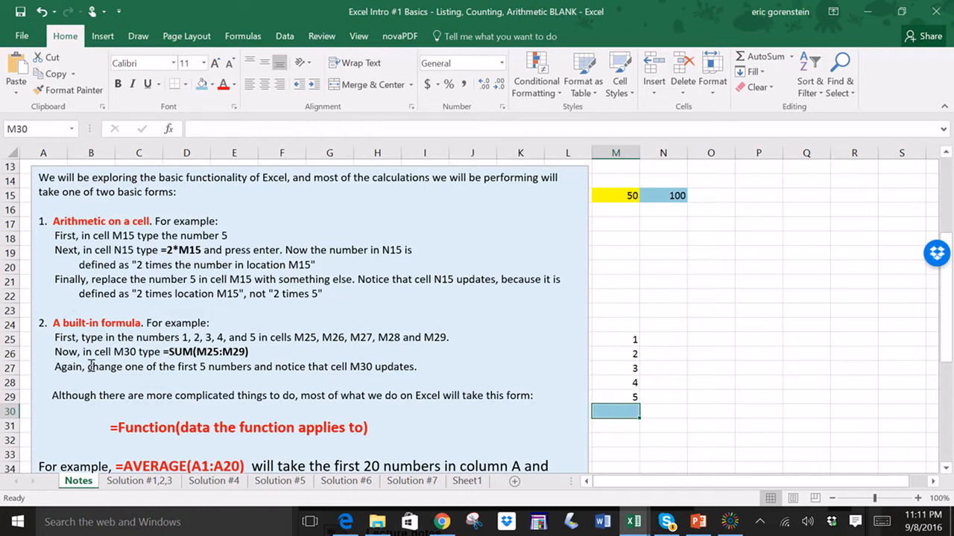
mouse_move(110, 426)
left_mouse_down()
mouse_move(370, 430)
mouse_move(413, 444)
left_mouse_up()
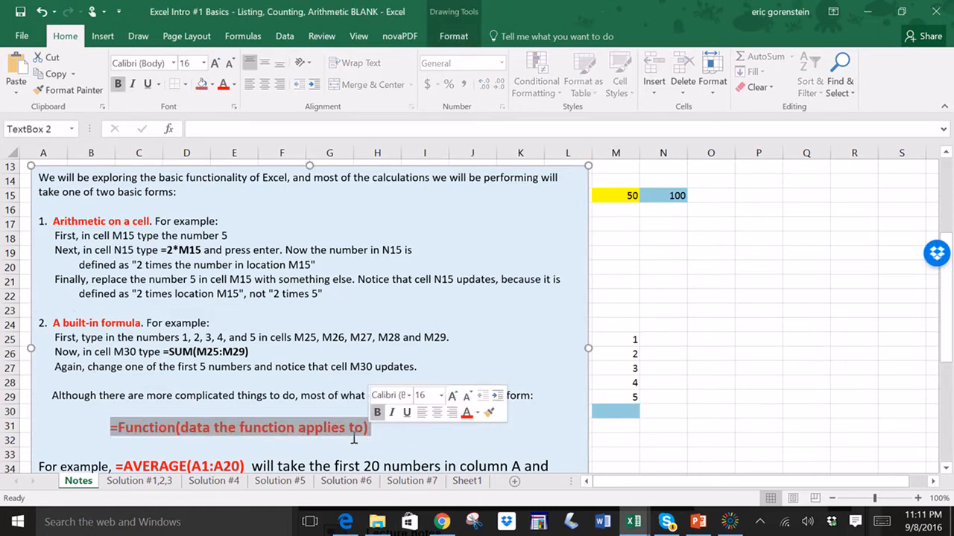
left_click(100, 432)
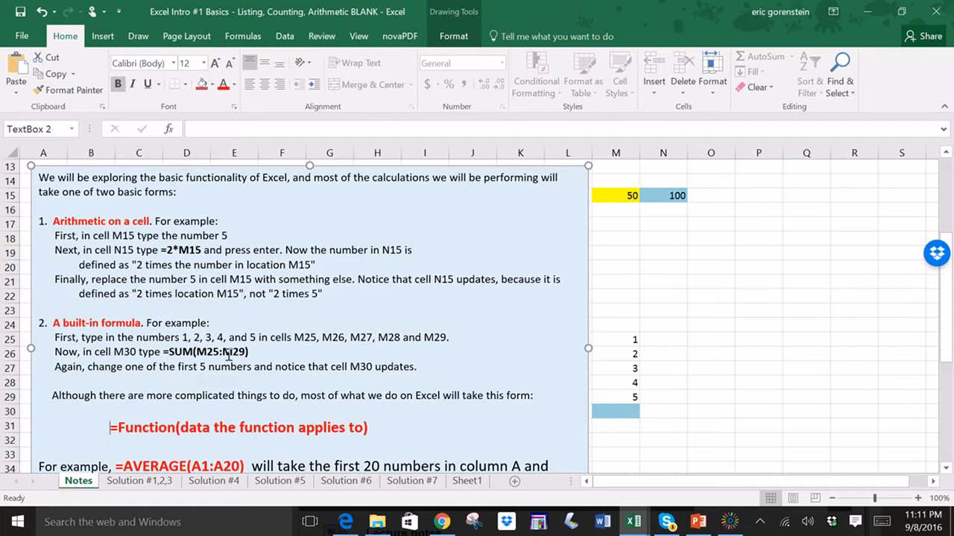
- Enter the formula =SUM(M25:M29) in cell M30 by selecting the range M25:M29
left_click(625, 412)
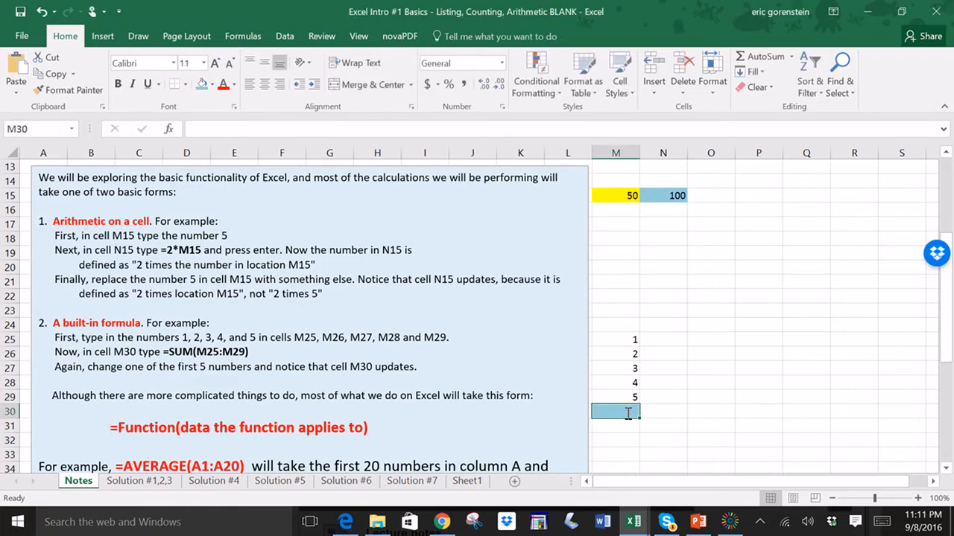
type("=sum")
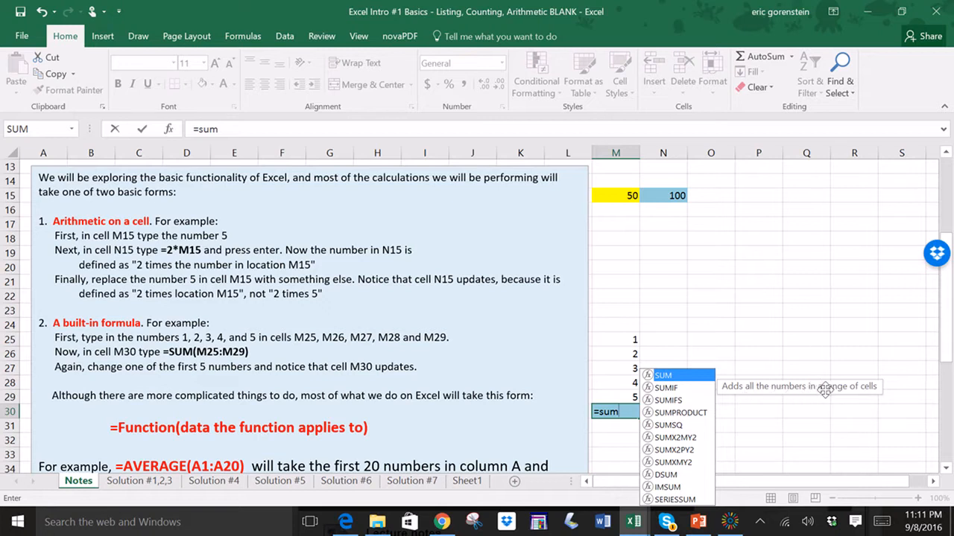
double_click(672, 377)
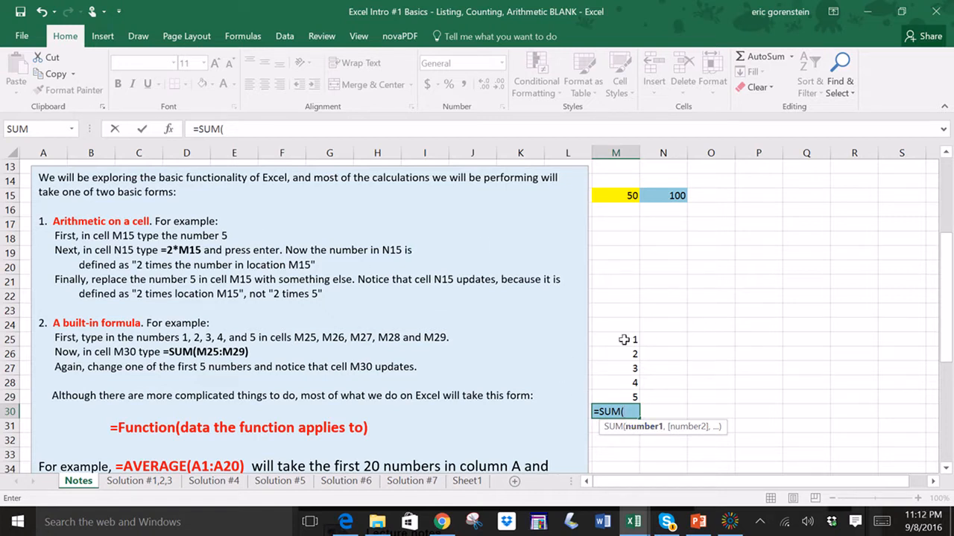
left_click_drag(624, 340, 620, 397)
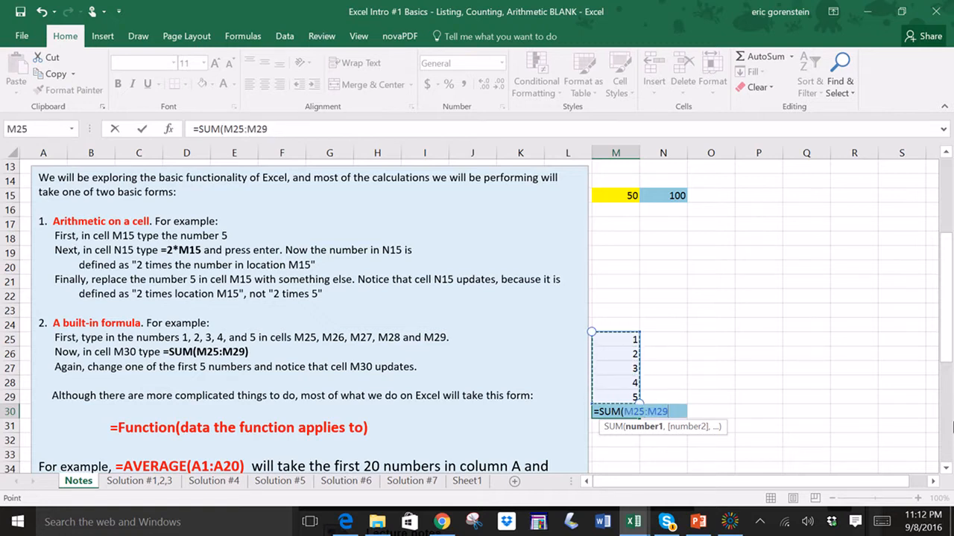
type(")")
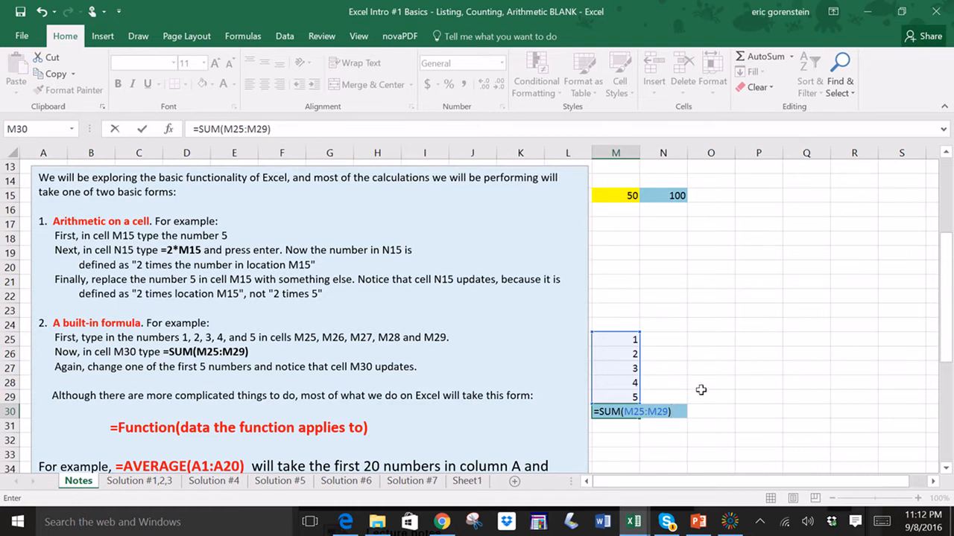
key("Return")
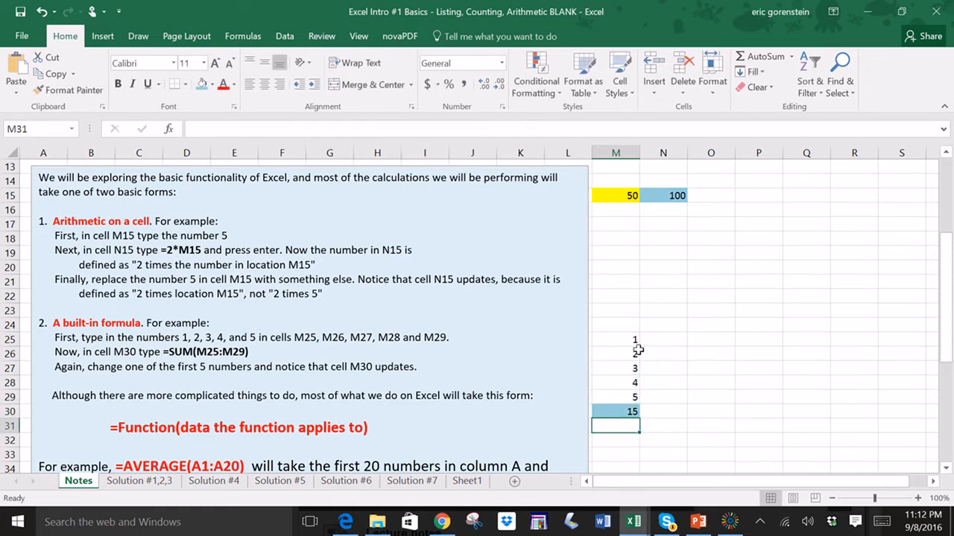
- Fill cells M25 through M29 with yellow
left_click(617, 412)
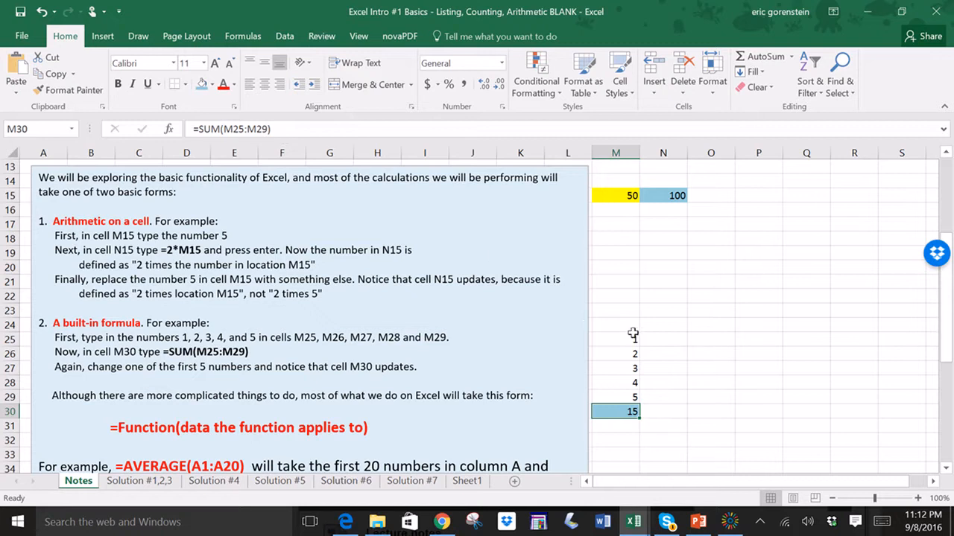
left_click_drag(633, 339, 634, 395)
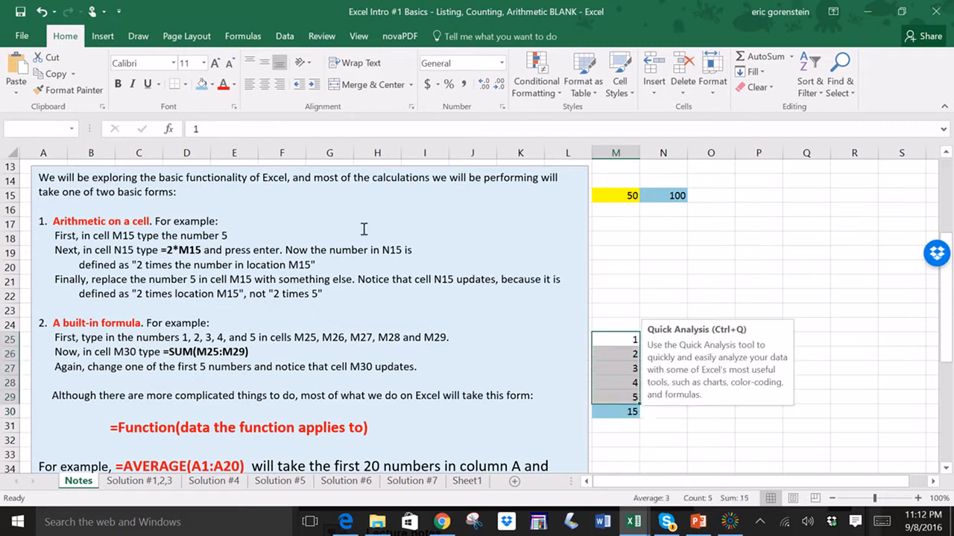
left_click(213, 85)
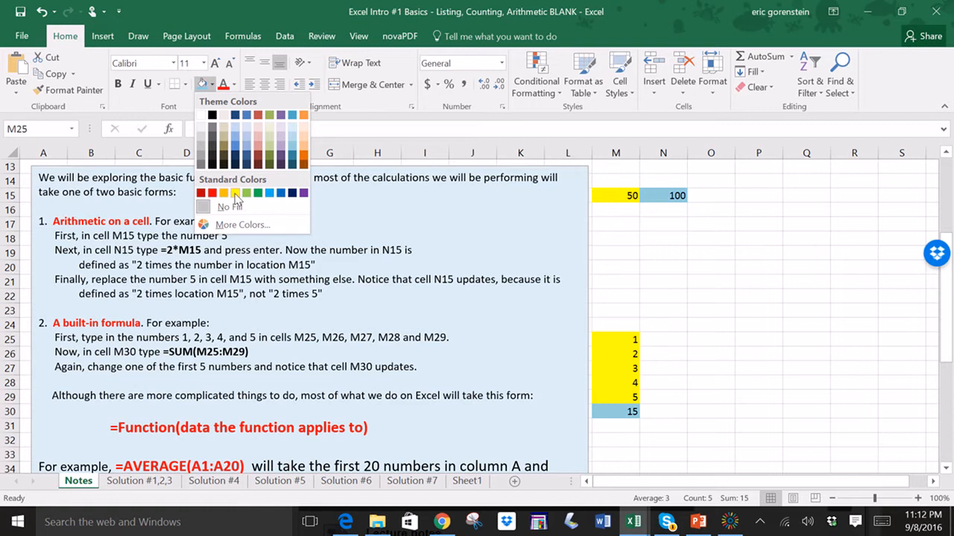
left_click(234, 193)
left_click(699, 328)
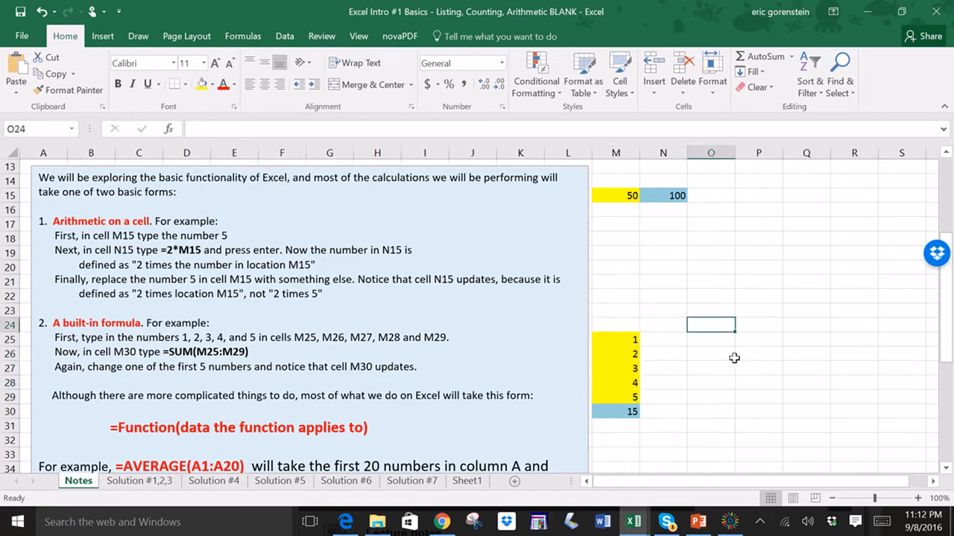
- Change the value in cell M25 to 8 and review the SUM formula in cell M30
left_click(614, 410)
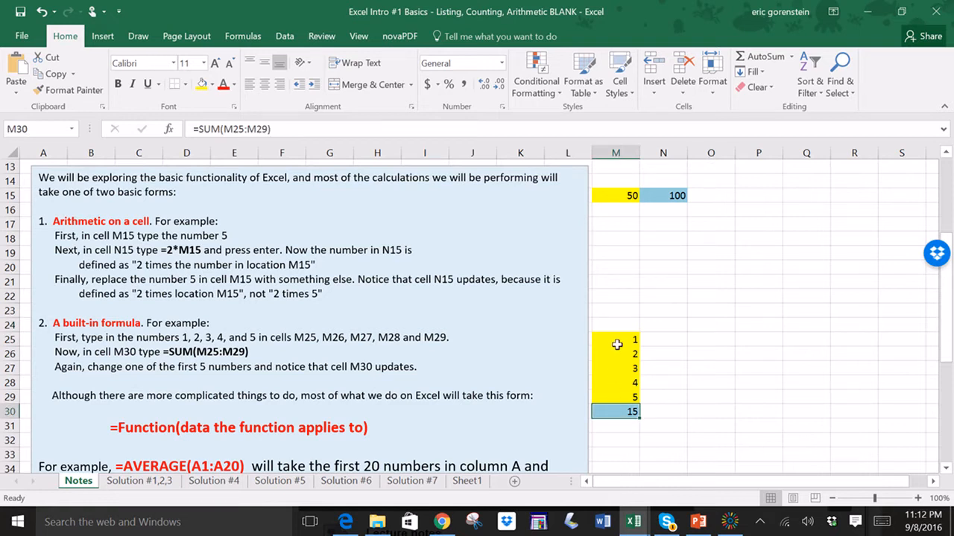
left_click_drag(616, 344, 632, 397)
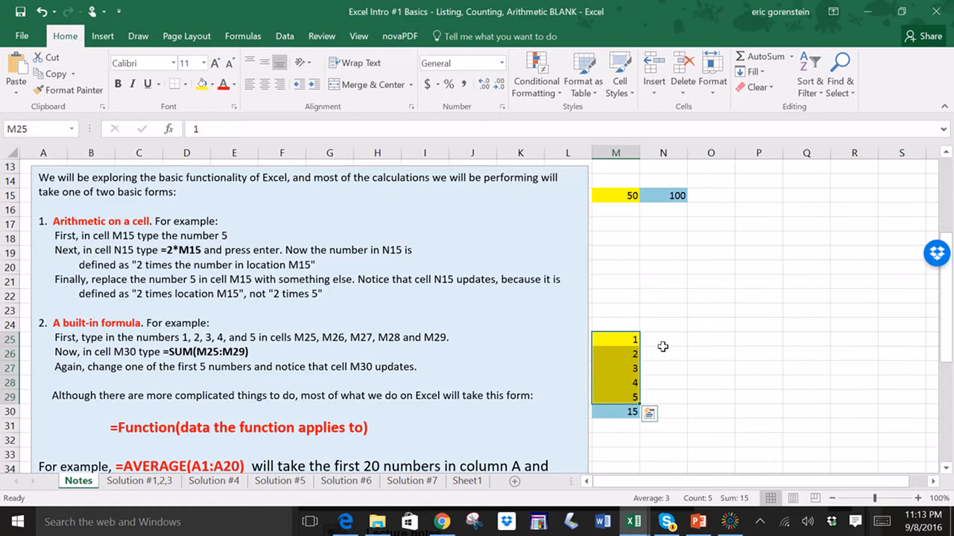
left_click(663, 346)
left_click(617, 341)
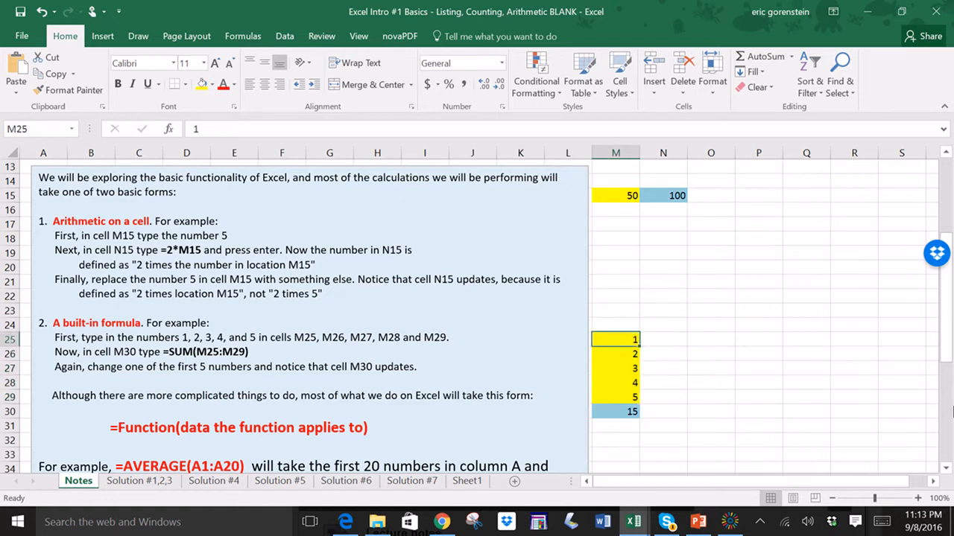
type("8")
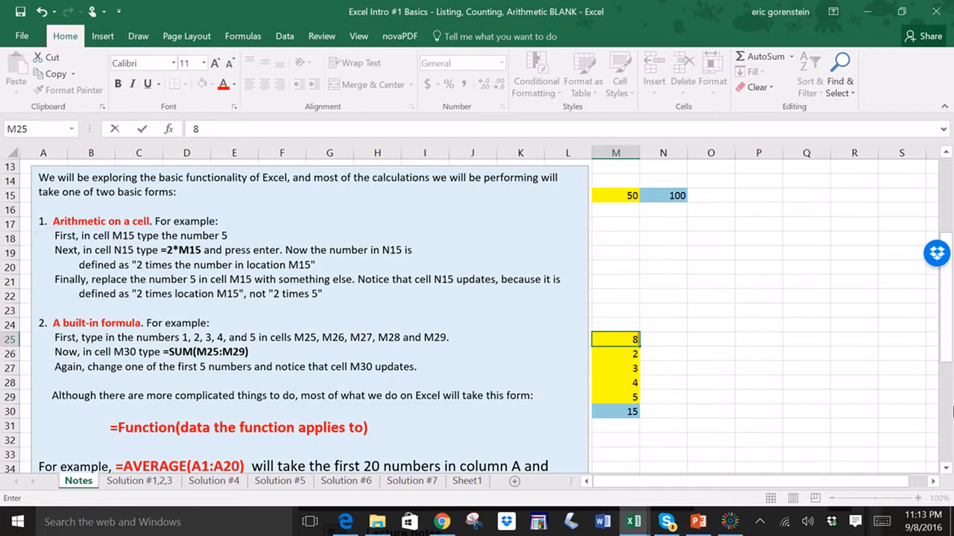
key("Tab")
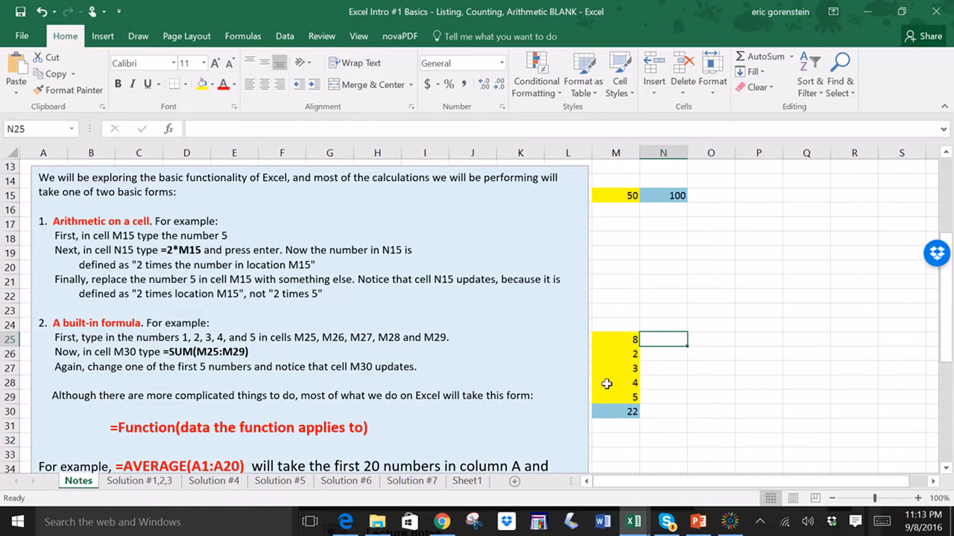
left_click(601, 413)
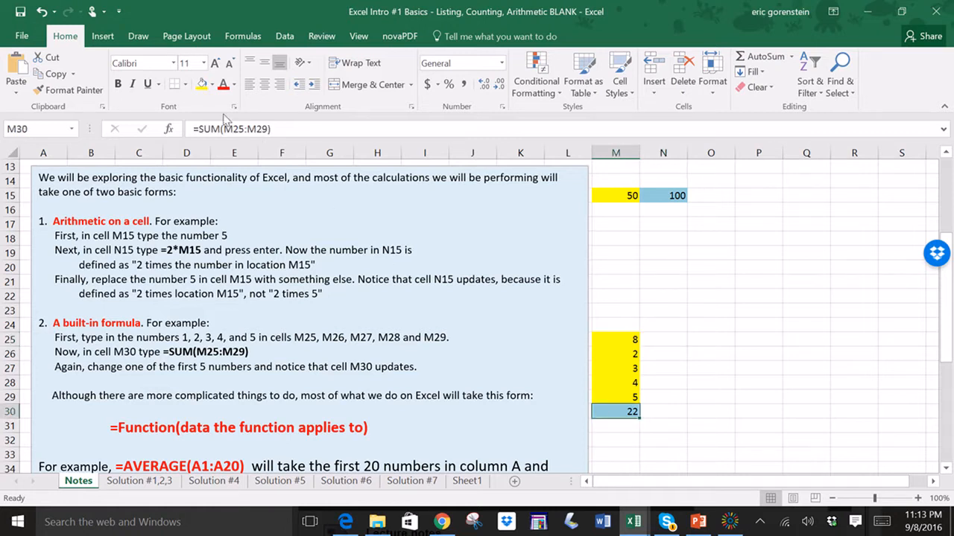
triple_click(347, 131)
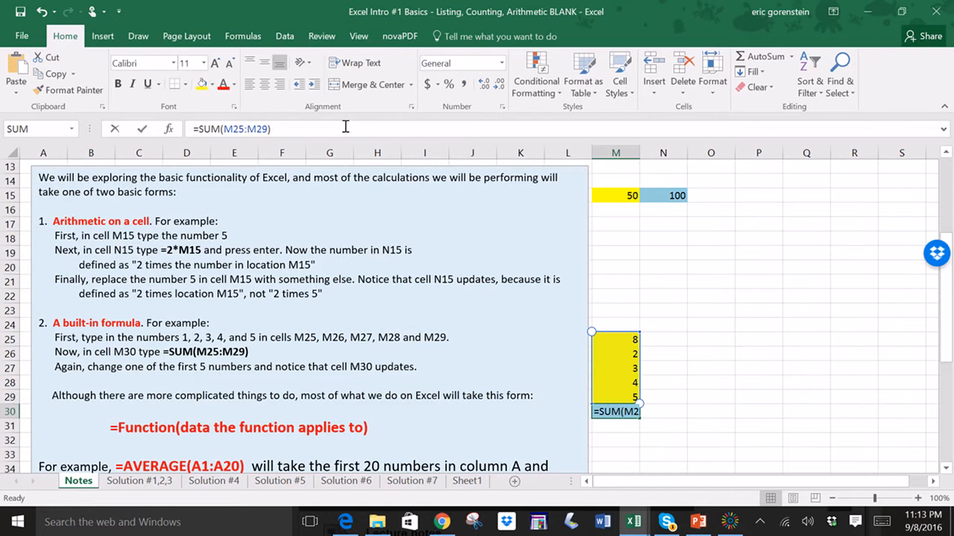
left_click(611, 411)
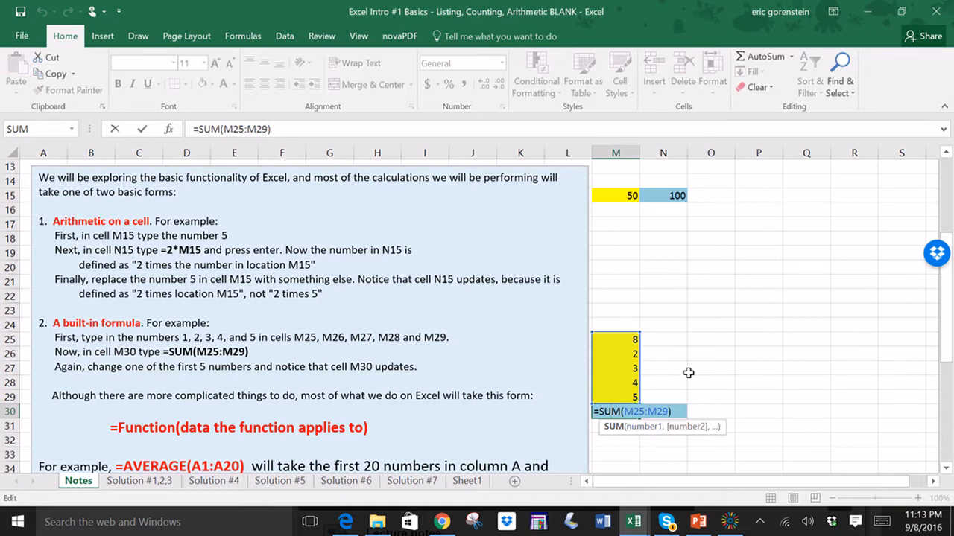
key("Return")
scroll(431, 389, "down", 1)
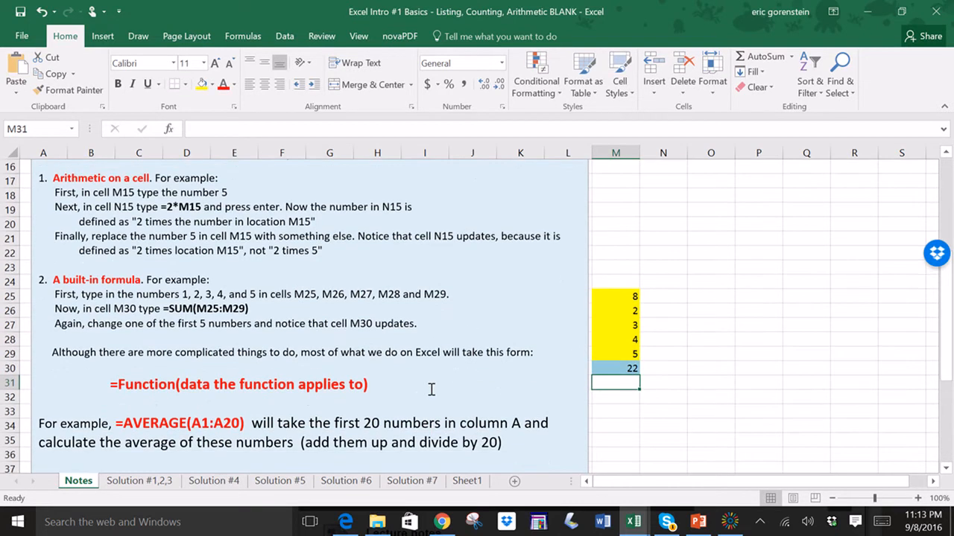
scroll(431, 389, "down", 1)
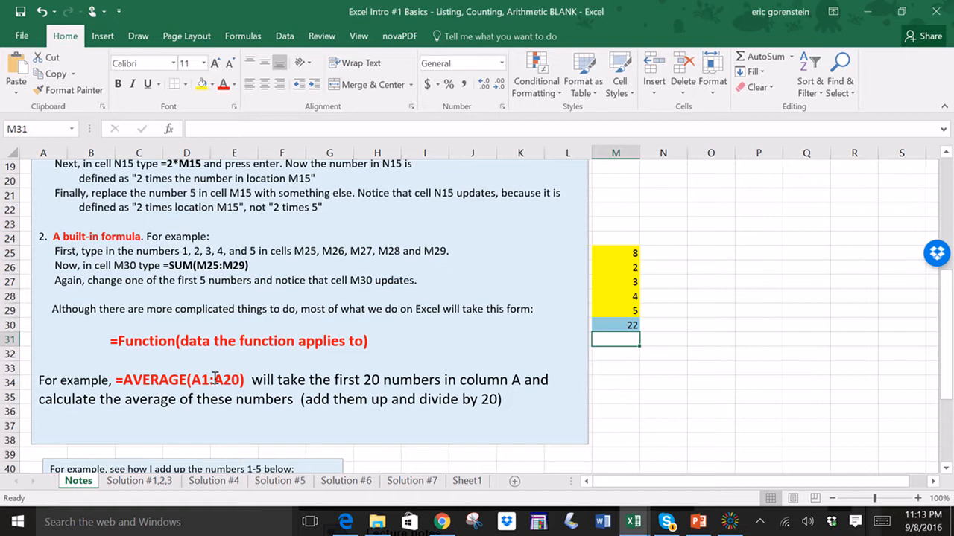
- Highlight the =AVERAGE(A1:A20) example in the notes text box and scroll down to the worked SUM examples
left_click(116, 380)
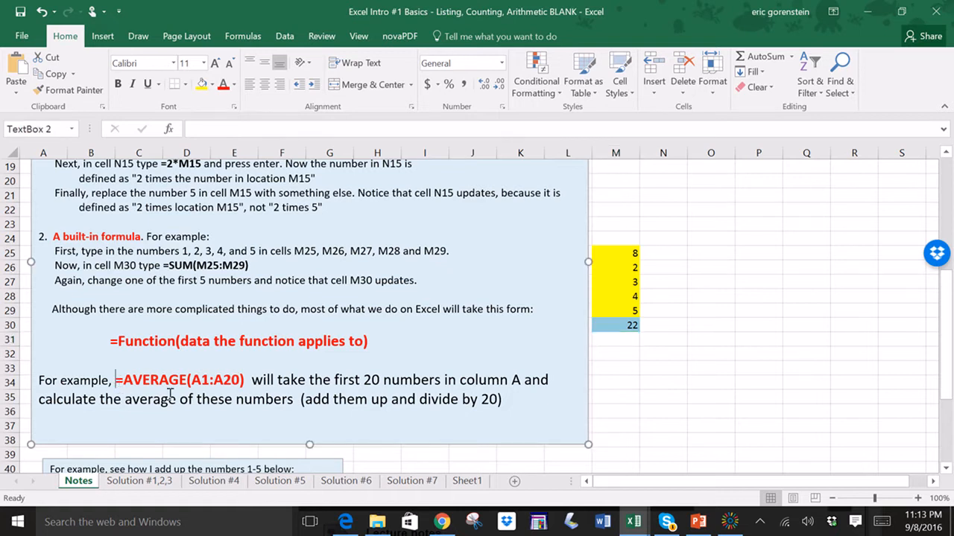
left_click_drag(116, 380, 251, 382)
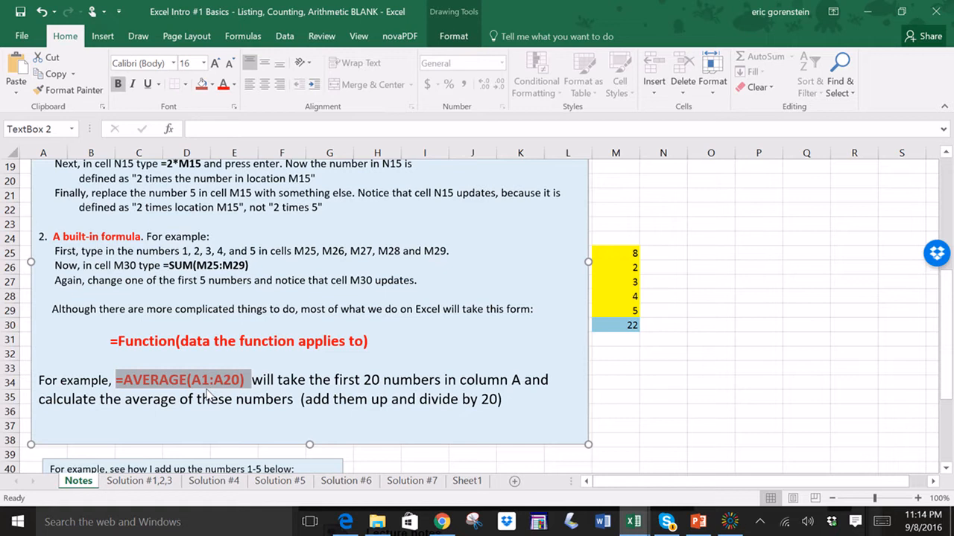
scroll(246, 398, "down", 3)
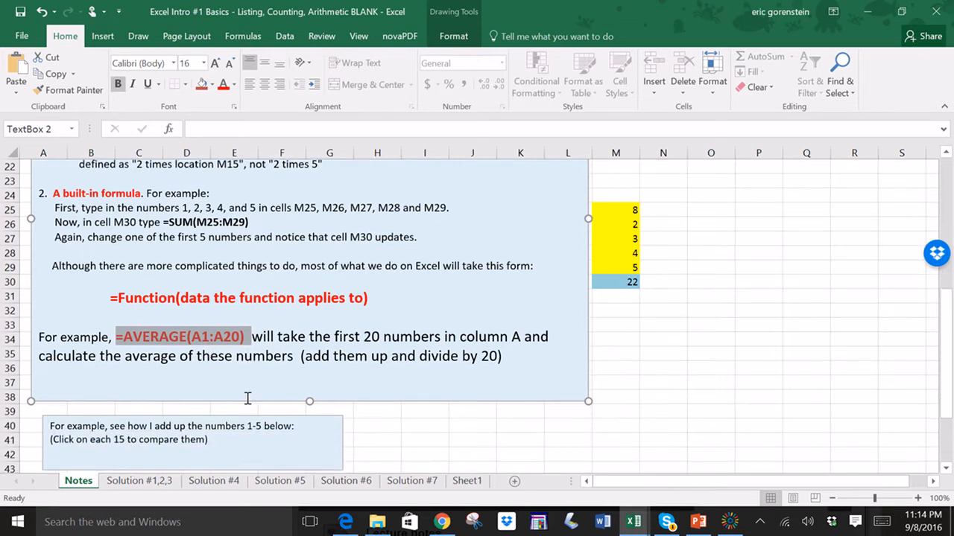
scroll(246, 398, "down", 2)
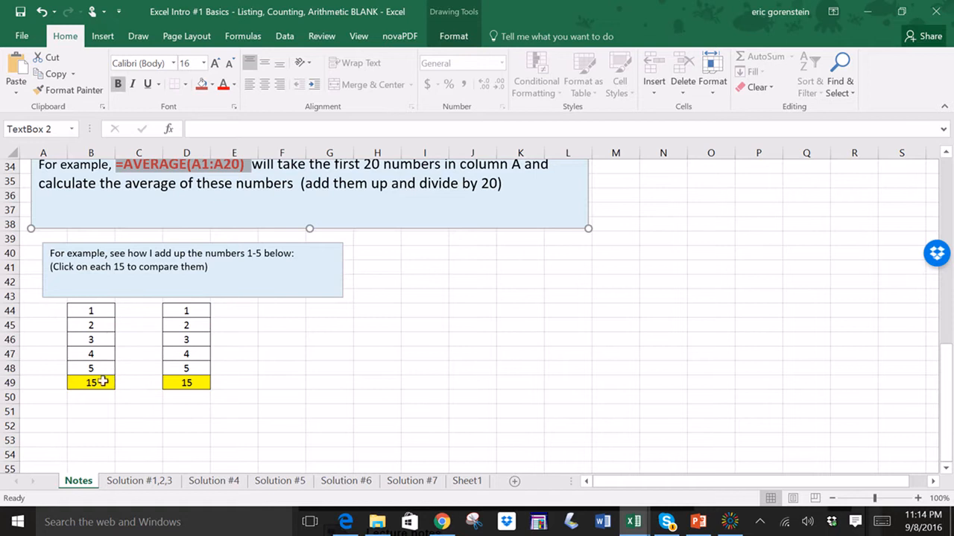
- Inspect and compare the formulas behind the two totals in cells B49 and D49
left_click(259, 344)
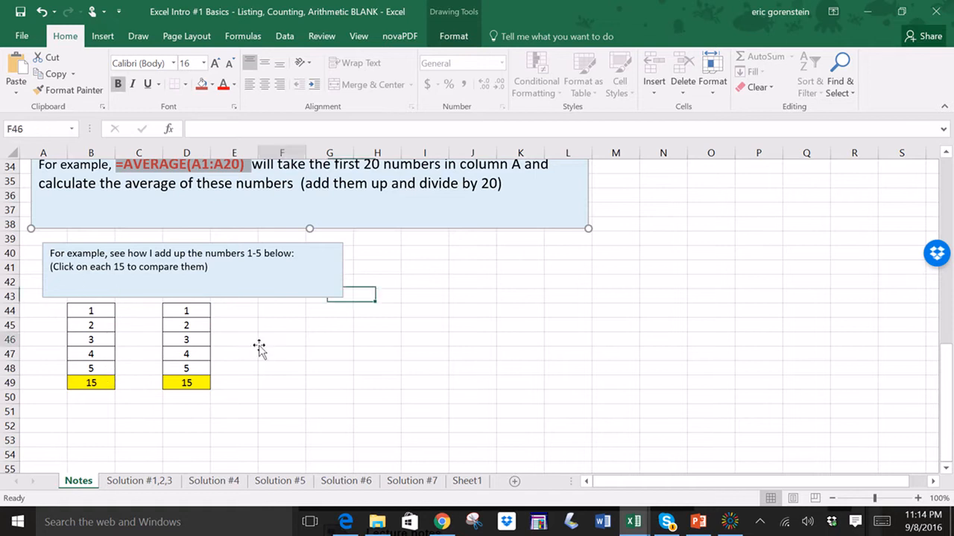
left_click(90, 385)
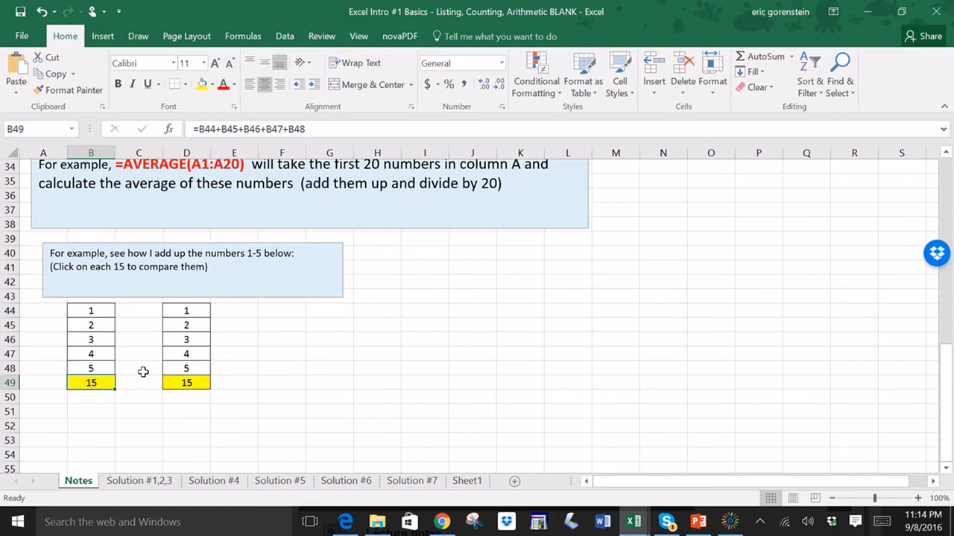
left_click(168, 379)
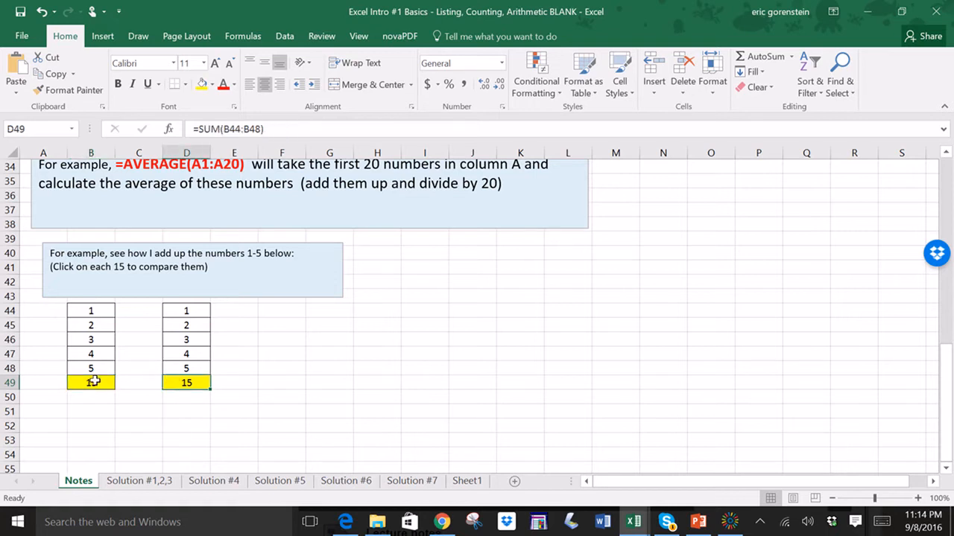
left_click_drag(90, 309, 102, 377)
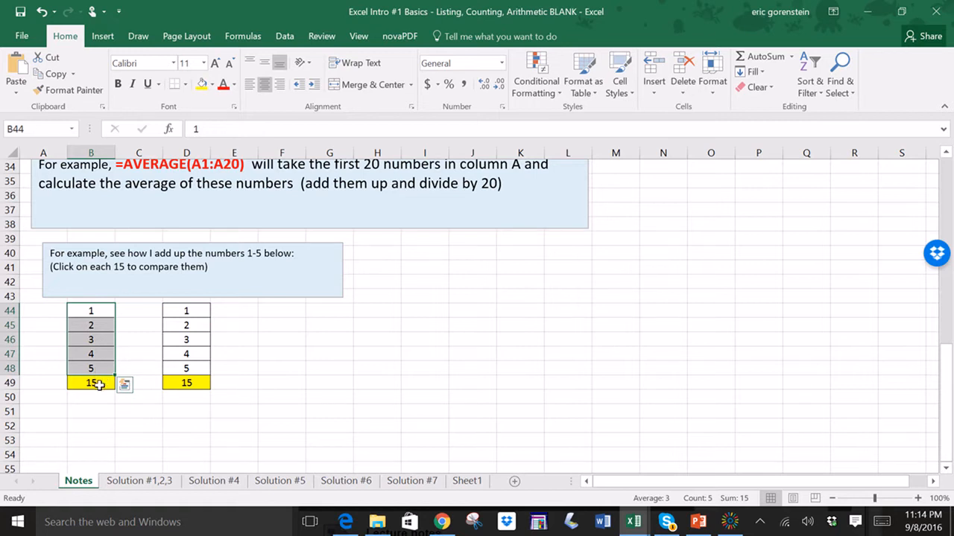
left_click(99, 384)
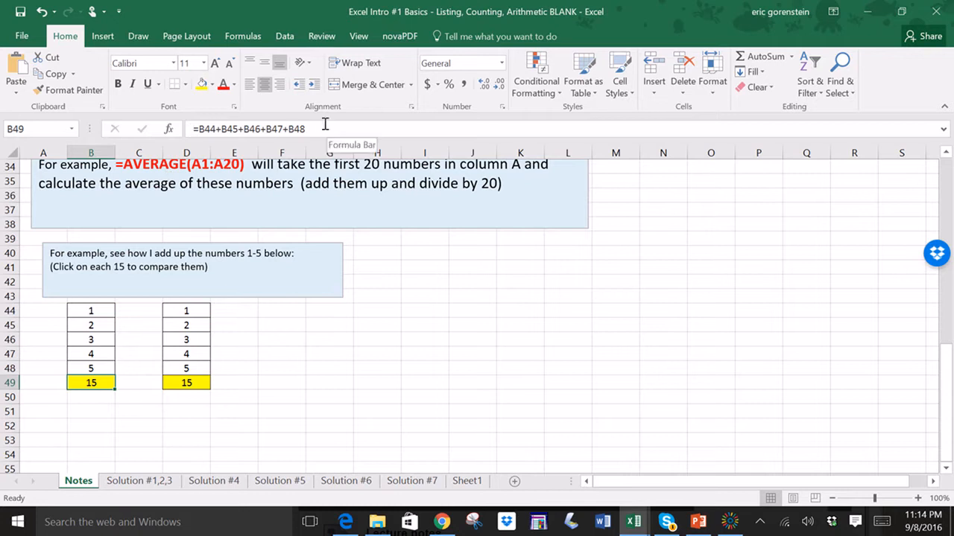
left_click_drag(314, 127, 190, 129)
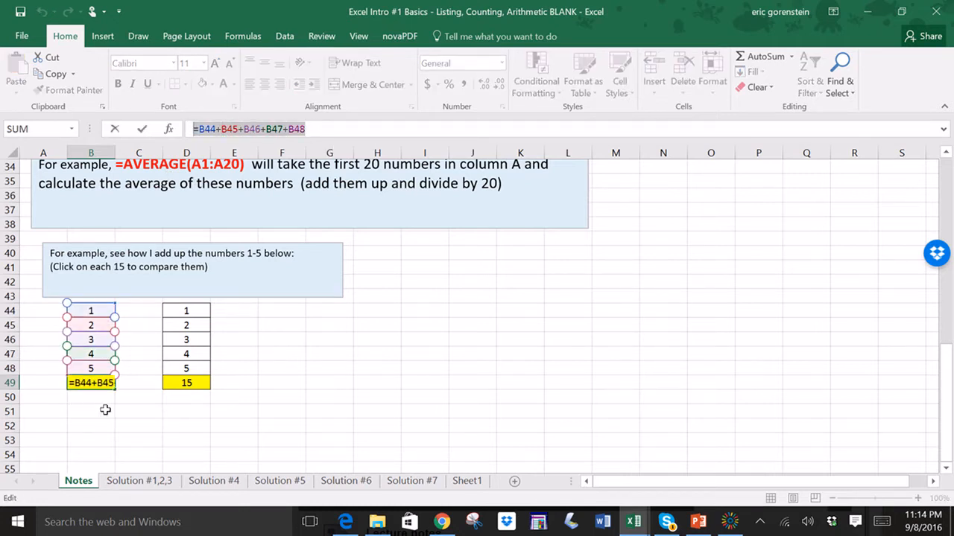
key("shift+Return")
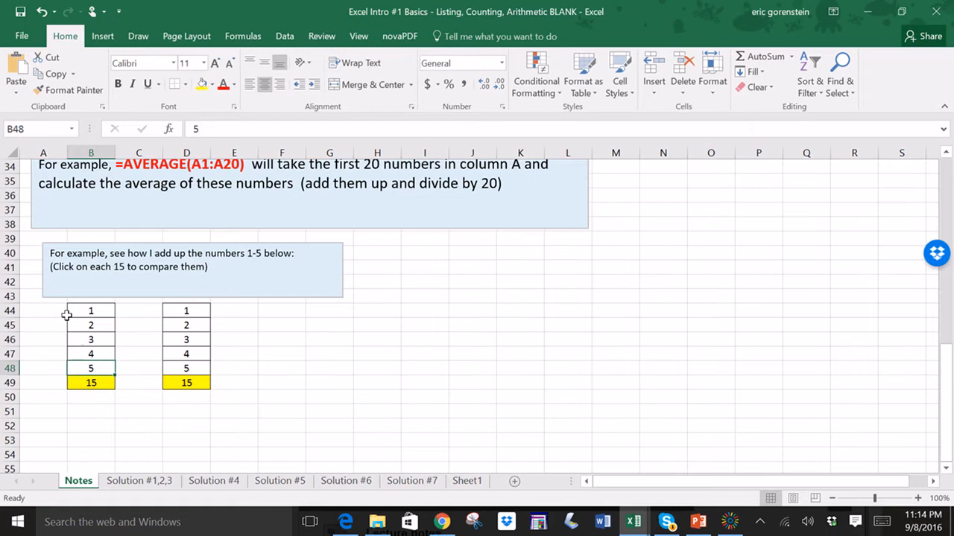
left_click(90, 383)
left_click(330, 129)
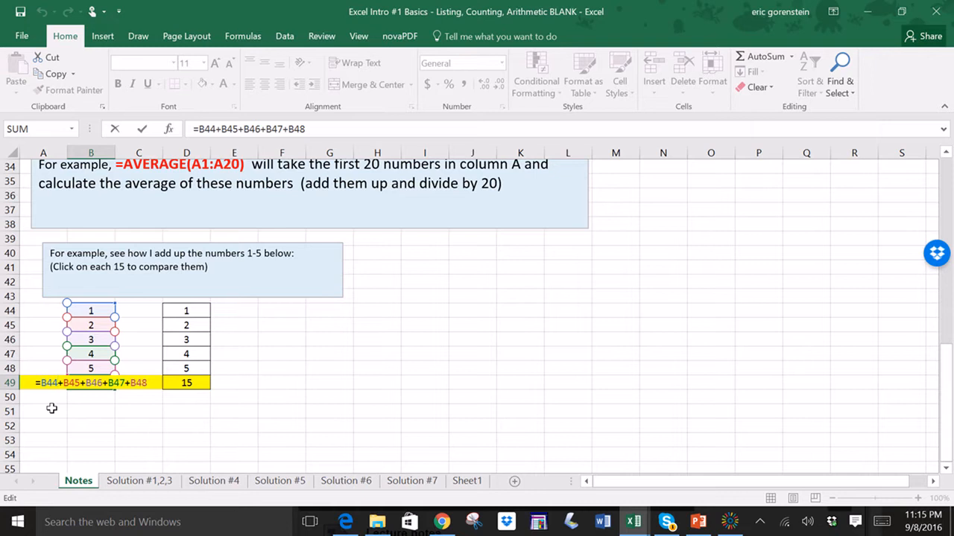
key("Return")
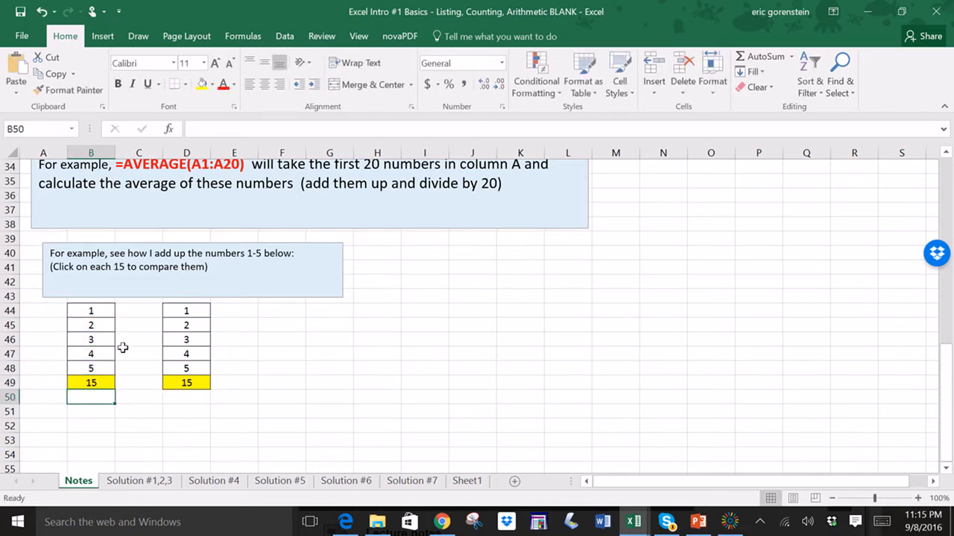
- Change the formula in cell D49 to =SUM(D44:D48) so it adds its own column
left_click(190, 383)
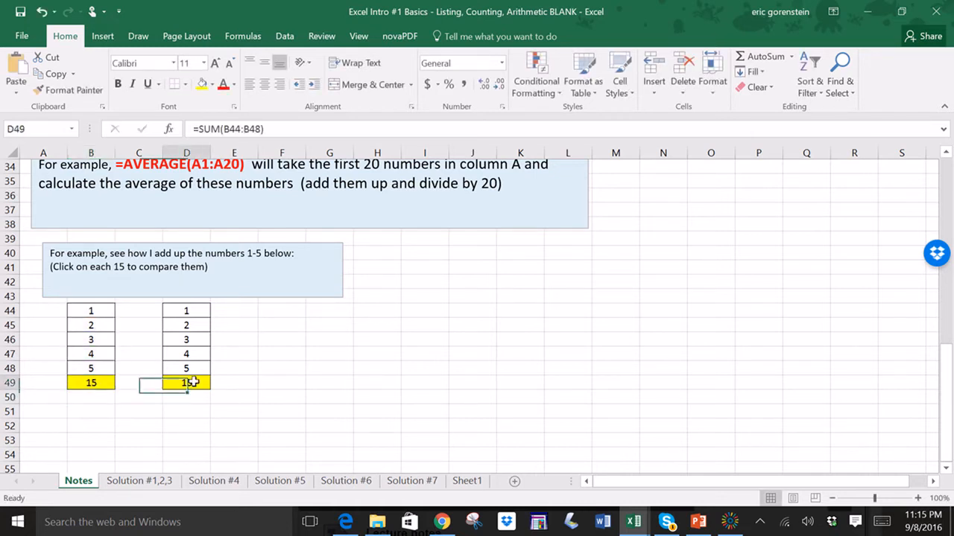
left_click(271, 126)
left_click(193, 384)
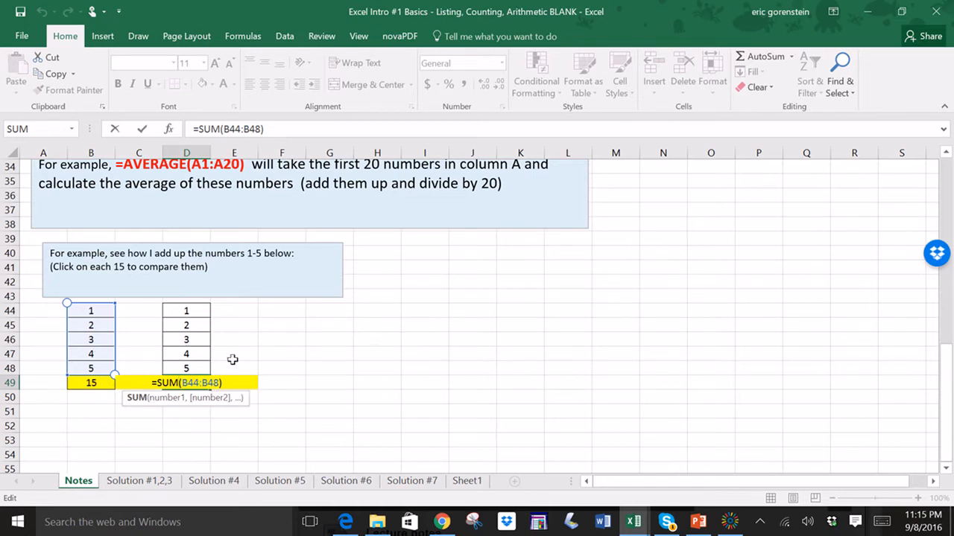
left_click(187, 383)
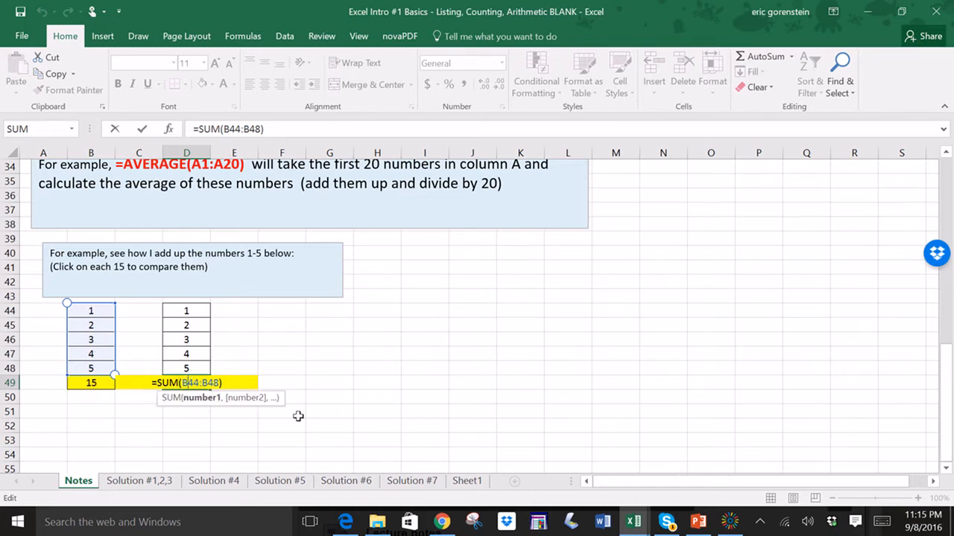
key("BackSpace")
type("D")
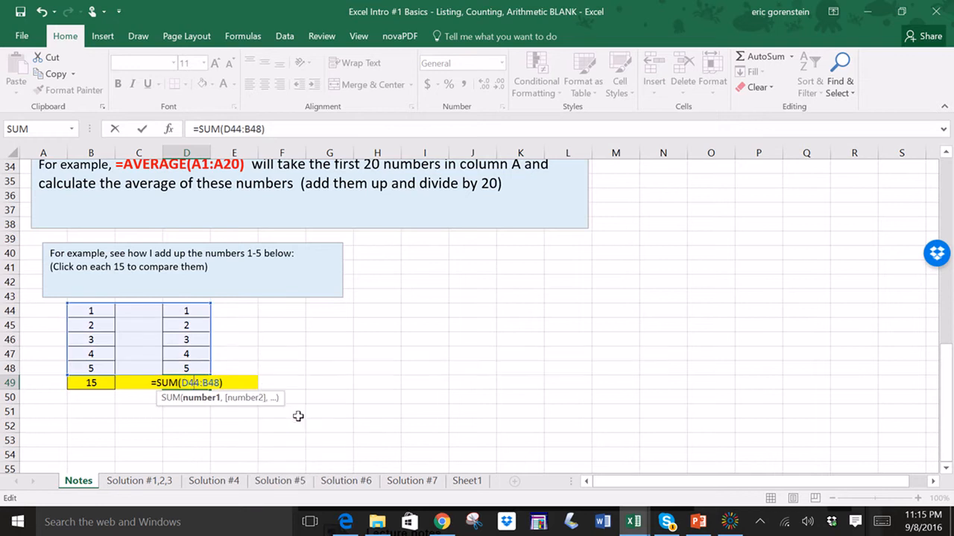
key("BackSpace")
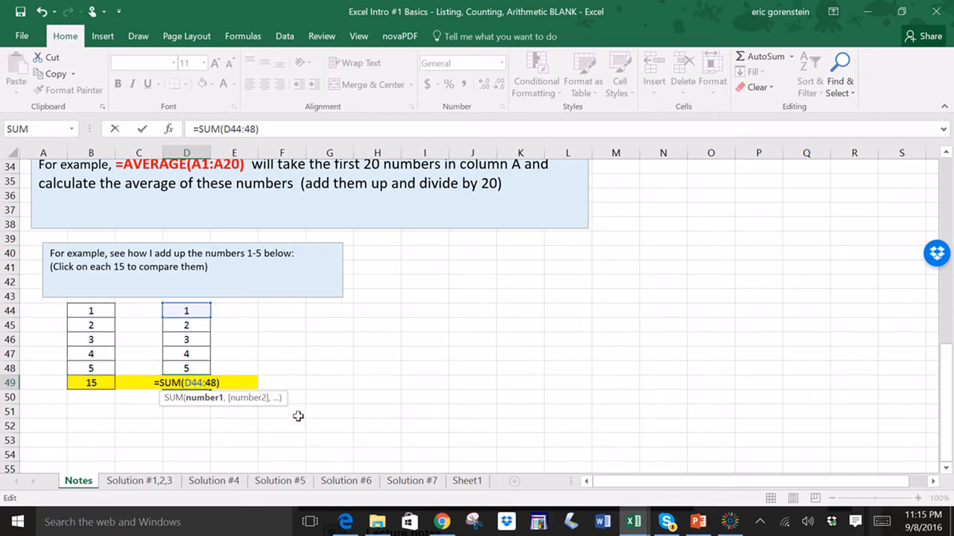
type("D")
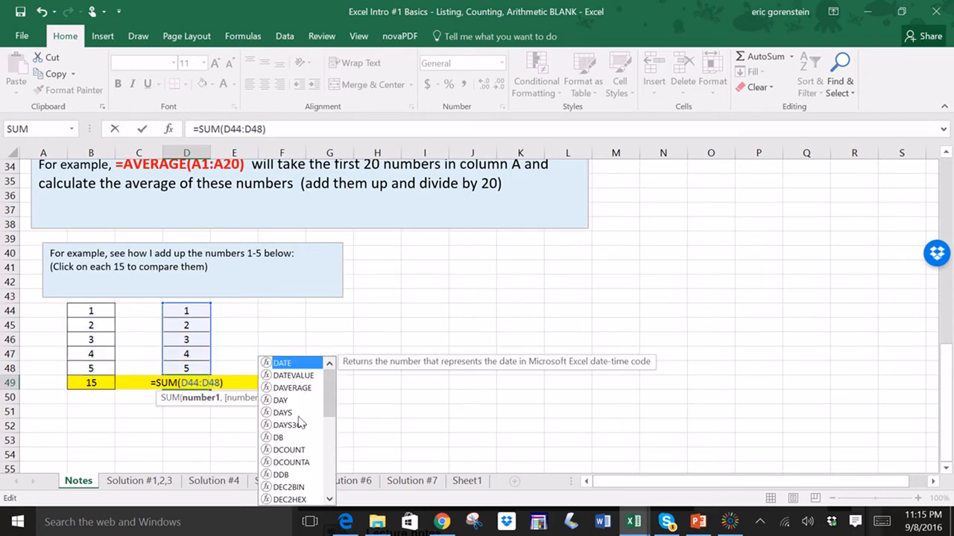
key("Return")
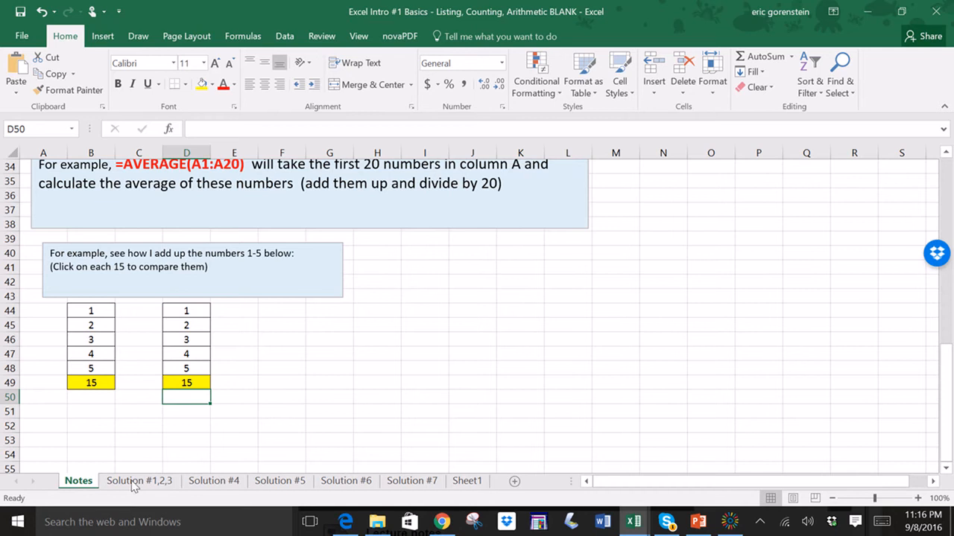
- Switch to the Solution #1,2,3 sheet and enter 1 in cell A1 and 2 in cell A2
left_click(136, 481)
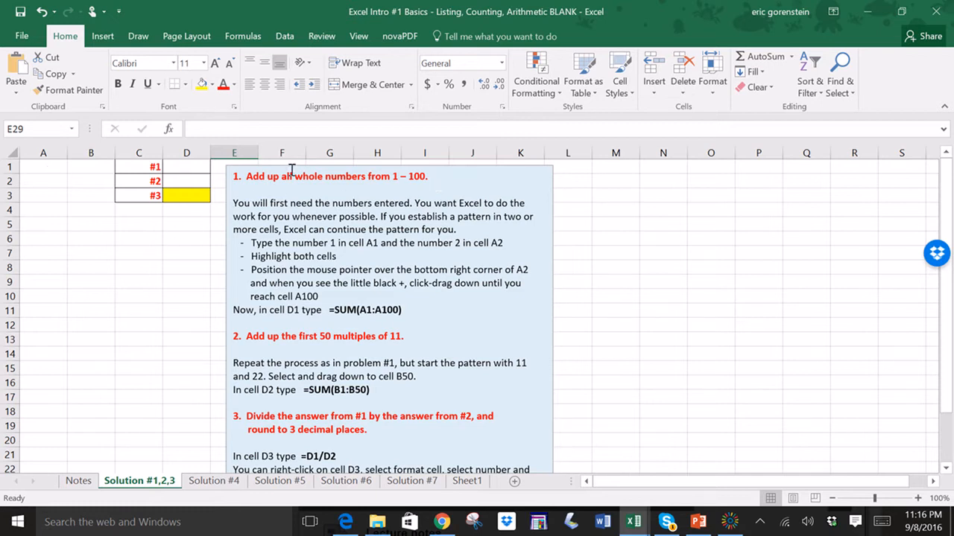
left_click(50, 165)
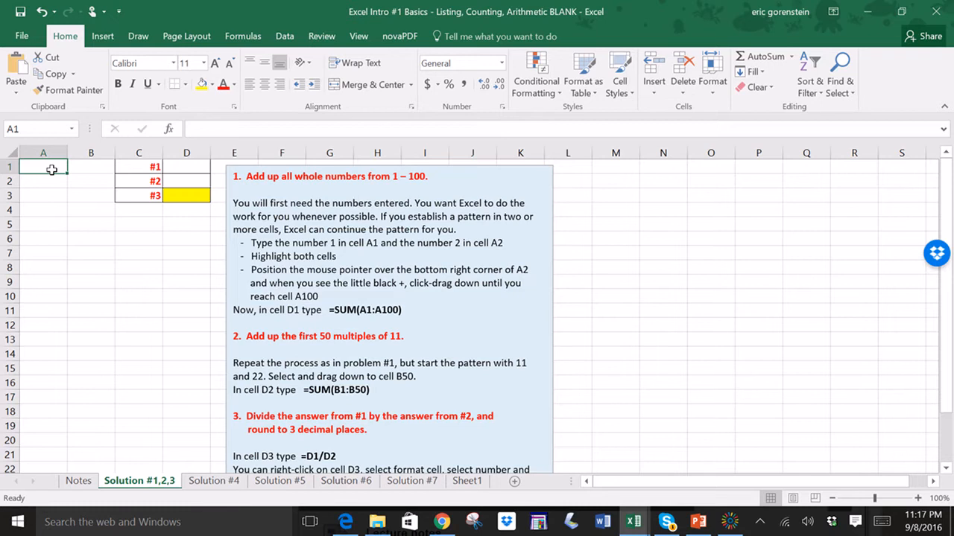
type("1")
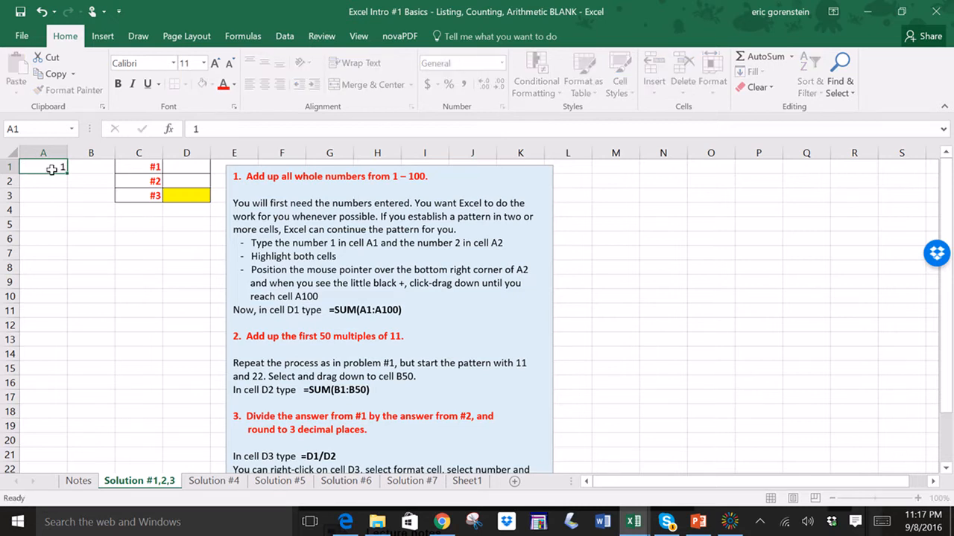
key("Return")
type("2")
key("Return")
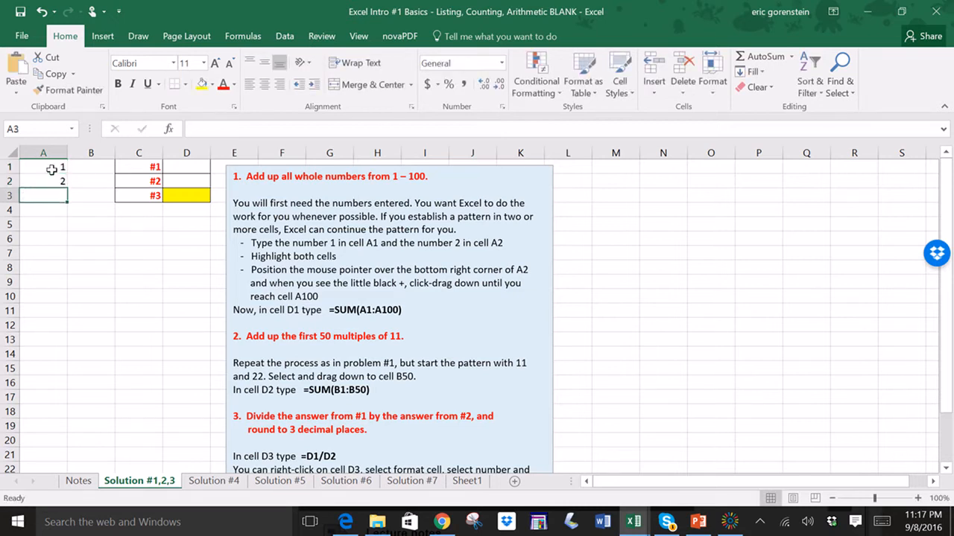
- Extend the numbering pattern from A1:A2 down column A to cell A100 with the fill handle
left_click_drag(51, 170, 47, 177)
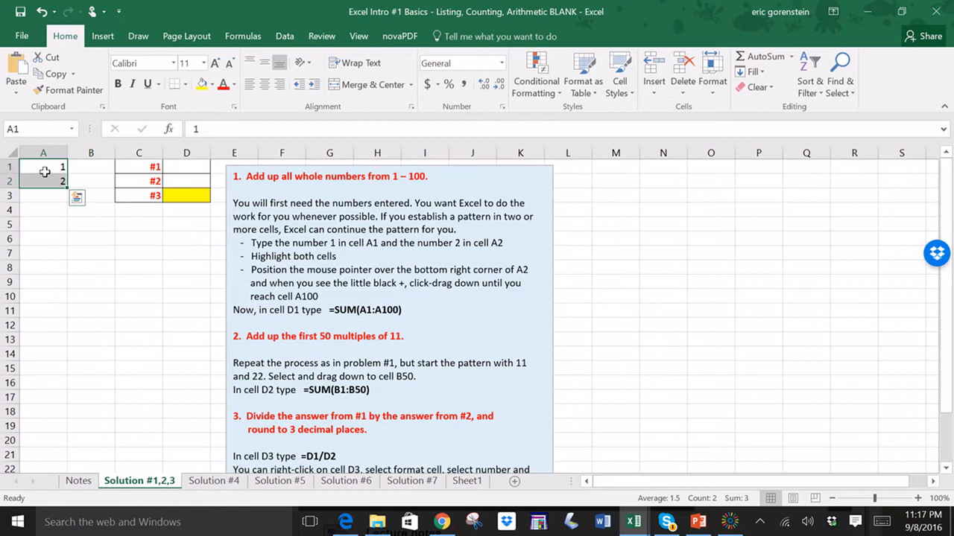
left_click_drag(55, 234, 50, 225)
left_click_drag(42, 164, 49, 178)
left_click_drag(68, 188, 67, 332)
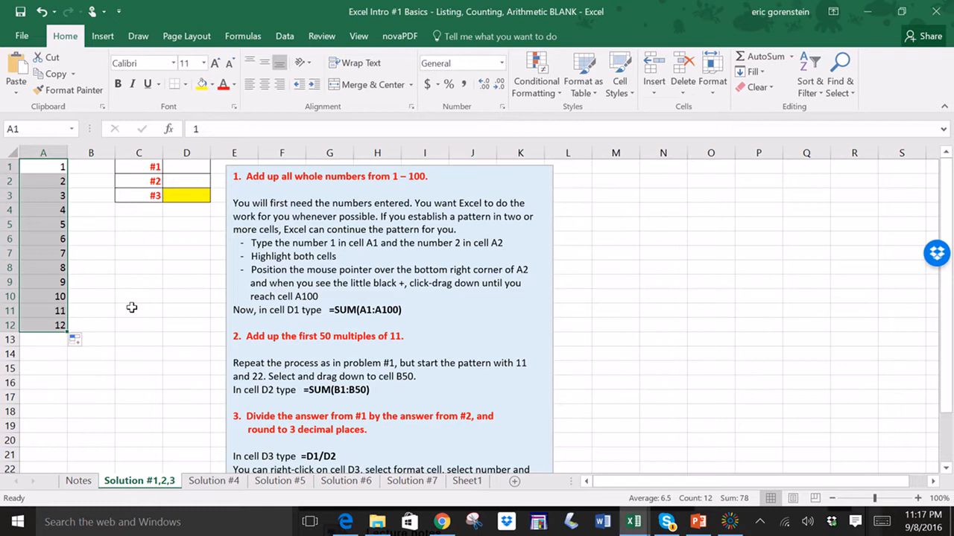
left_click(124, 270)
left_click_drag(42, 171, 44, 182)
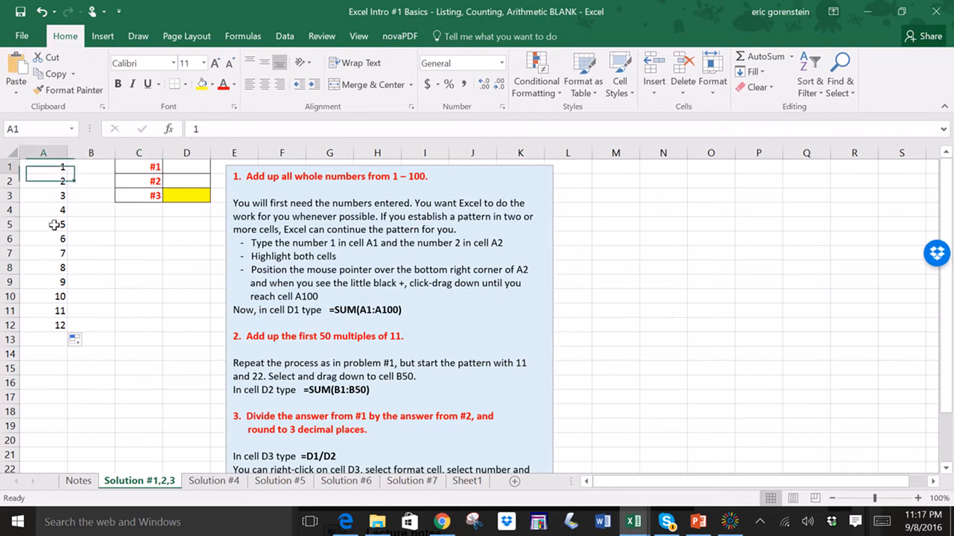
left_click_drag(55, 224, 49, 312)
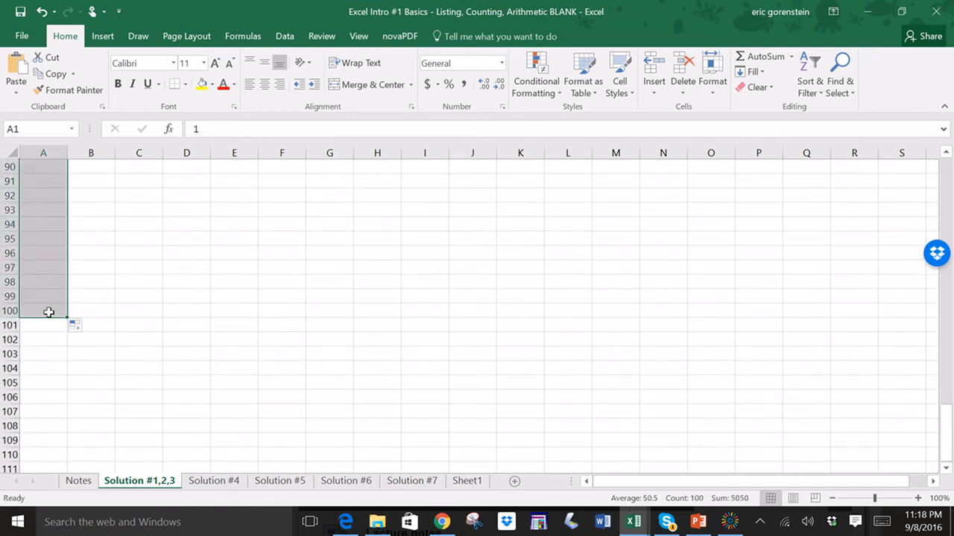
left_click(144, 298)
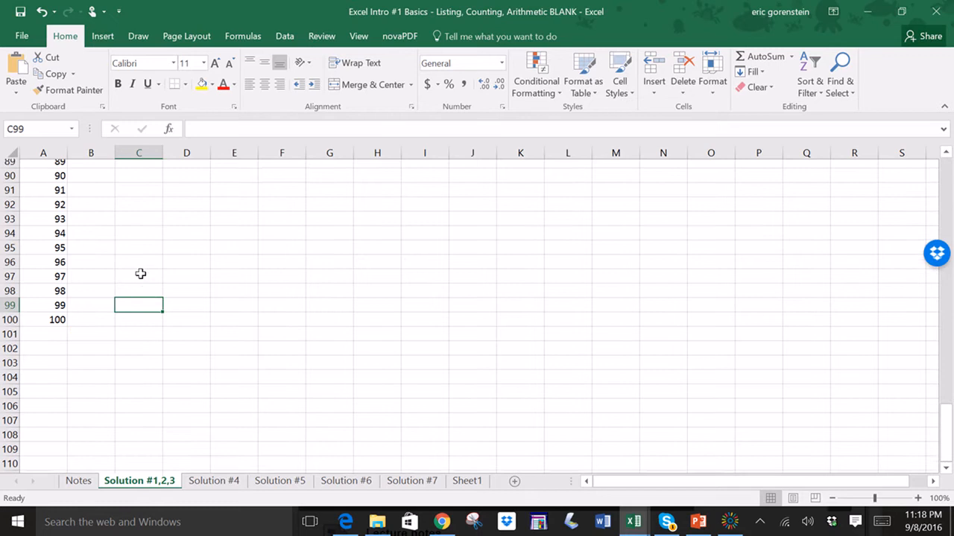
- Enter the formula =SUM(A1:A100) in cell D1 to add the numbers 1 to 100
scroll(138, 272, "up", 20)
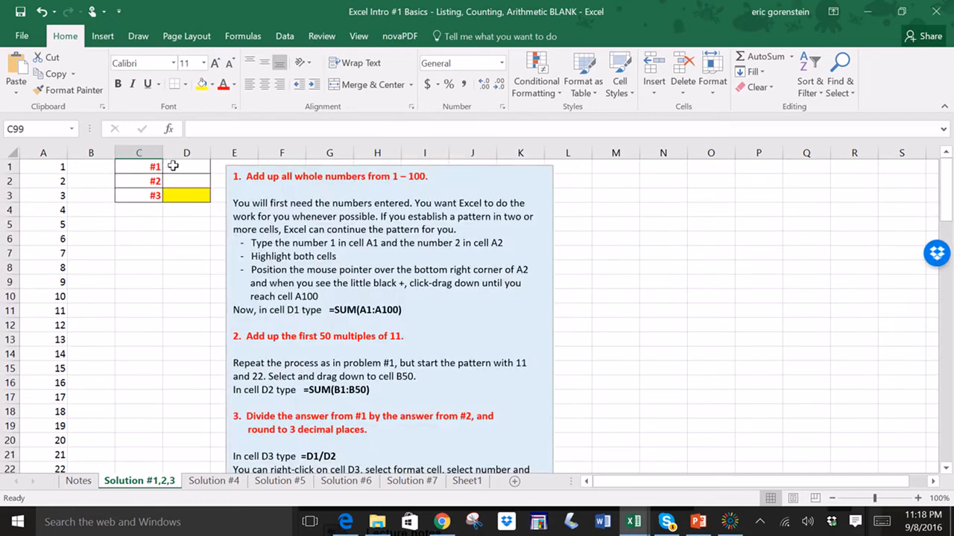
left_click_drag(149, 167, 187, 196)
left_click(190, 237)
left_click(185, 167)
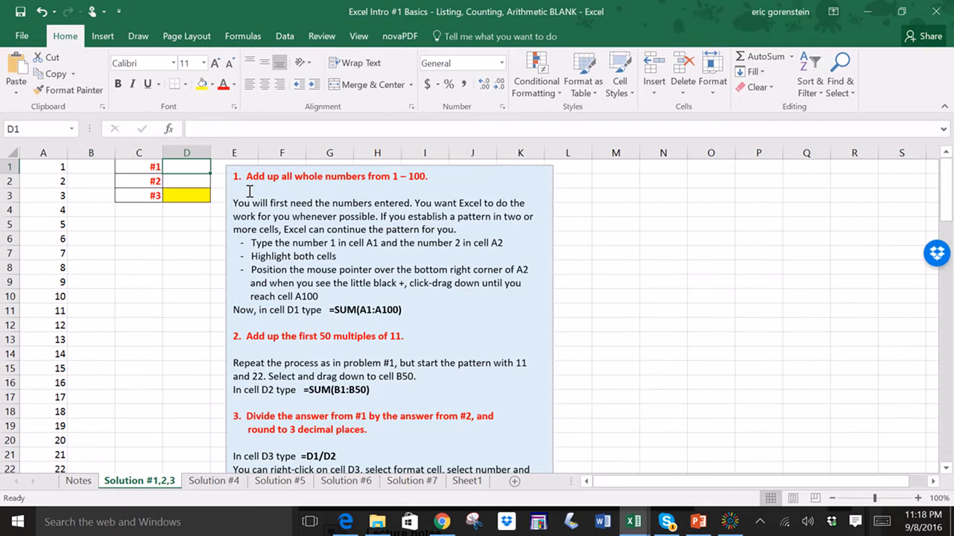
type("=sum(")
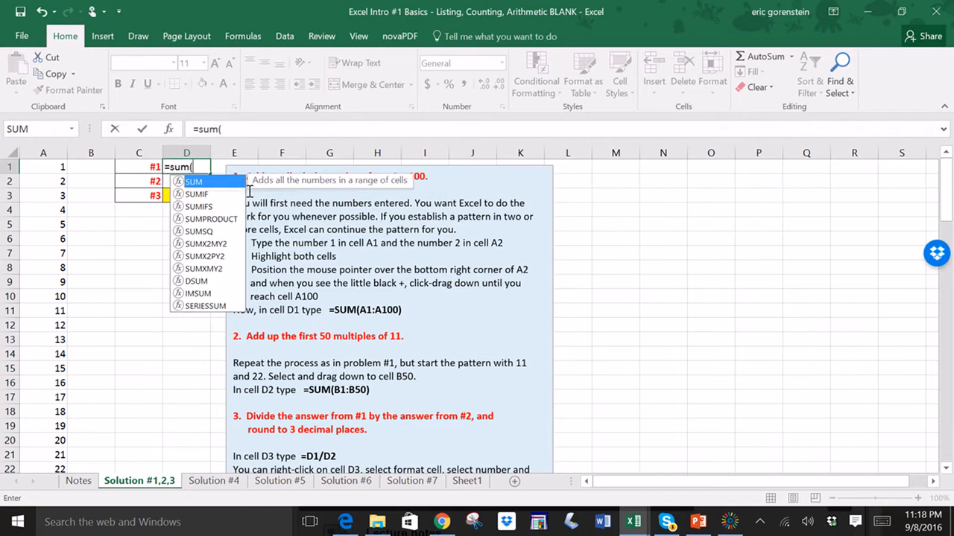
type("A1")
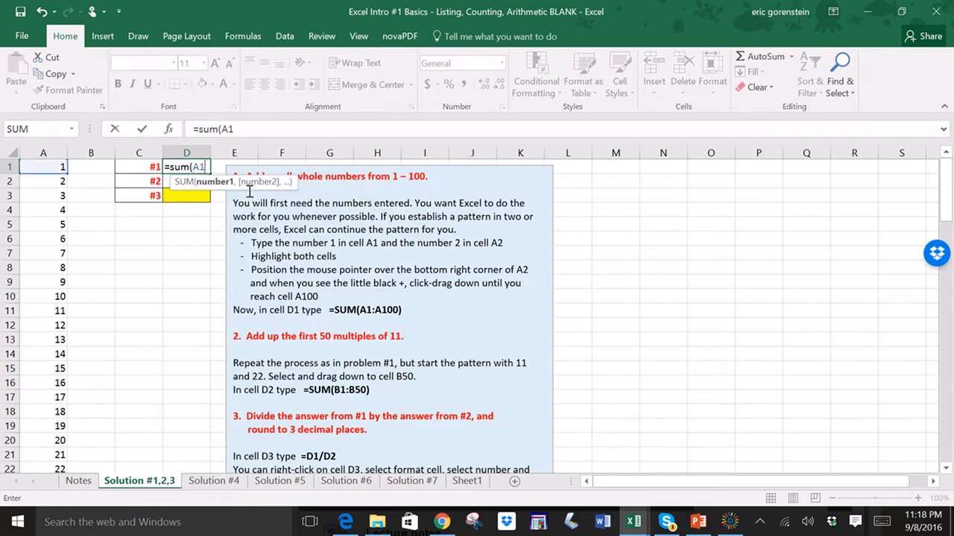
type(":A10")
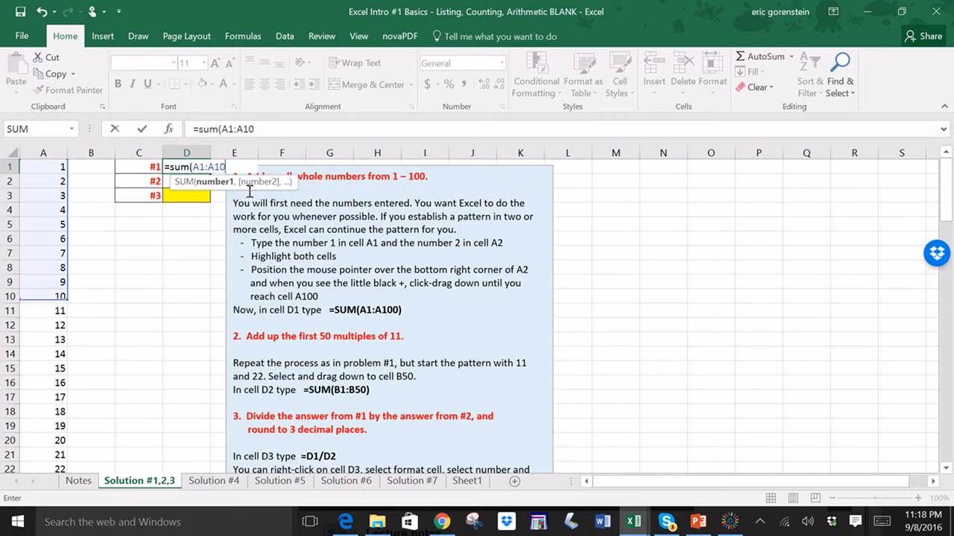
type("0)")
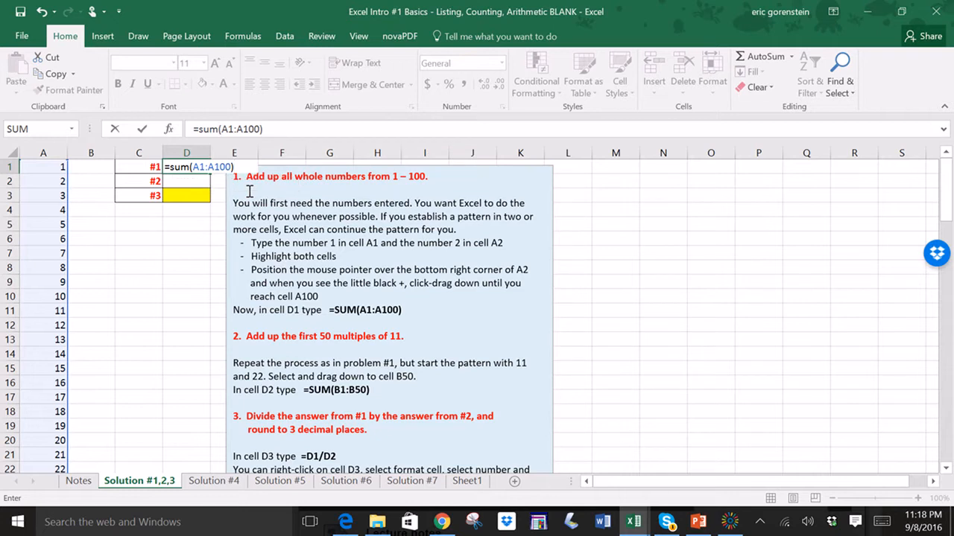
key("Return")
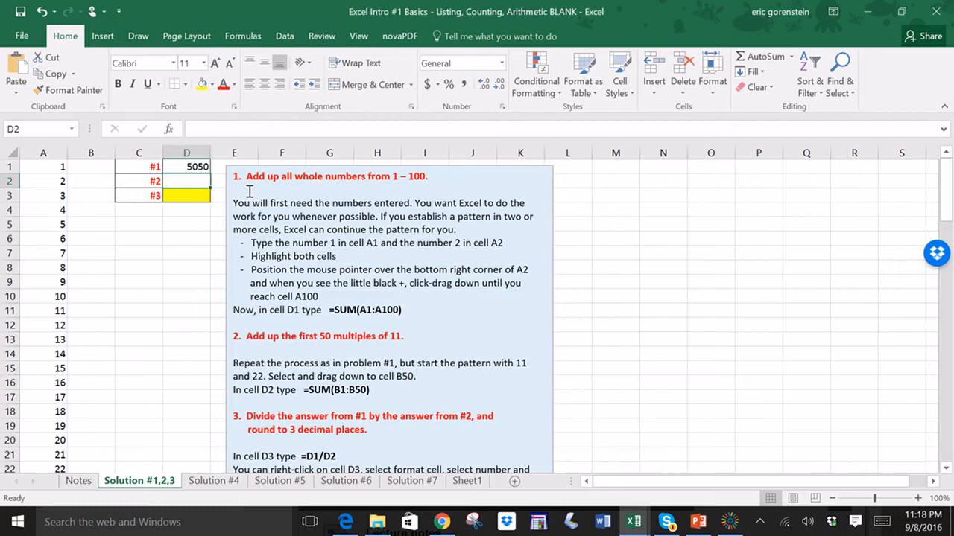
- Replace cell D1's formula with =SUM(A:A), summing the whole of column A
left_click(186, 167)
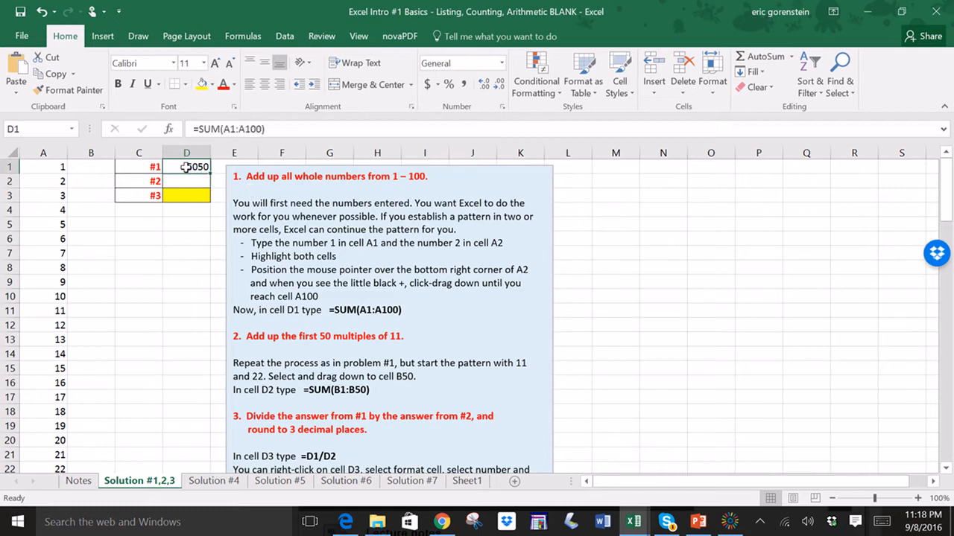
key("Delete")
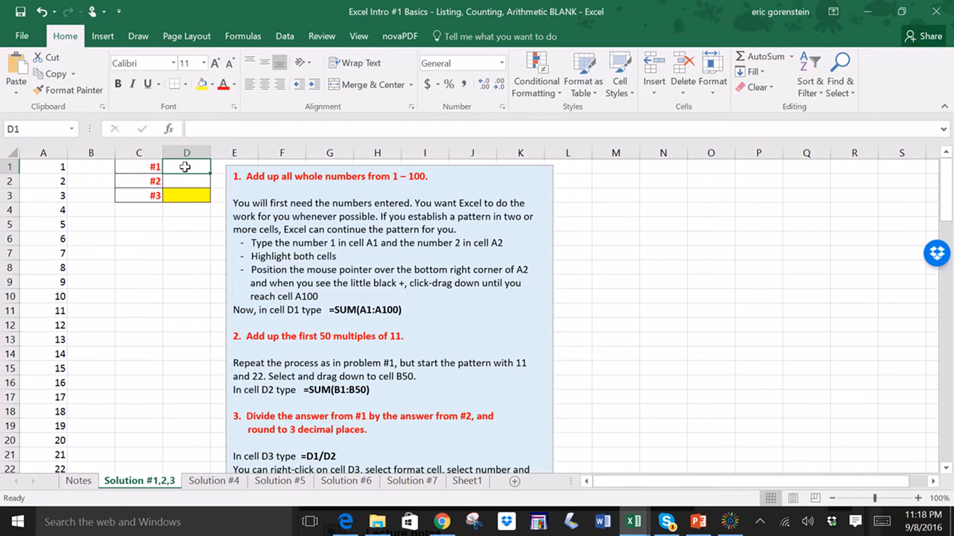
type("=")
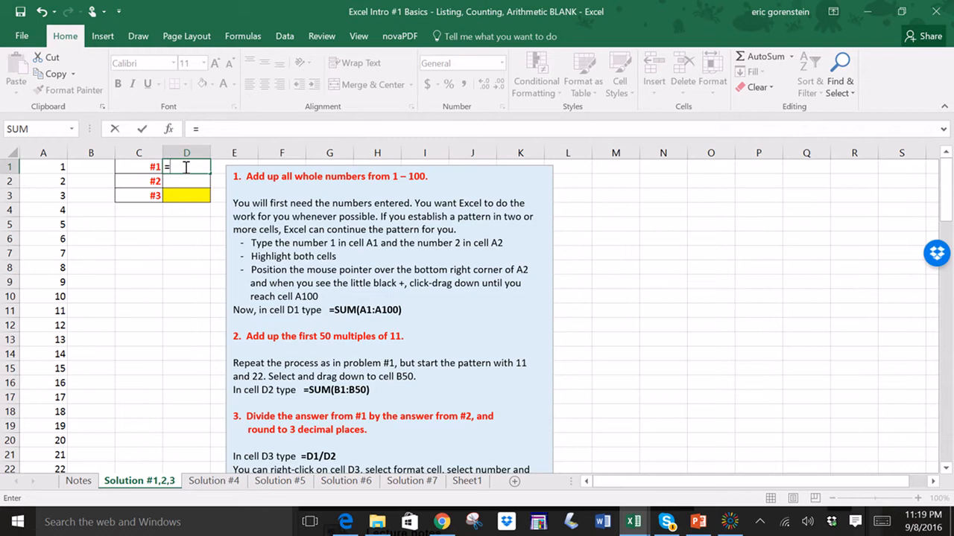
type("sum(")
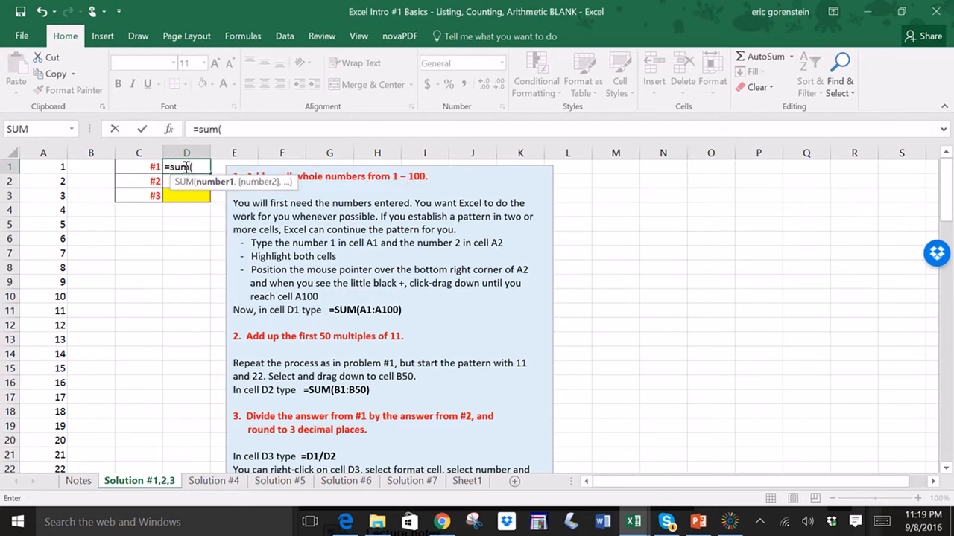
left_click(44, 147)
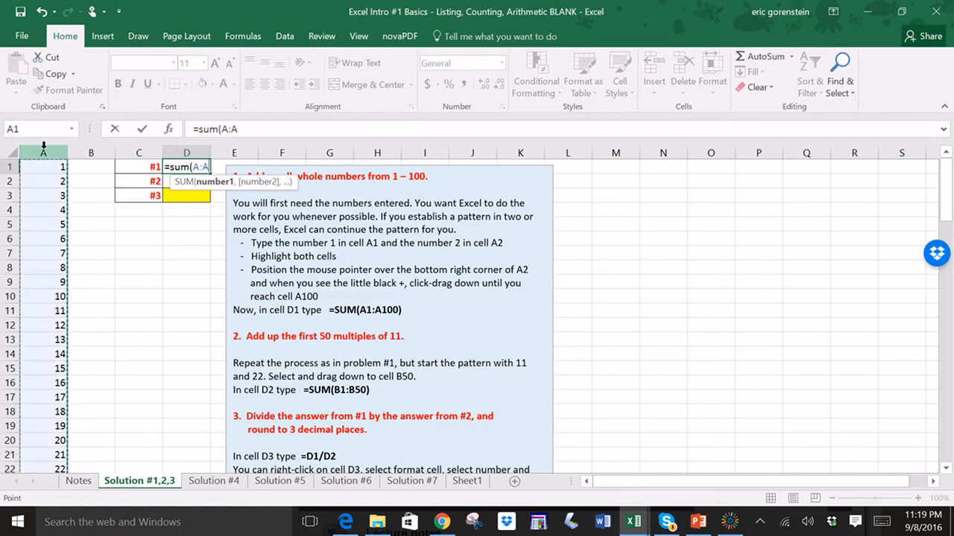
type(")")
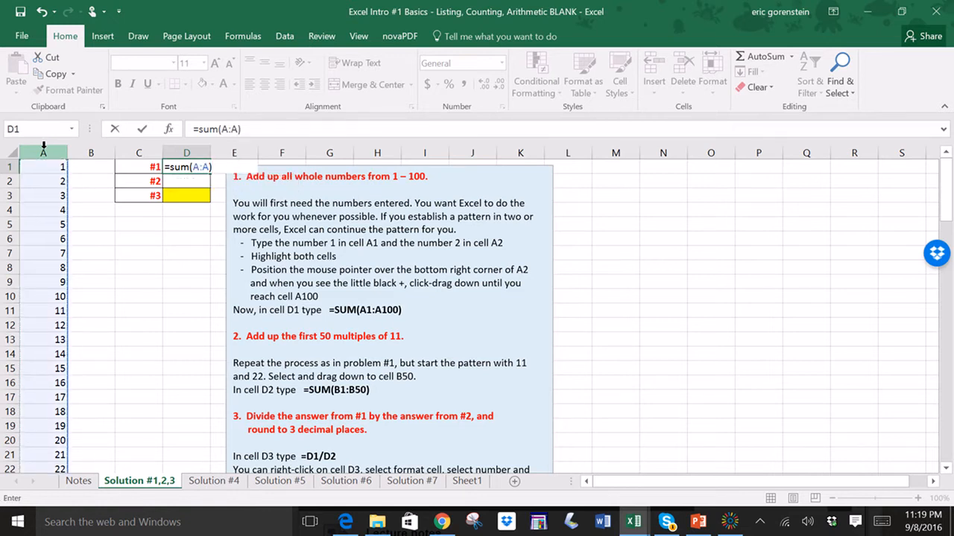
key("Return")
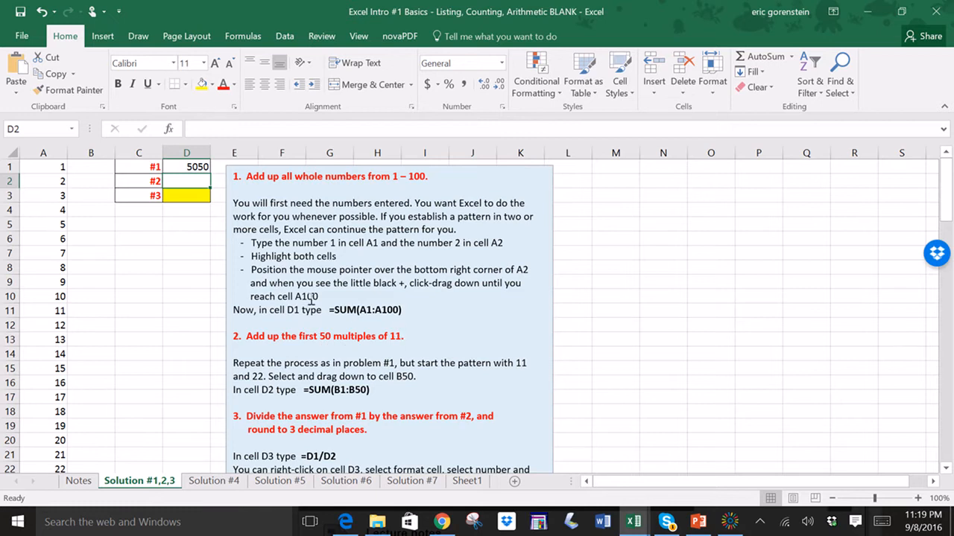
- Center-align the contents of columns A and B
left_click(97, 167)
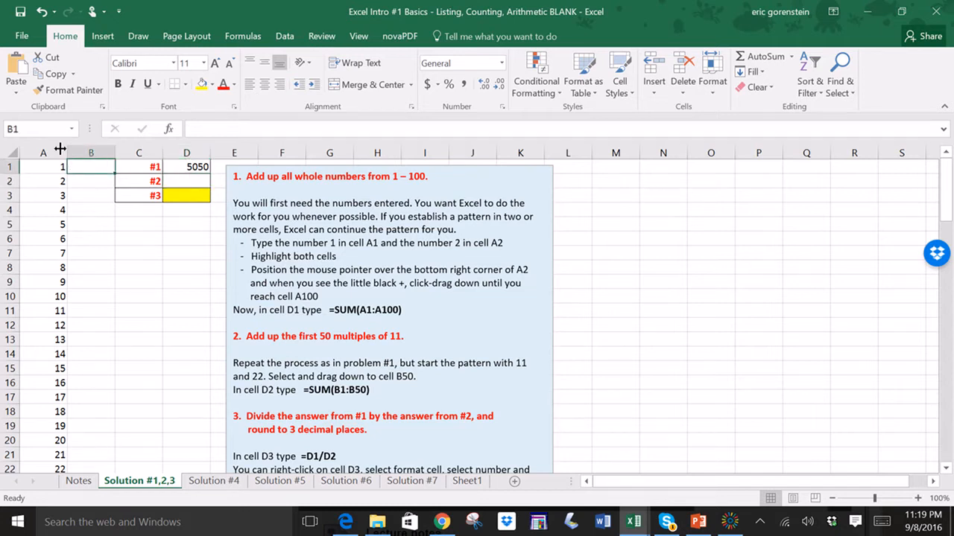
left_click_drag(42, 152, 89, 152)
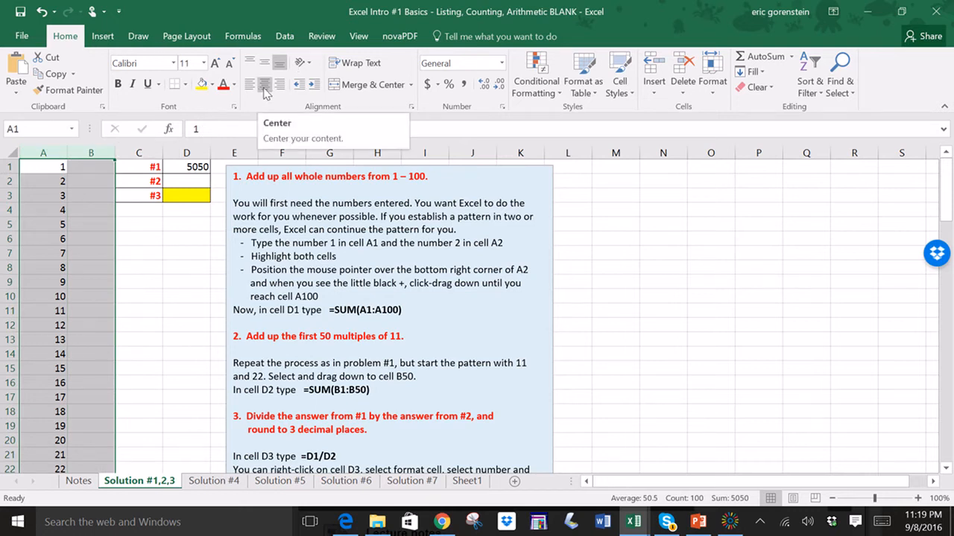
left_click(265, 88)
- Enter 11 in cell B1 and 22 in cell B2
left_click(89, 171)
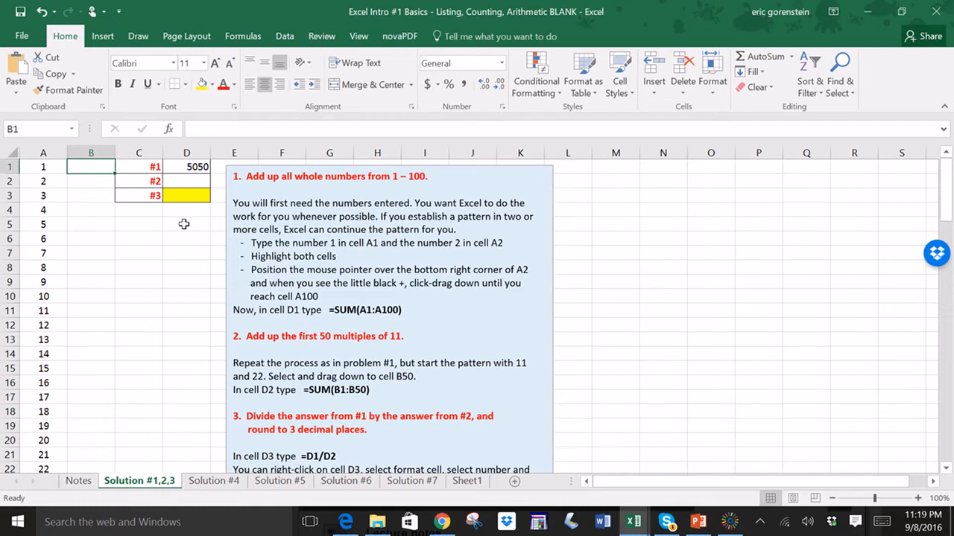
type("11")
key("Return")
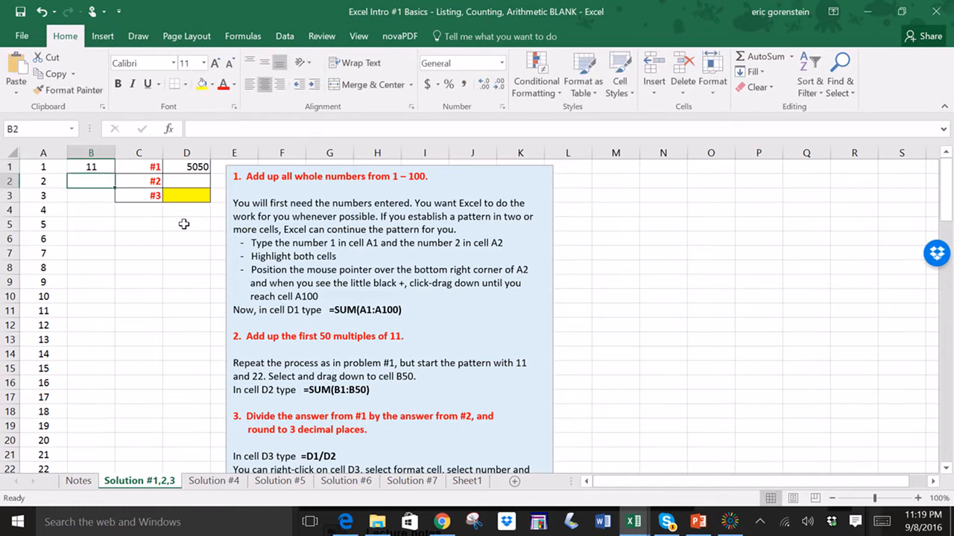
type("22")
key("Return")
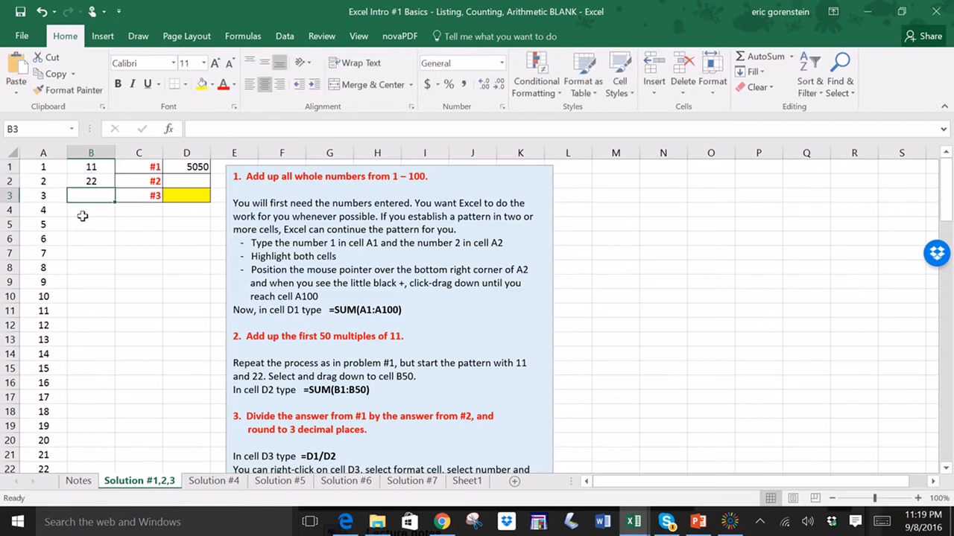
- Extend the multiples-of-11 pattern from B1:B2 down column B to cell B50 with the fill handle
left_click_drag(81, 163, 88, 179)
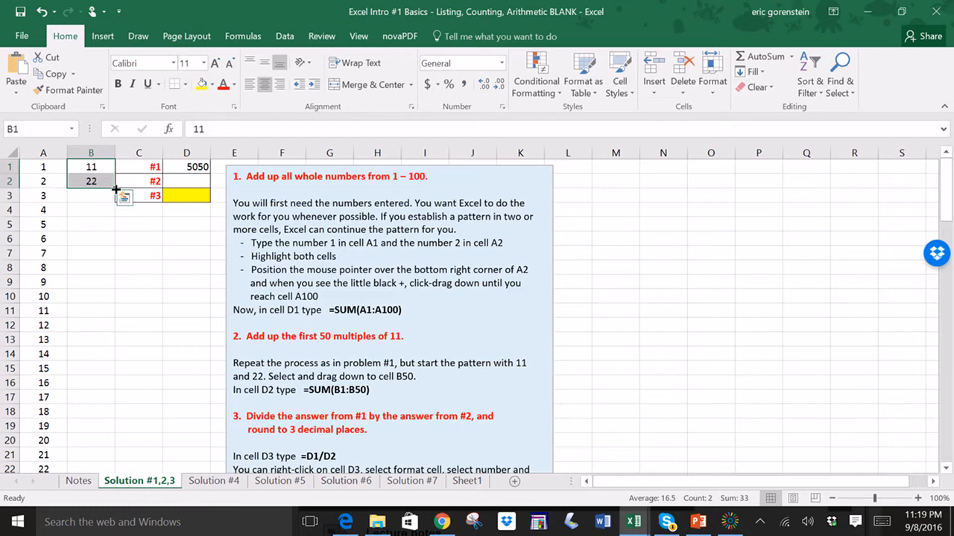
left_click_drag(114, 189, 111, 298)
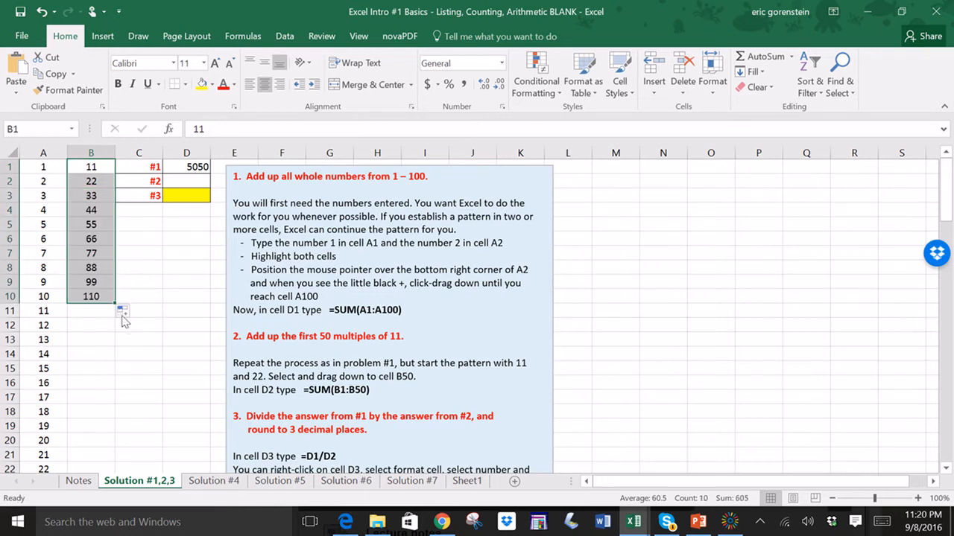
left_click_drag(114, 305, 103, 417)
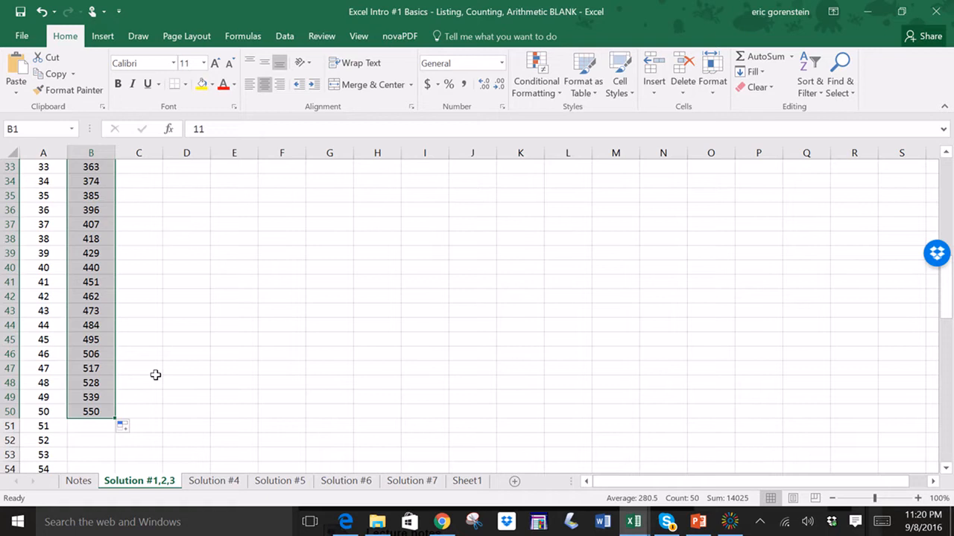
left_click(155, 375)
scroll(155, 374, "up", 11)
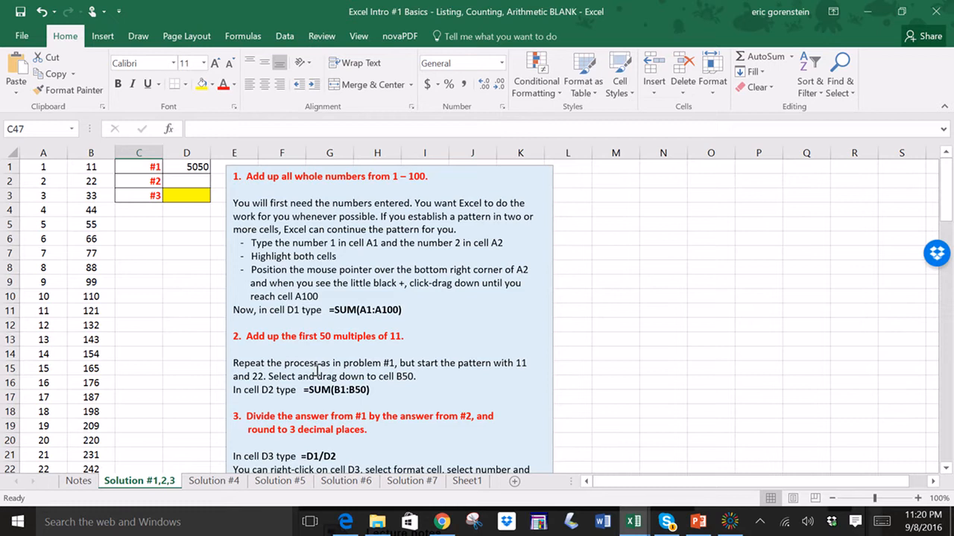
- Enter the formula =SUM(B:B) in cell D2 to total column B
left_click(196, 184)
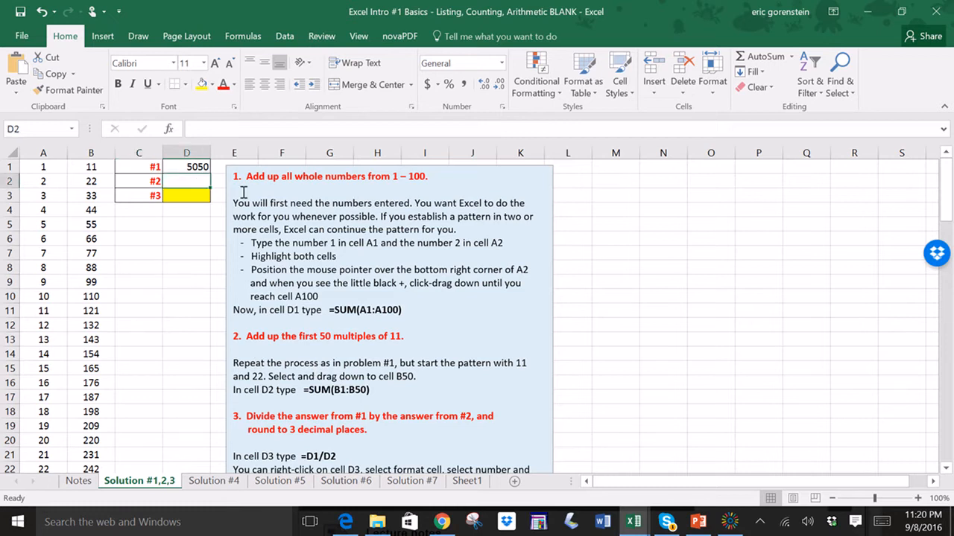
type("=sum(")
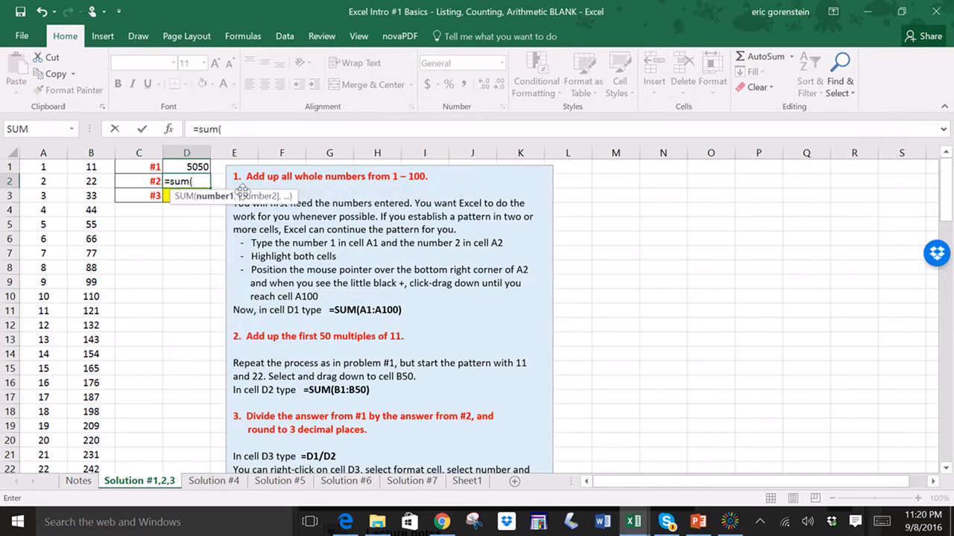
left_click(80, 146)
type(")")
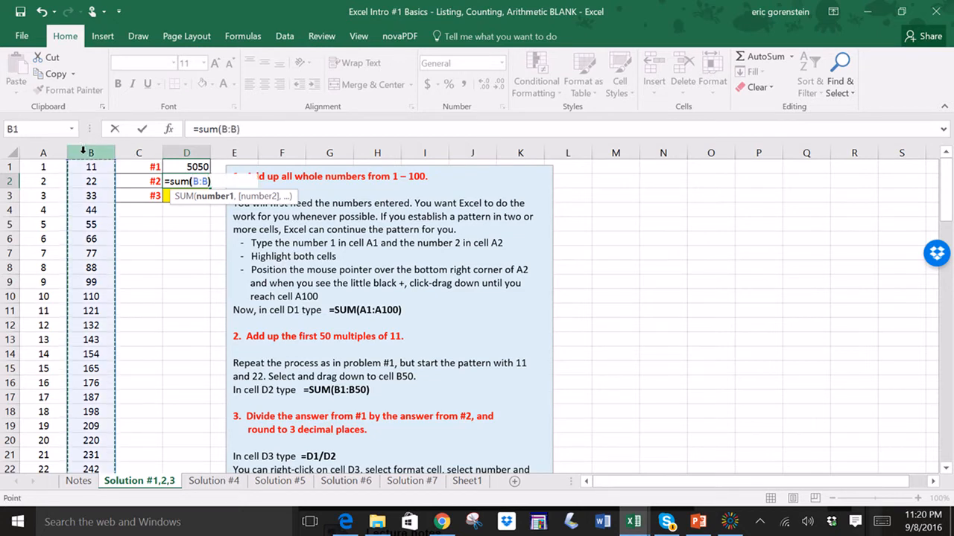
key("Return")
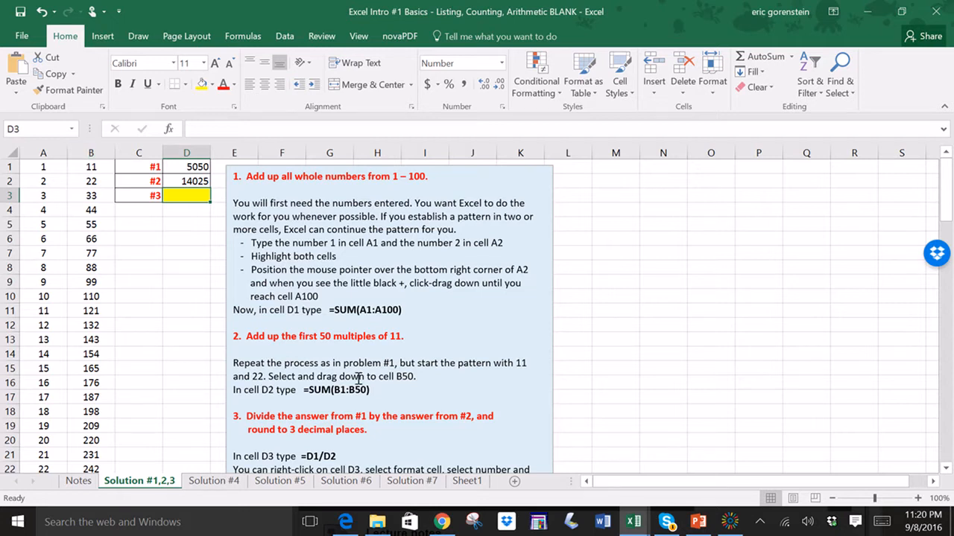
- Enter the formula =D1/D2 in cell D3 to divide the first total by the second
scroll(350, 384, "down", 1)
scroll(337, 391, "up", 1)
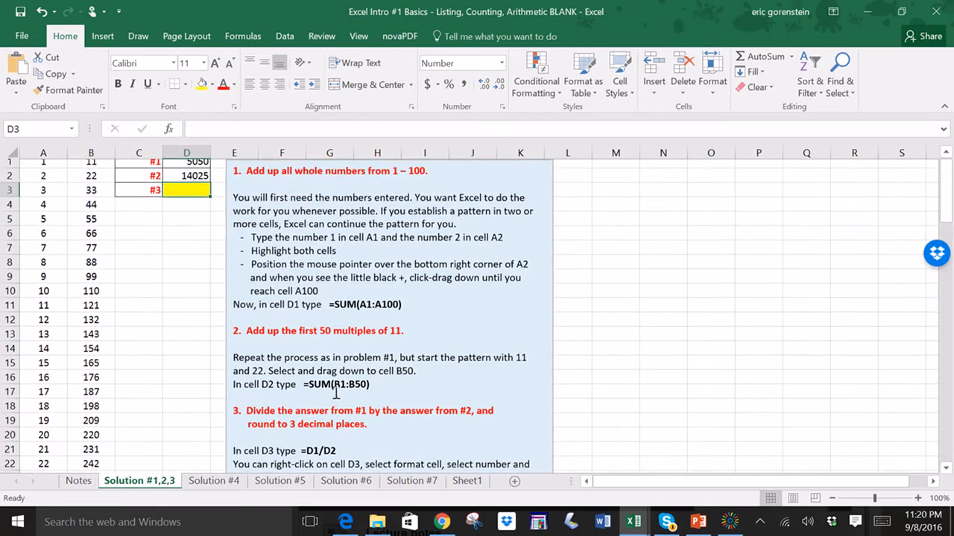
left_click_drag(247, 416, 371, 429)
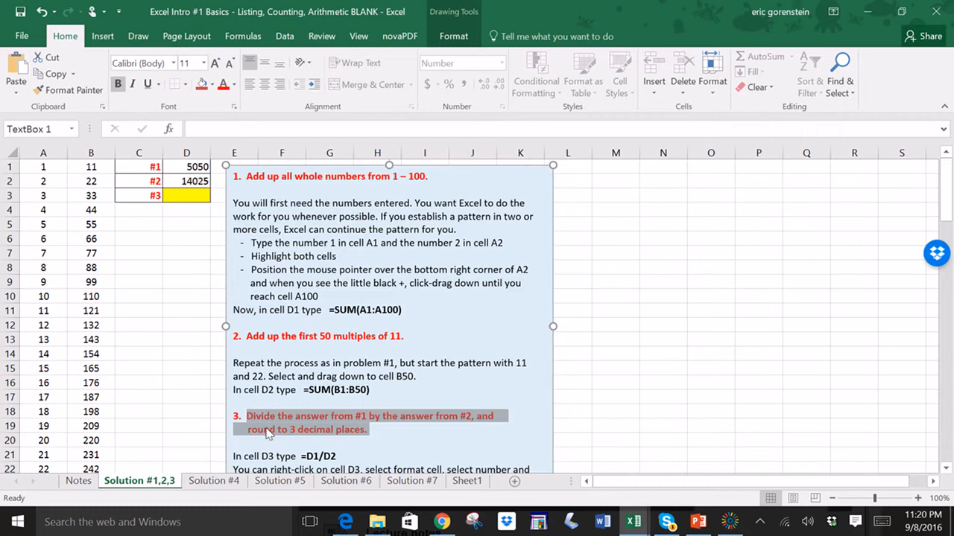
left_click(187, 196)
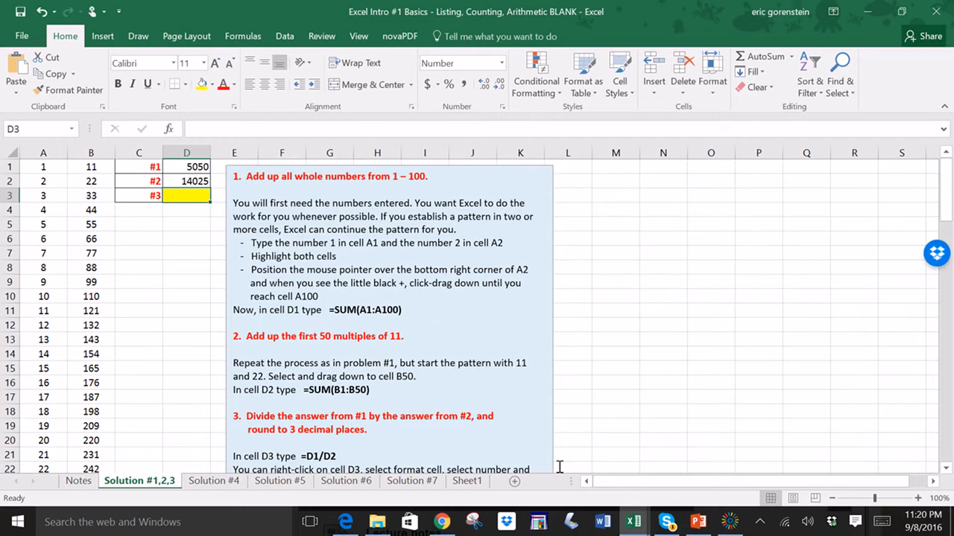
mouse_move(724, 532)
type("=")
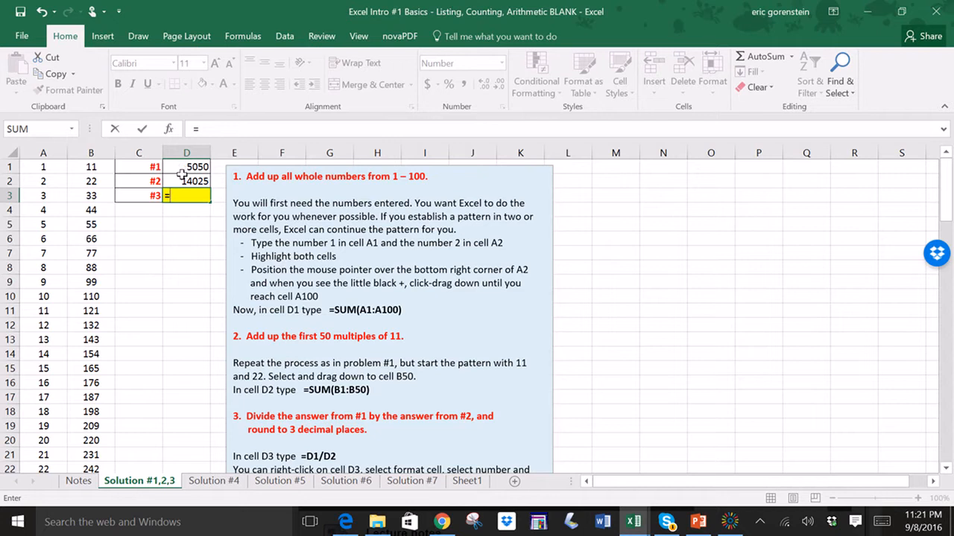
left_click(182, 167)
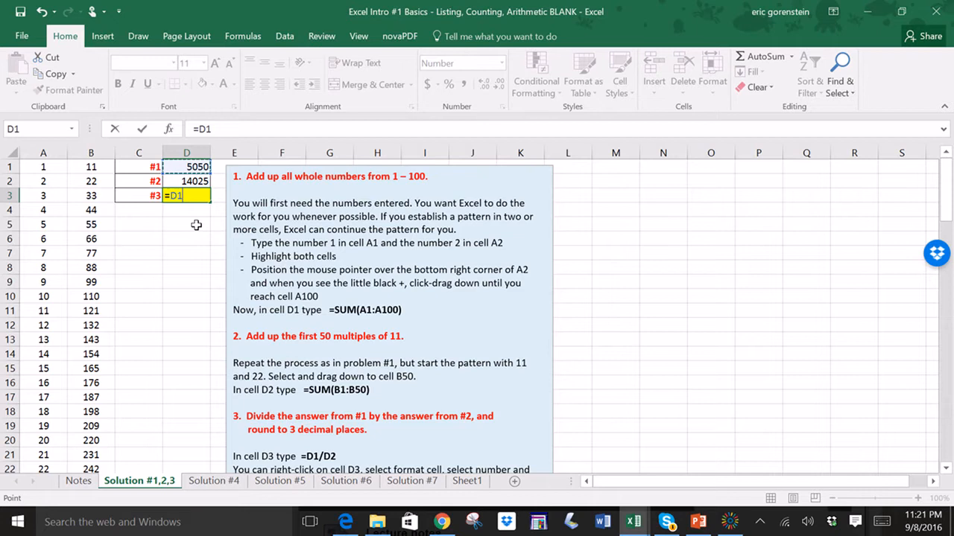
type("/")
left_click(178, 181)
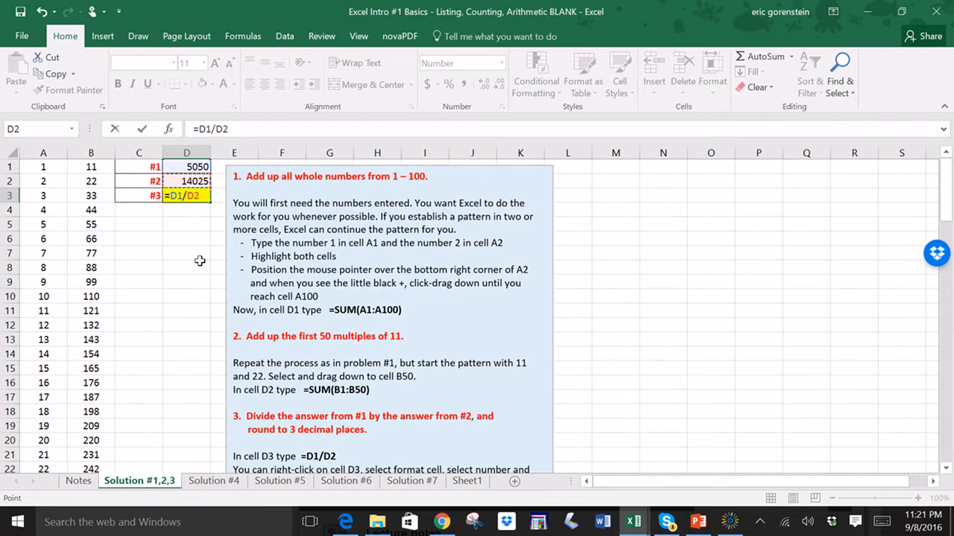
key("Return")
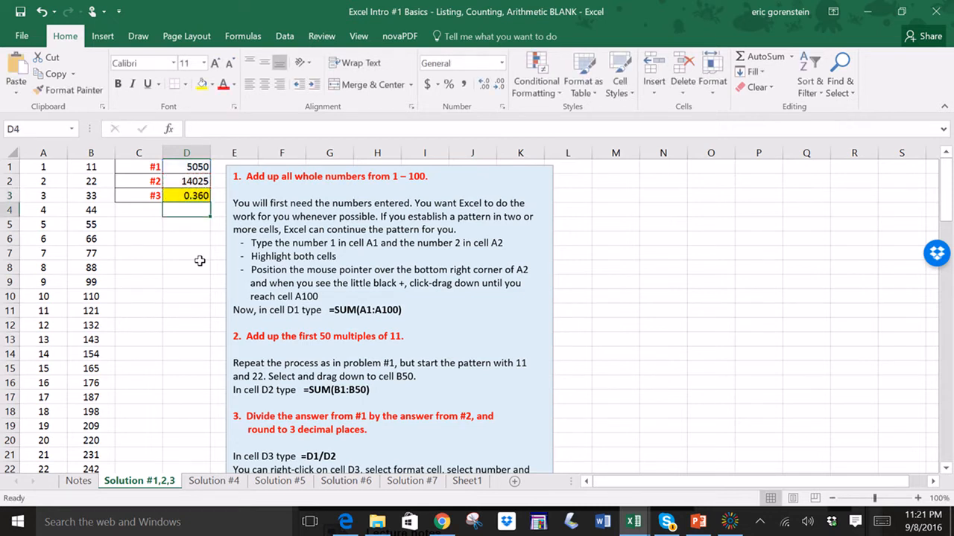
left_click(179, 196)
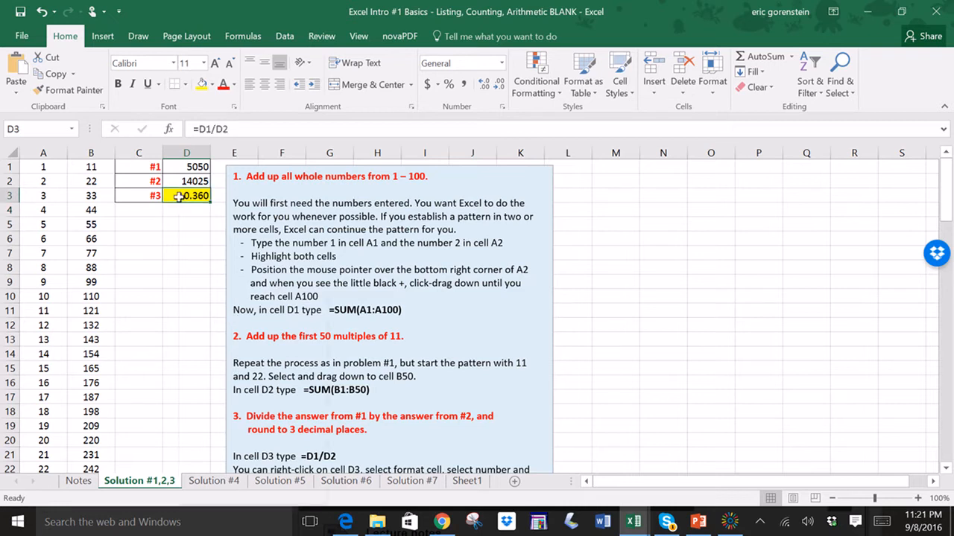
- Format cell D3 as a number with 8 decimal places
right_click(179, 196)
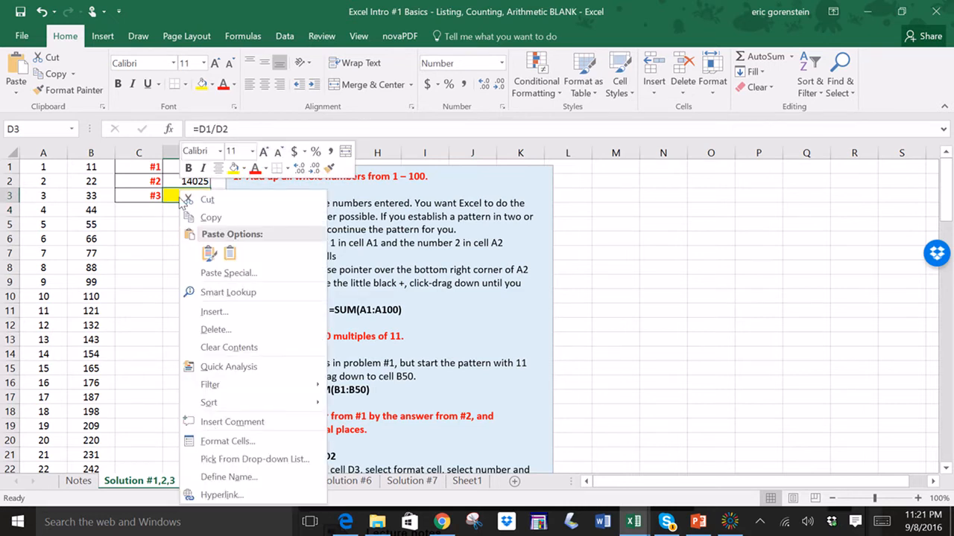
left_click(210, 443)
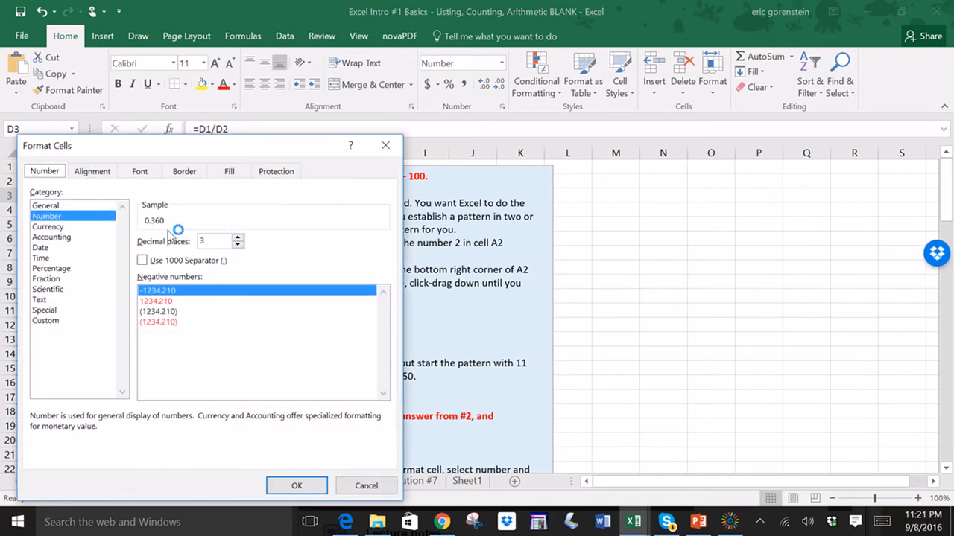
left_click(238, 238)
left_click(238, 237)
left_click(237, 238)
left_click(237, 237)
left_click(238, 238)
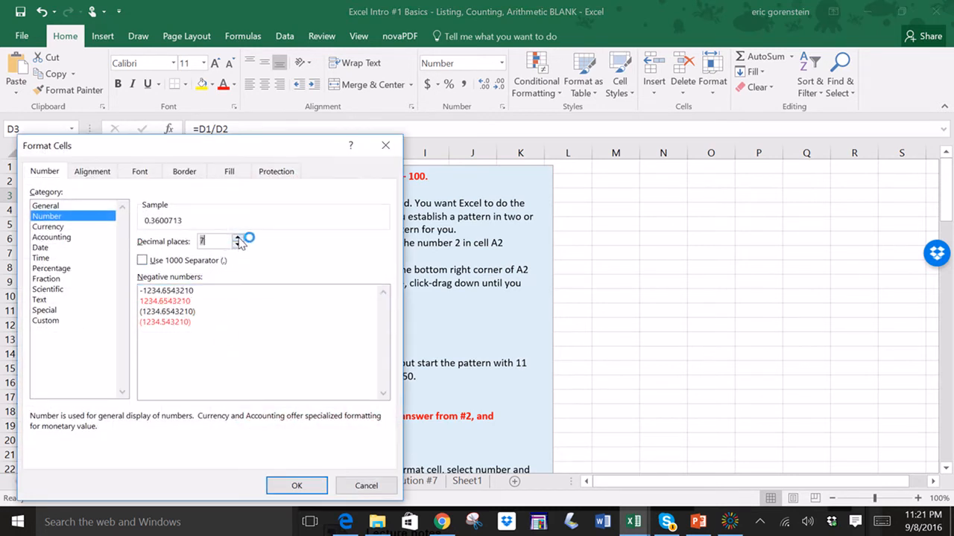
left_click(296, 485)
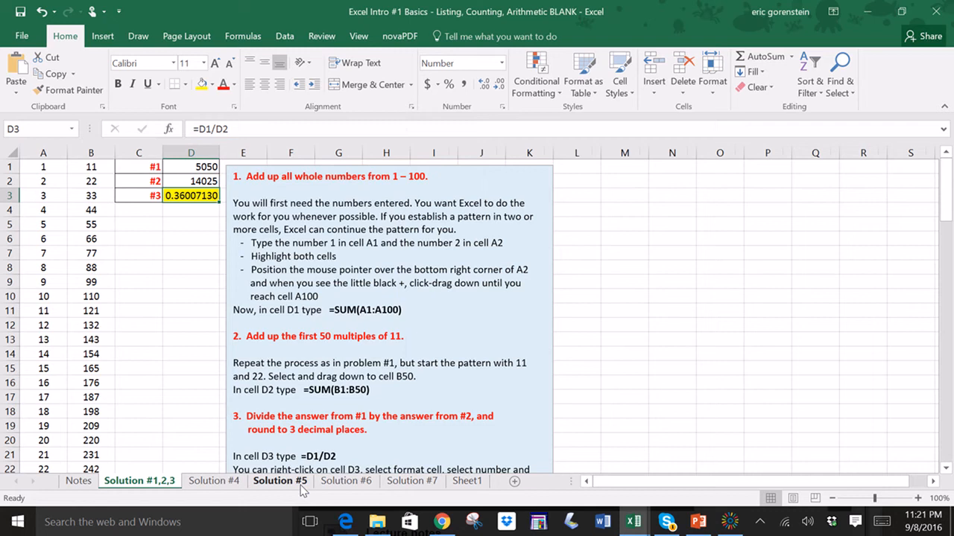
left_click(194, 272)
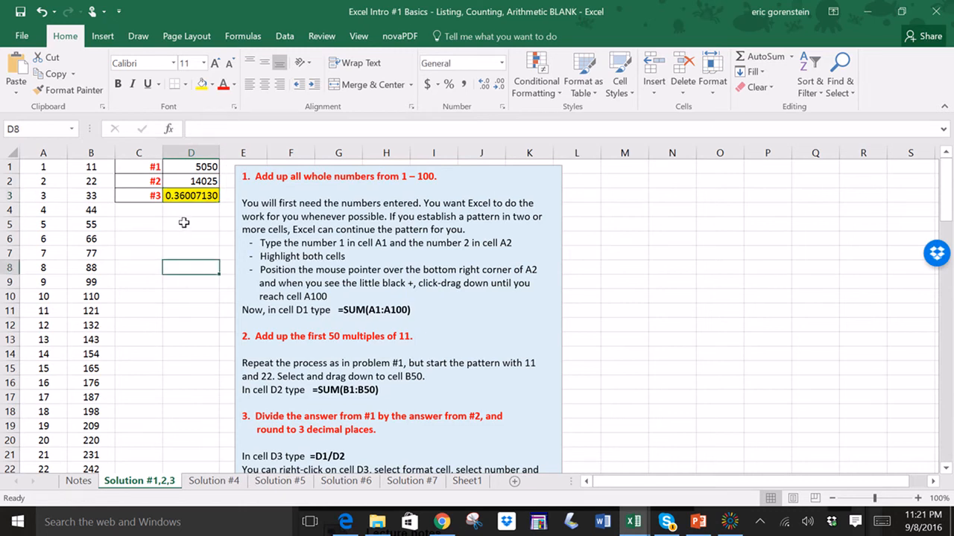
- Set cell D3's number format back to 3 decimal places
left_click(188, 198)
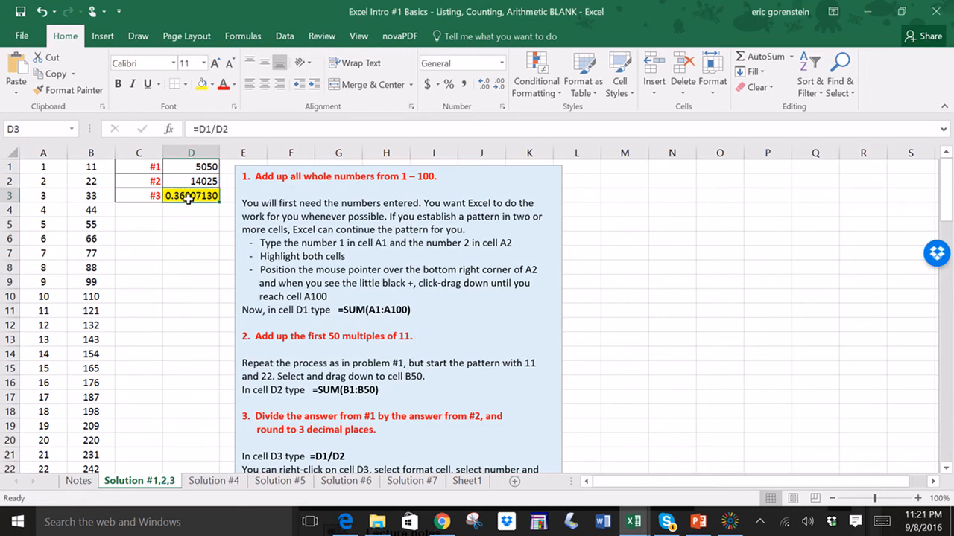
right_click(188, 198)
left_click(237, 441)
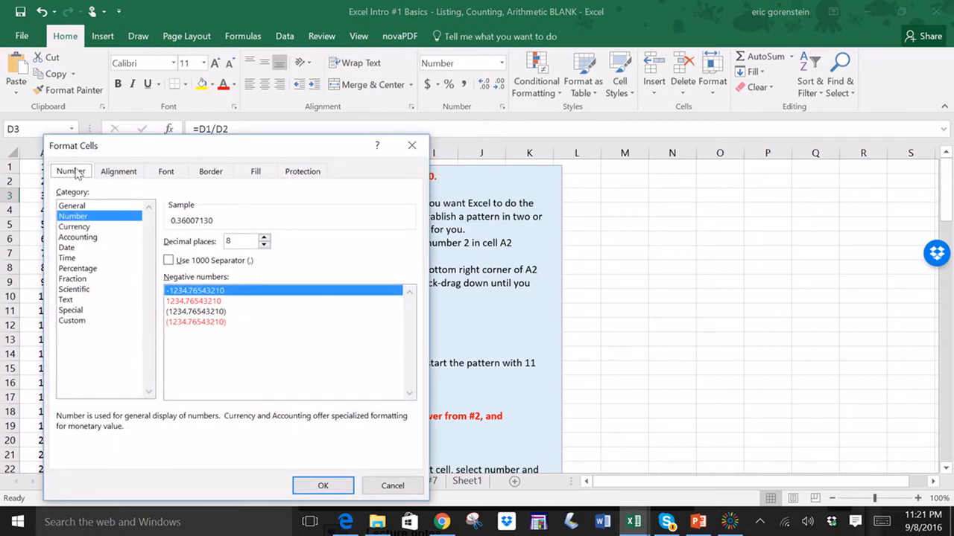
left_click(263, 244)
left_click(263, 244)
left_click(263, 244)
left_click(263, 244)
left_click(263, 245)
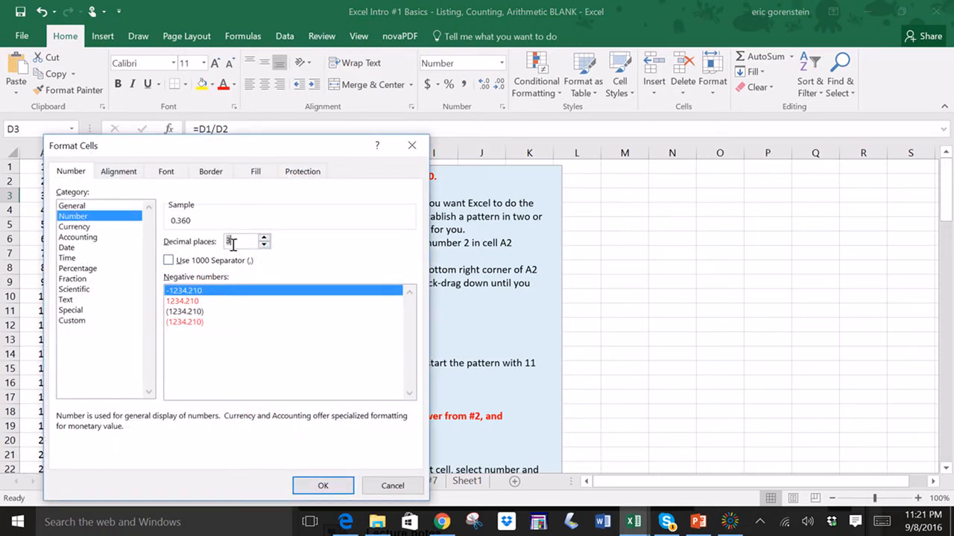
left_click(320, 487)
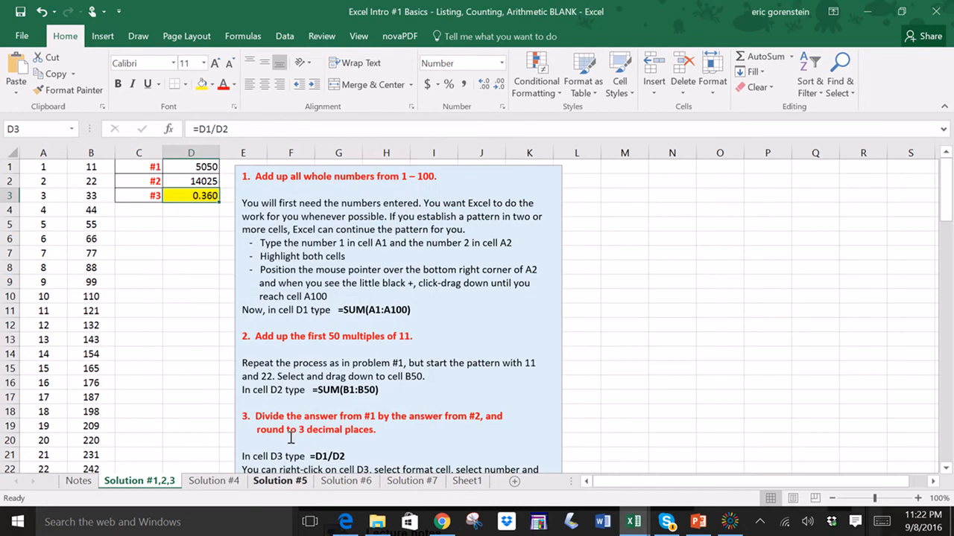
left_click(196, 282)
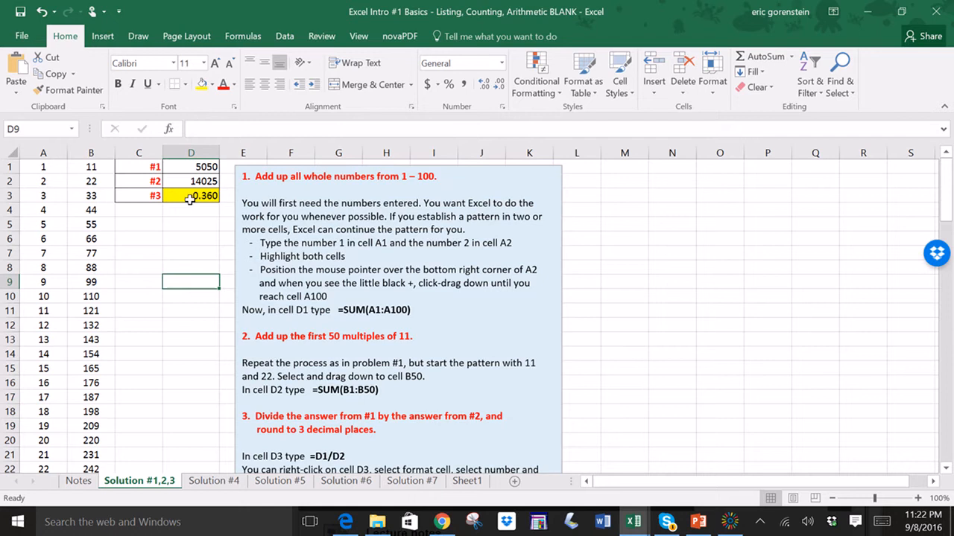
- Change the value in cell D1 to 2000 to see how the division result in D3 responds
left_click(189, 199)
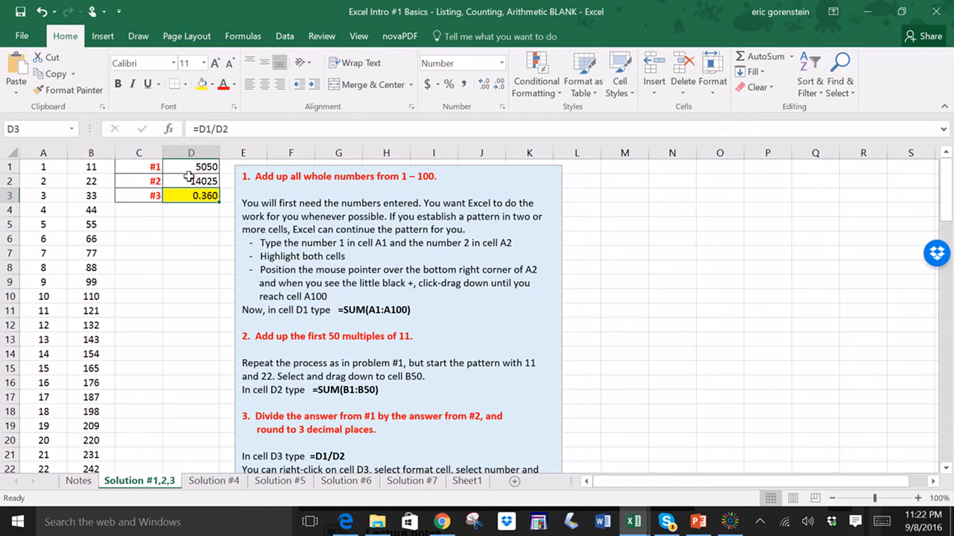
left_click(187, 167)
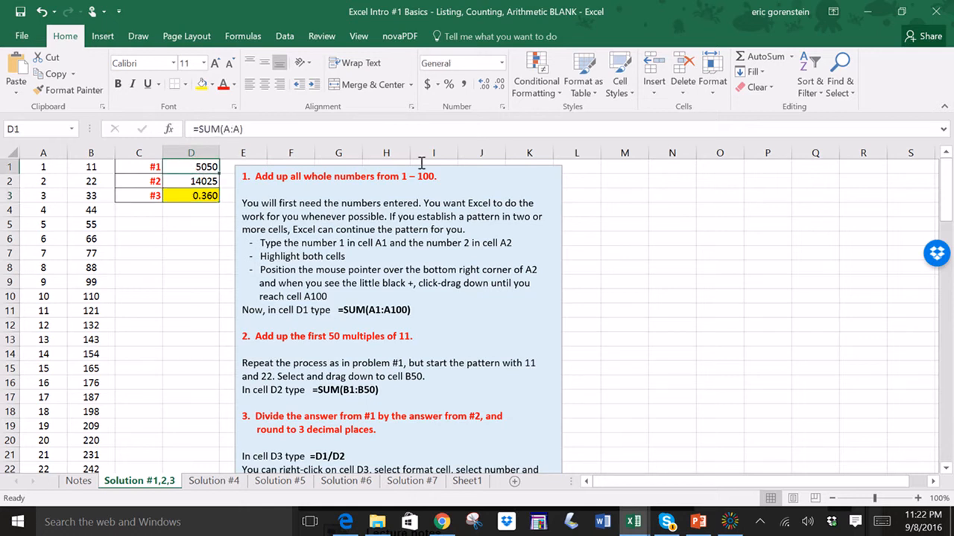
type("2000")
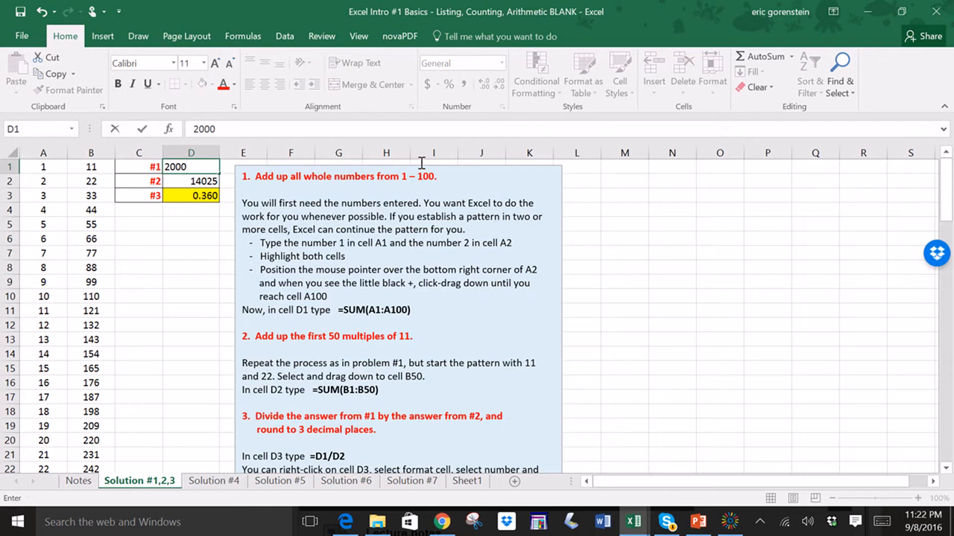
key("Return")
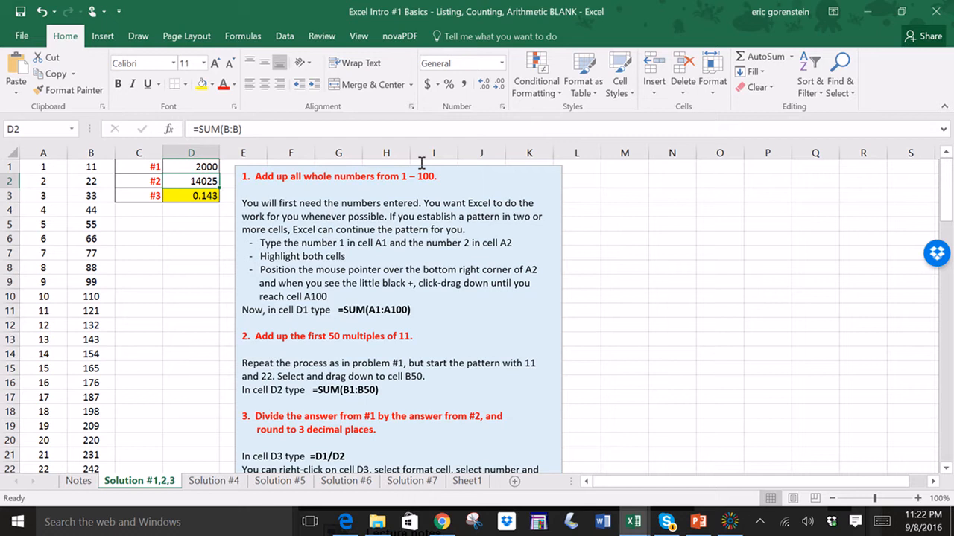
- Restore cell D1 to 5050
key("Up")
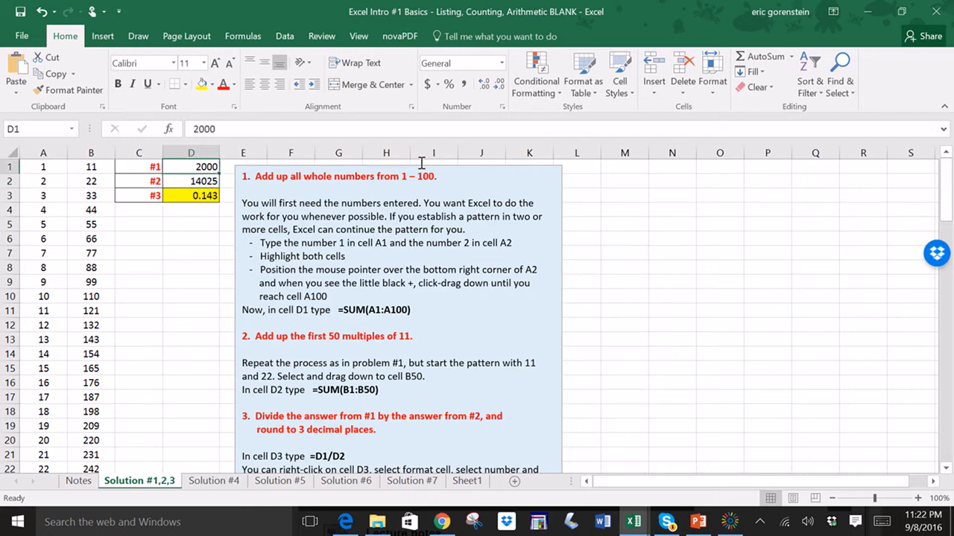
type("5050")
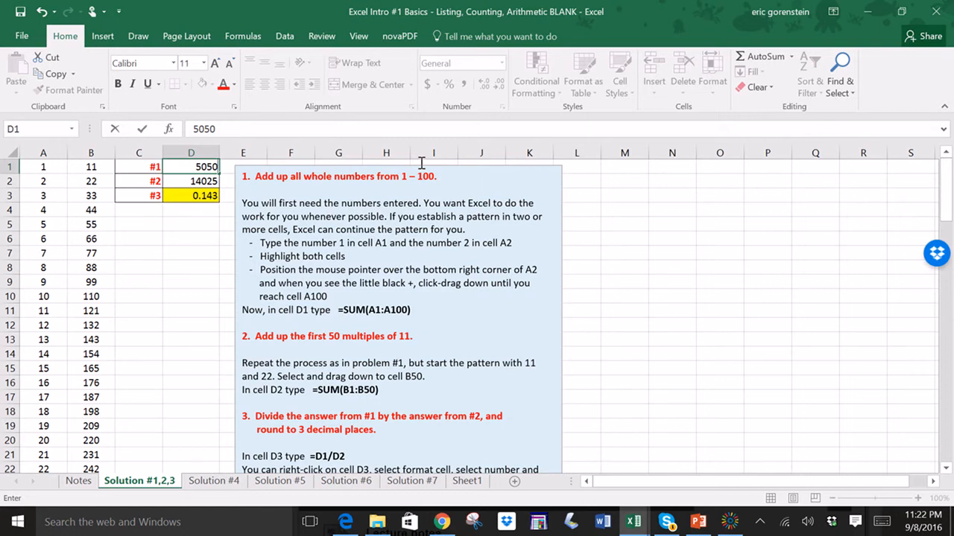
key("Tab")
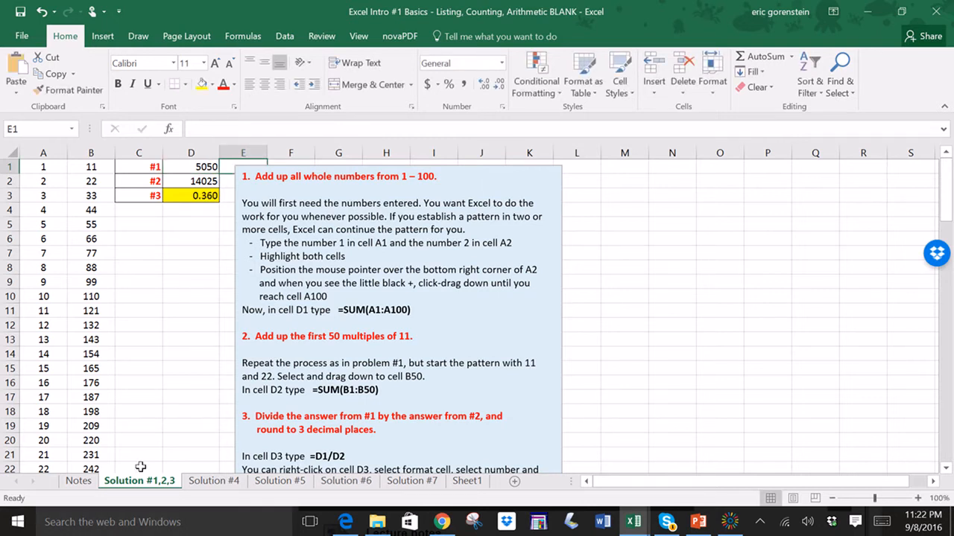
- Switch to the Solution #4 sheet and enter 1, 4 and 9 in cells A1 to A3
left_click(213, 481)
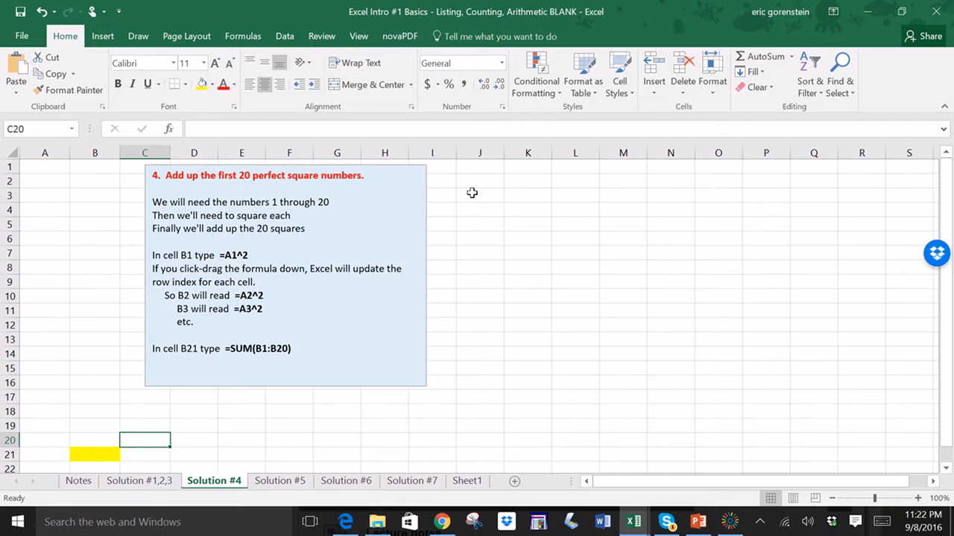
left_click(43, 169)
type("1")
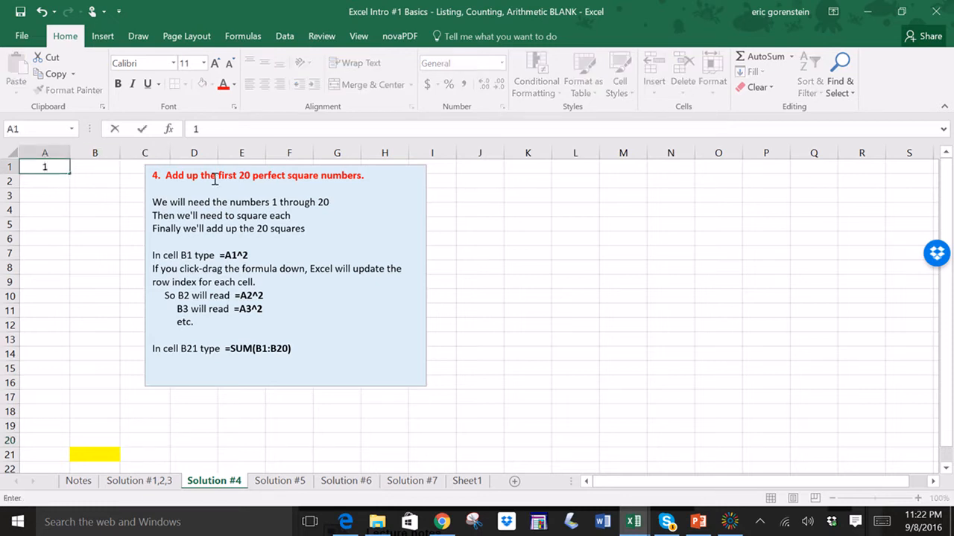
key("Return")
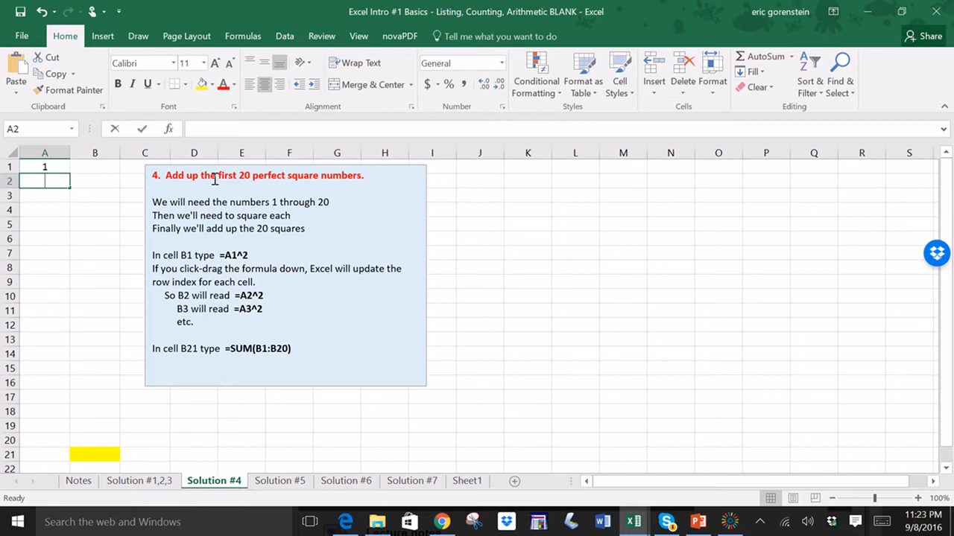
type("4")
key("Return")
type("9")
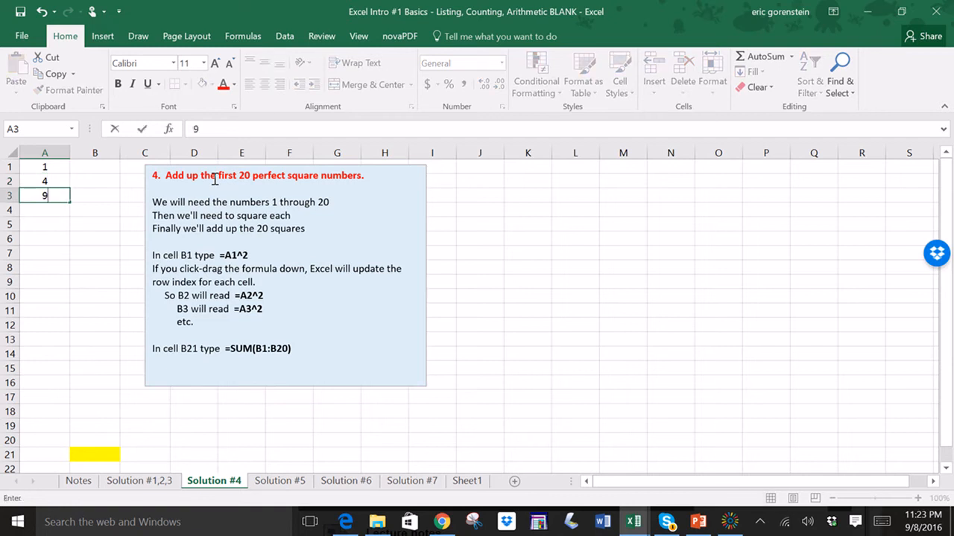
key("Return")
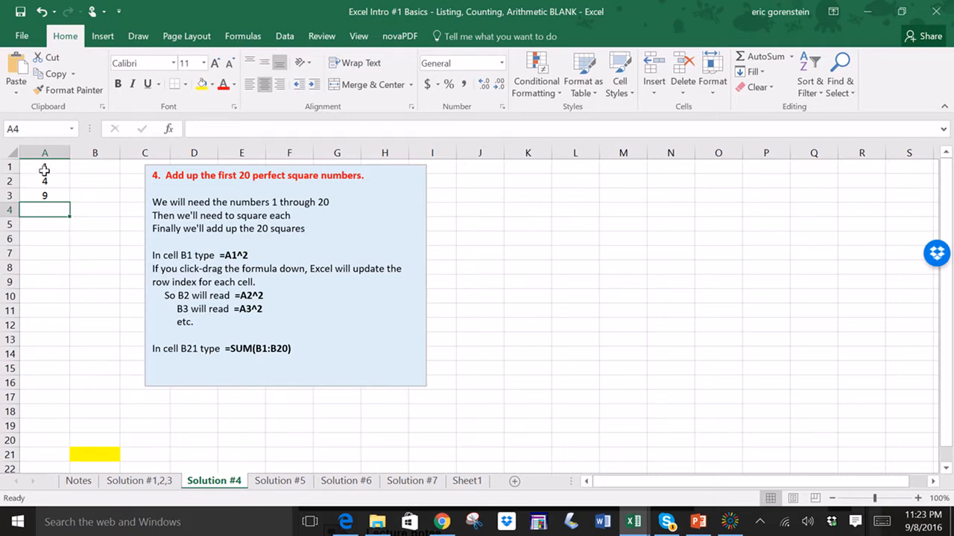
- Fill the 1, 4, 9 pattern down column A to cell A11 and clear cells A4 and A5
left_click_drag(45, 171, 77, 321)
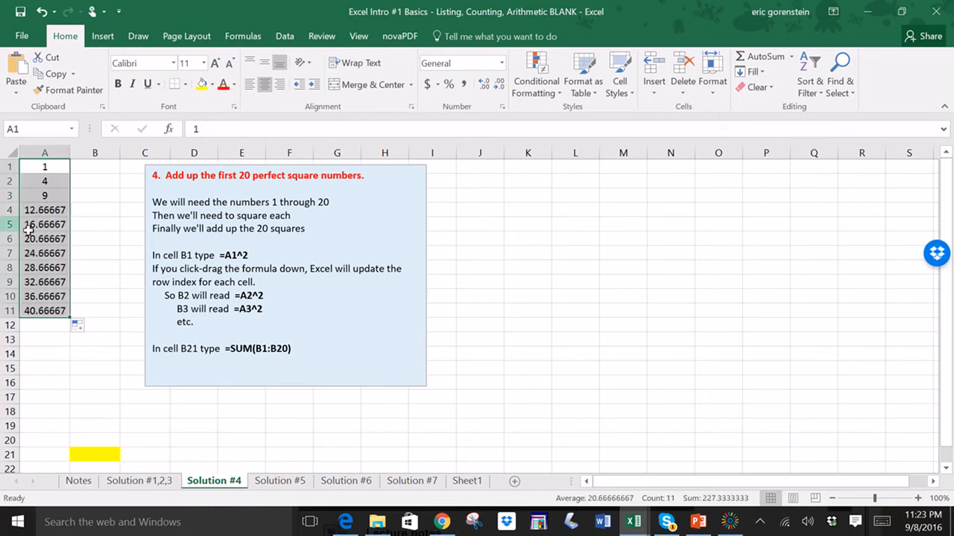
left_click(46, 215)
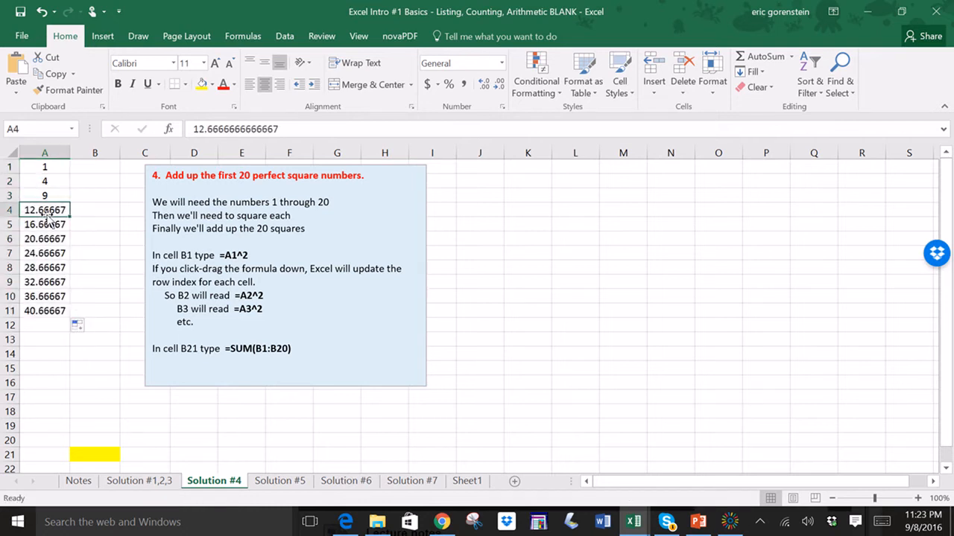
key("Delete")
left_click(46, 222)
key("Delete")
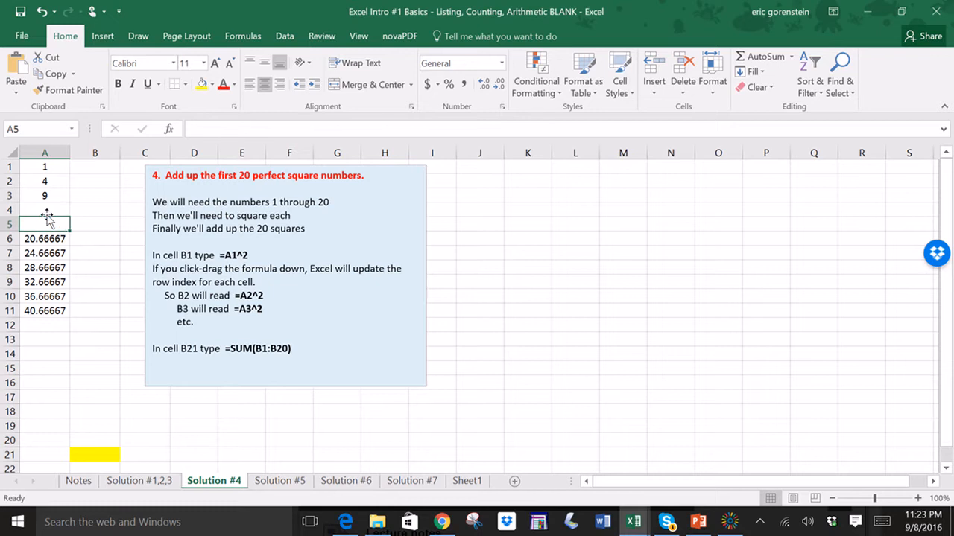
- Clear all remaining entries from cells A1 to A11
left_click_drag(47, 218, 47, 293)
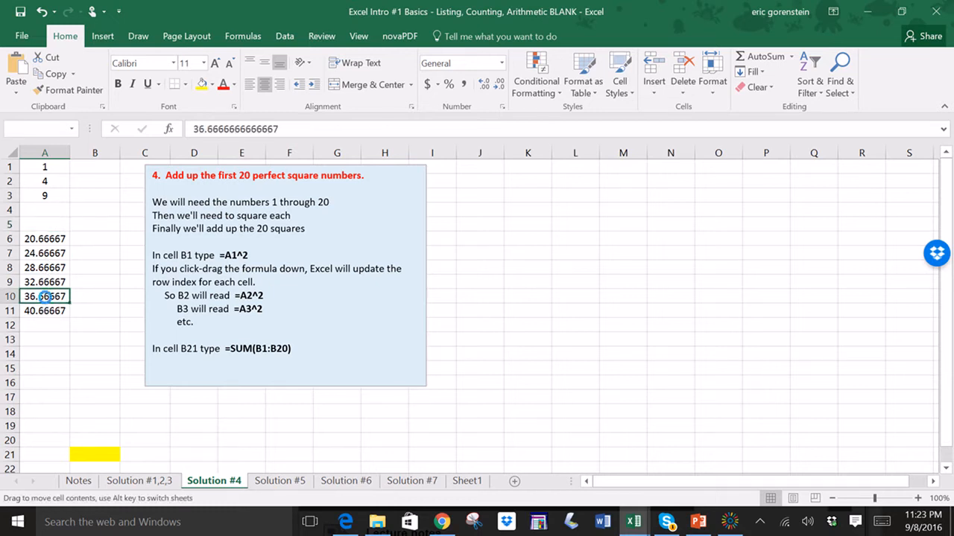
left_click(508, 302)
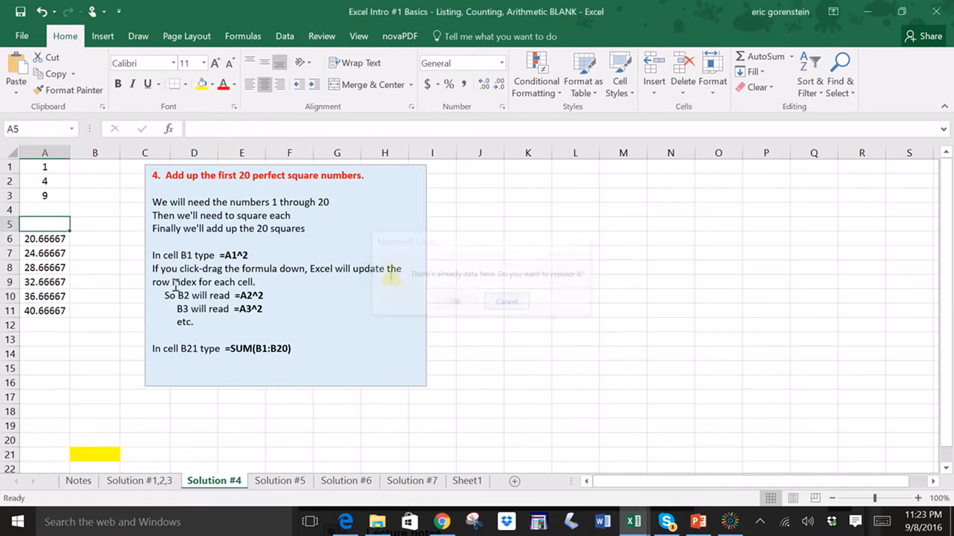
left_click(43, 308)
left_click_drag(42, 253, 43, 243)
key("Delete")
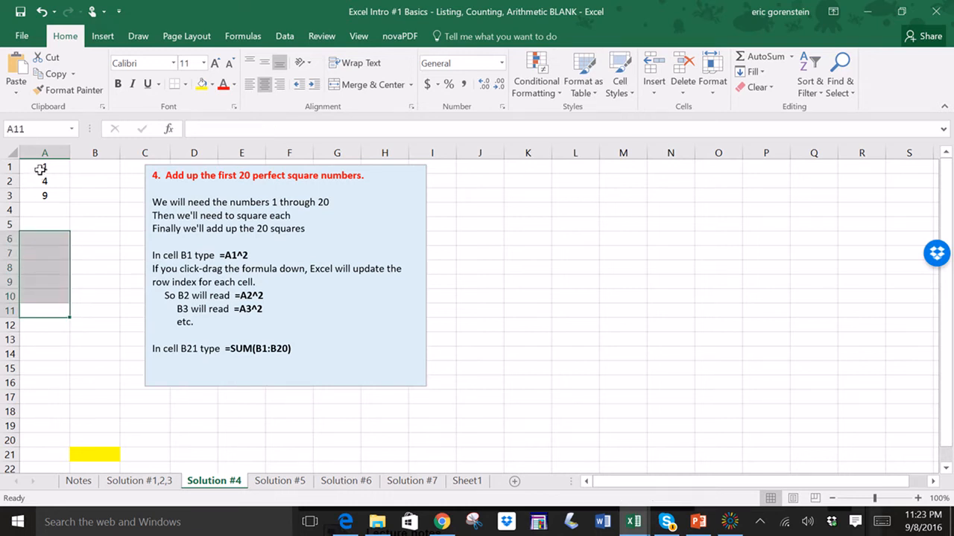
left_click_drag(43, 167, 46, 196)
key("Delete")
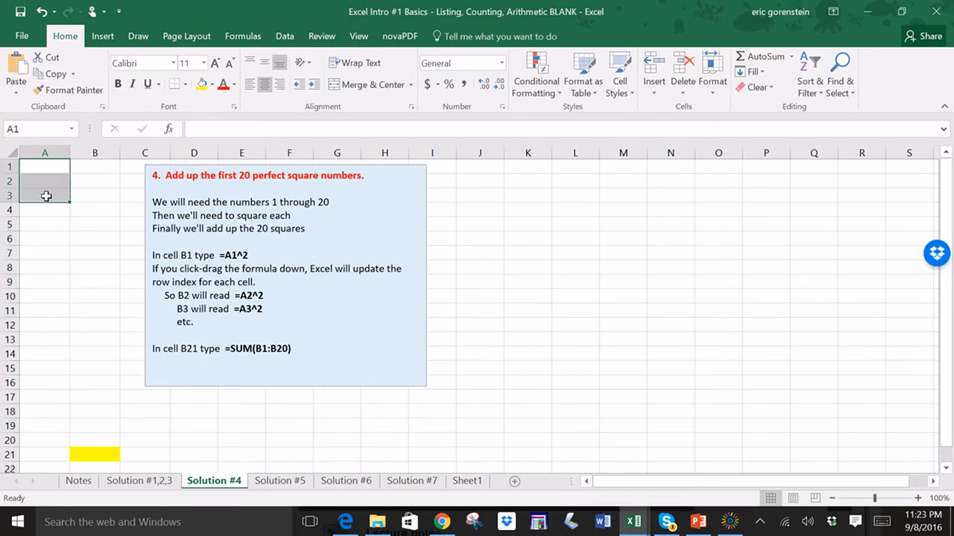
- Enter 1 in cell A1 and 2 in cell A2
left_click(81, 214)
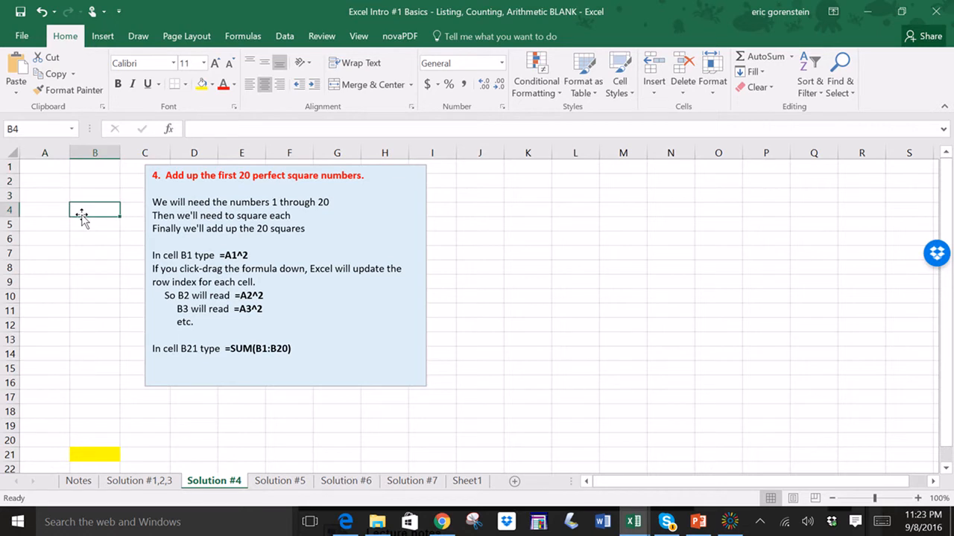
left_click(37, 168)
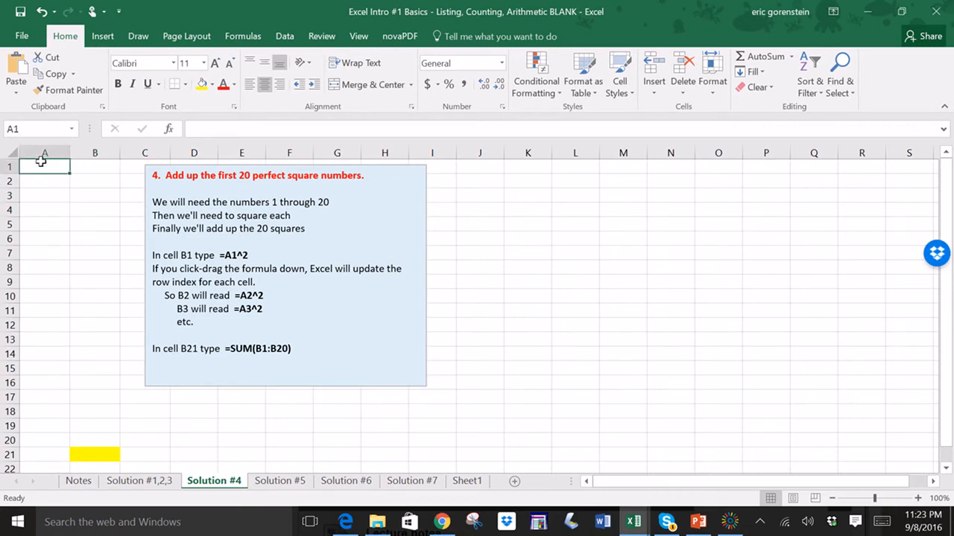
type("1")
key("Return")
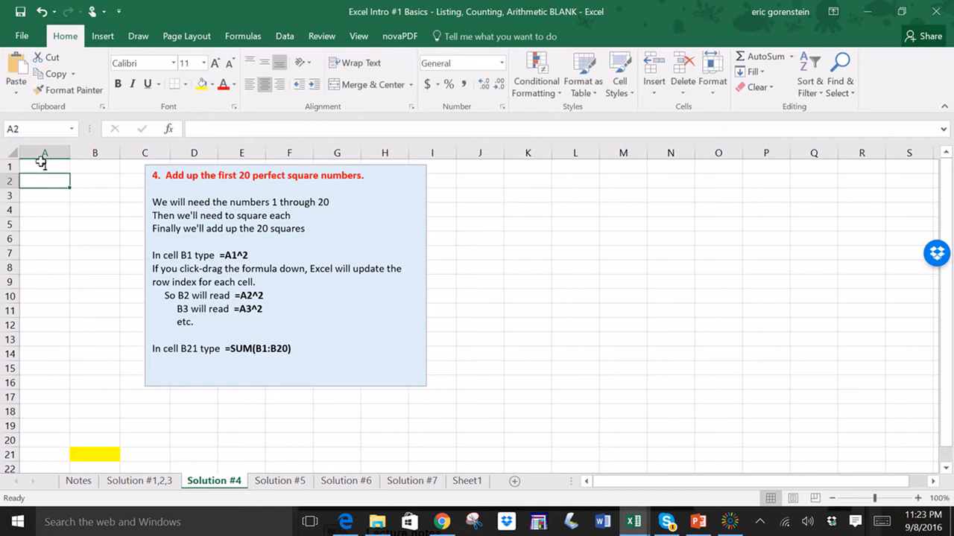
type("2")
key("Return")
- Fill the 1, 2 pattern down column A to cell A20 with the fill handle
left_click_drag(43, 164, 68, 445)
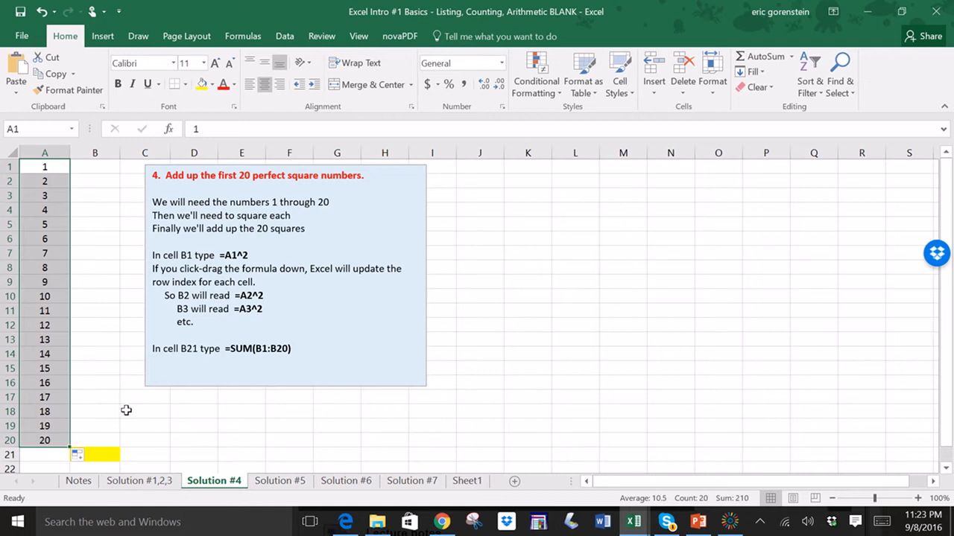
left_click(138, 437)
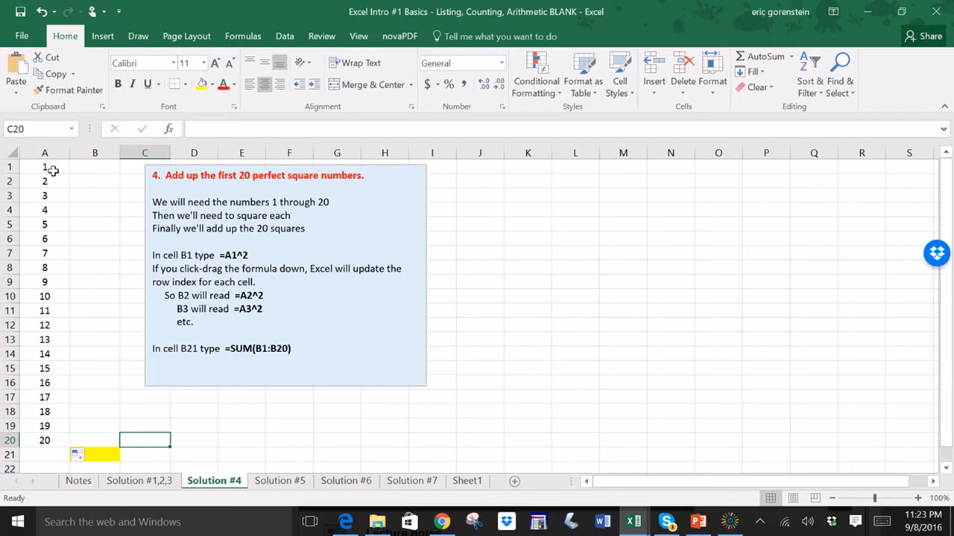
left_click(89, 170)
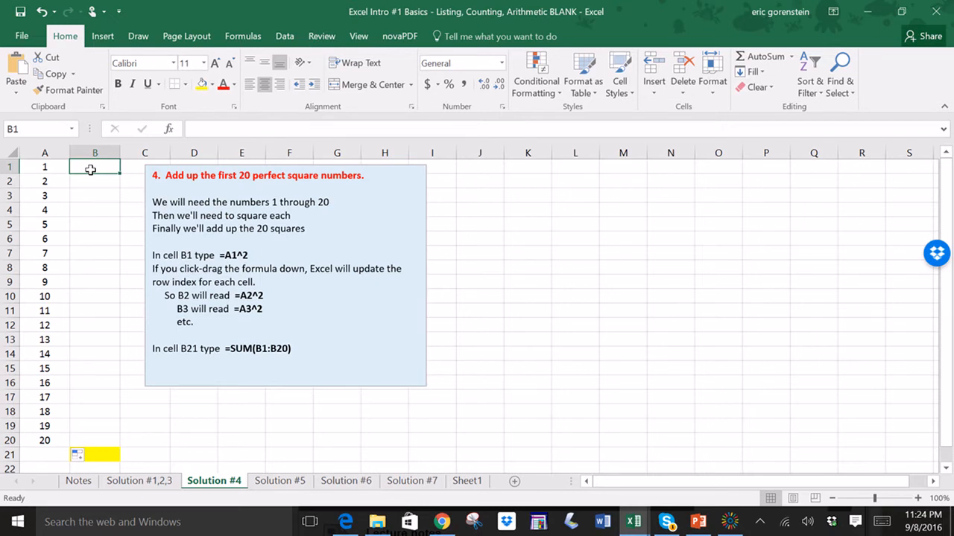
- Enter the formula =A1^2 in cell B1
type("=")
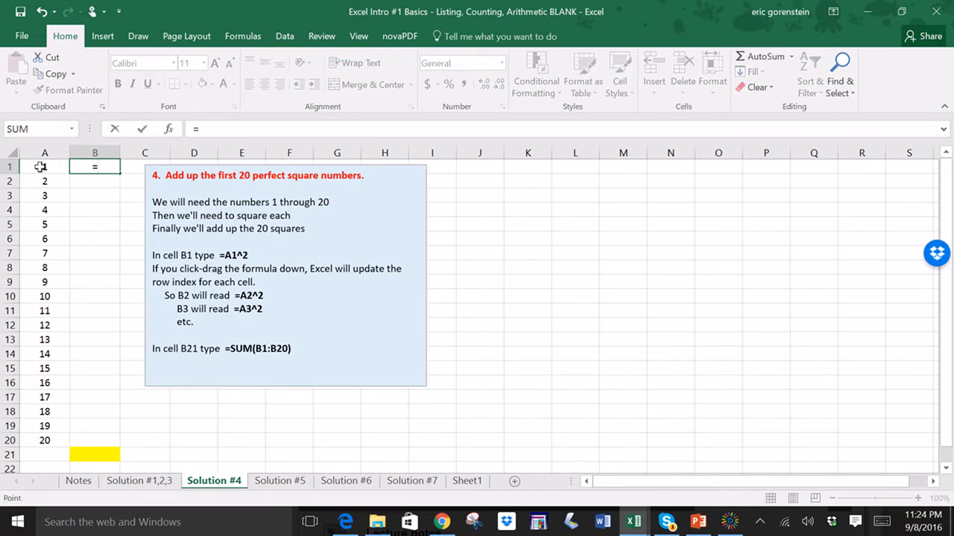
left_click(41, 166)
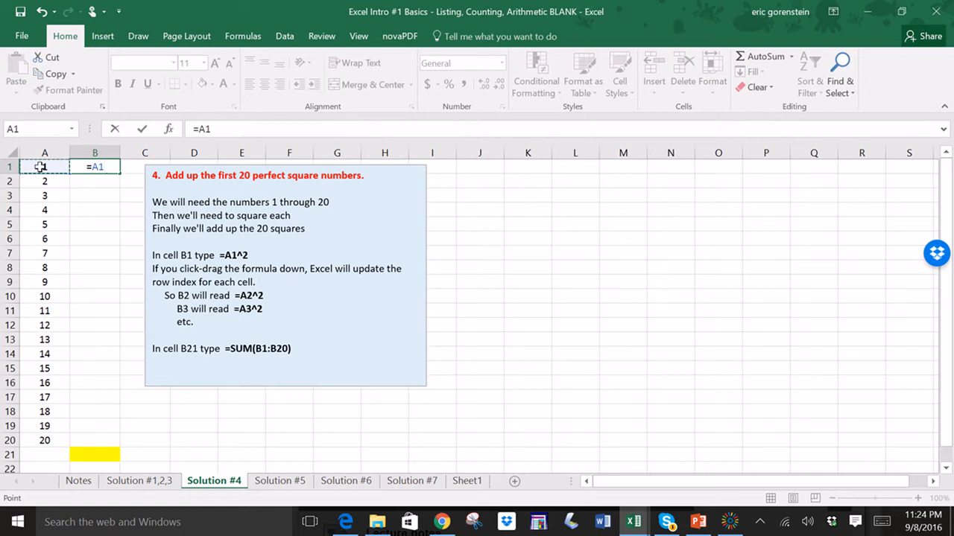
type("^2")
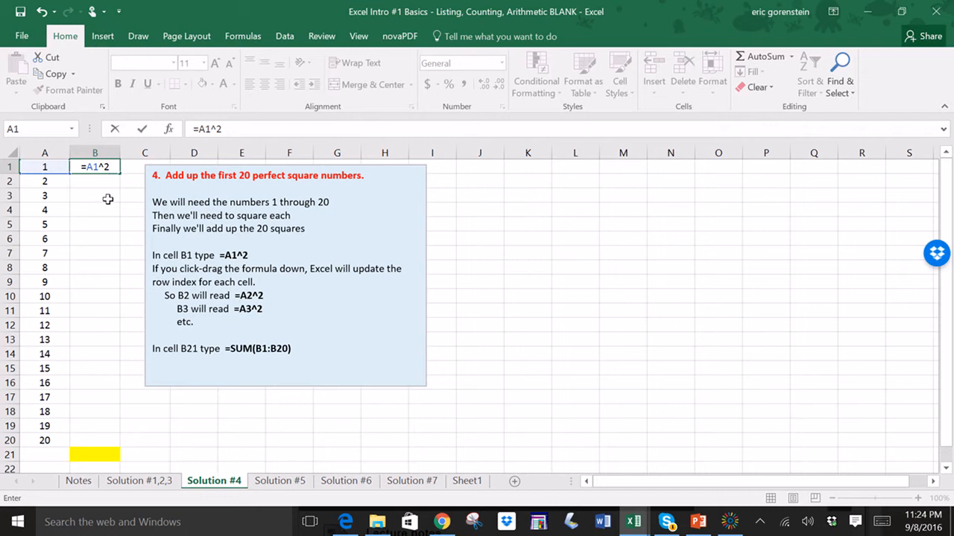
key("Return")
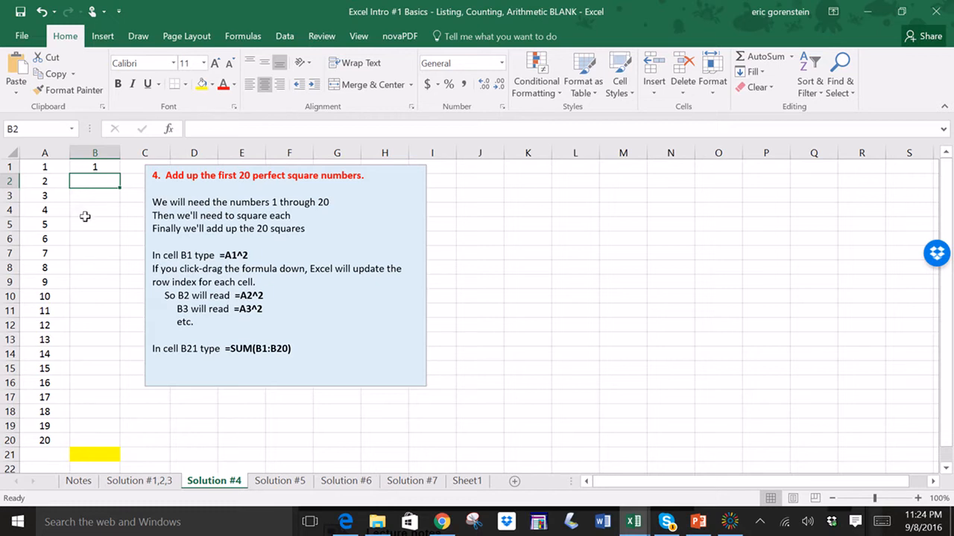
- Fill the squaring formula from B1 down to cell B3
left_click_drag(43, 172, 79, 442)
left_click(89, 167)
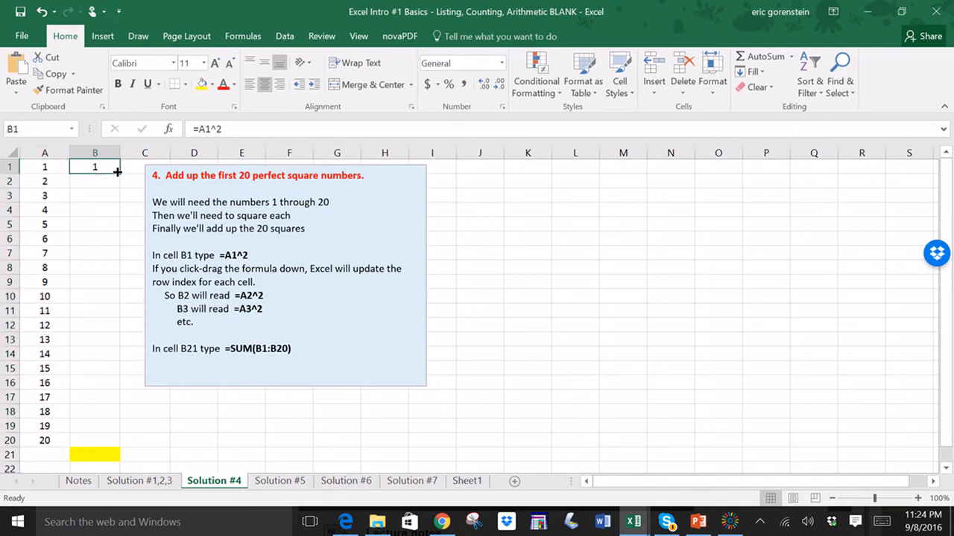
left_click_drag(117, 172, 107, 200)
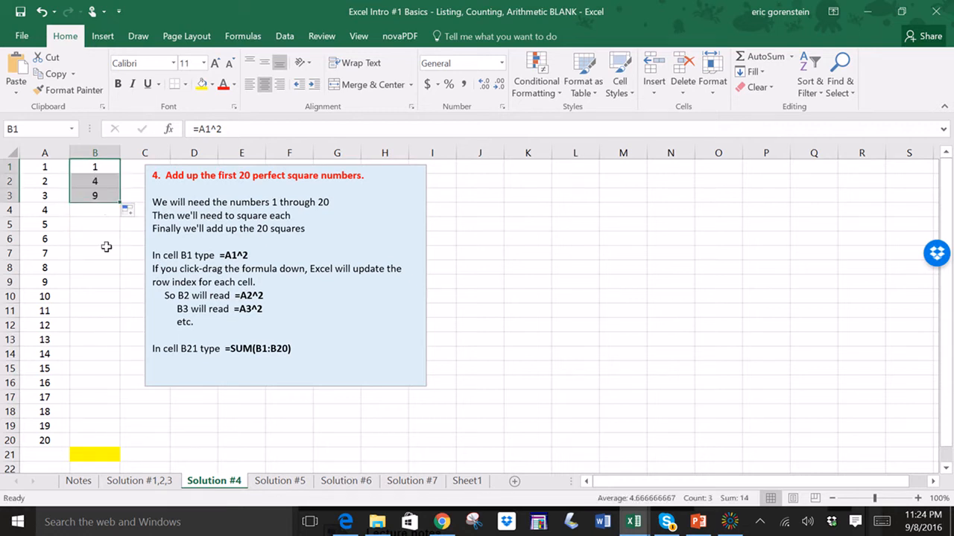
- Check the copied formulas in B2 and B3, and fill the squaring formula down column B to B20
left_click(95, 170)
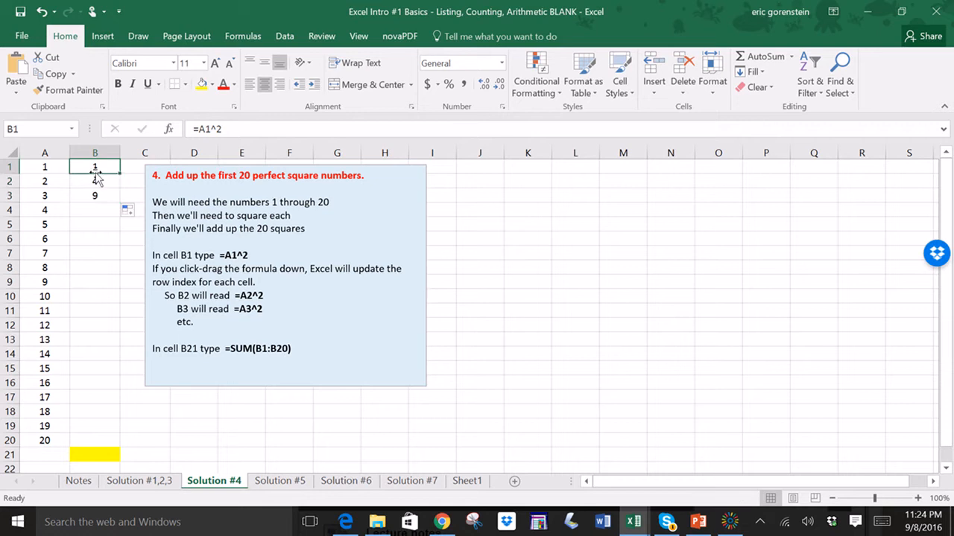
left_click(53, 166)
left_click(88, 169)
left_click(103, 191)
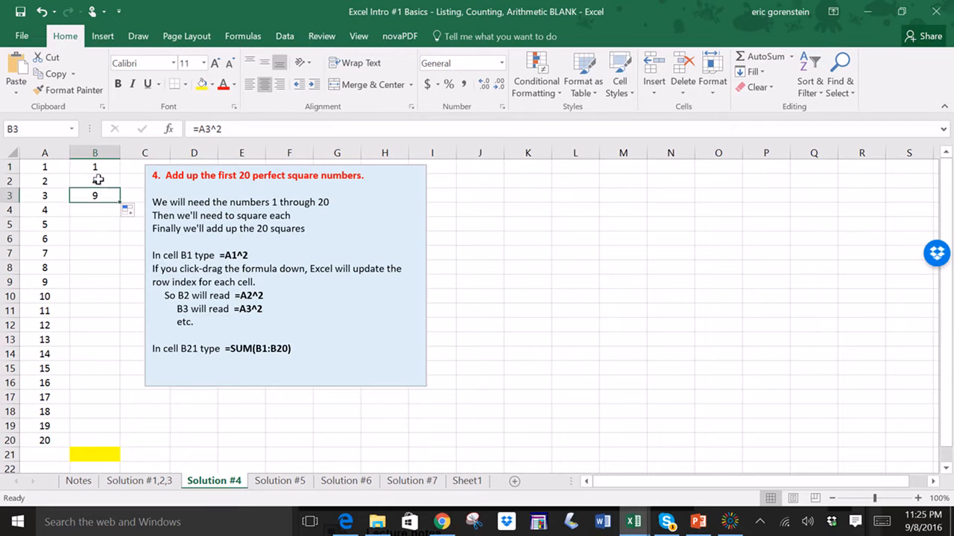
left_click(100, 180)
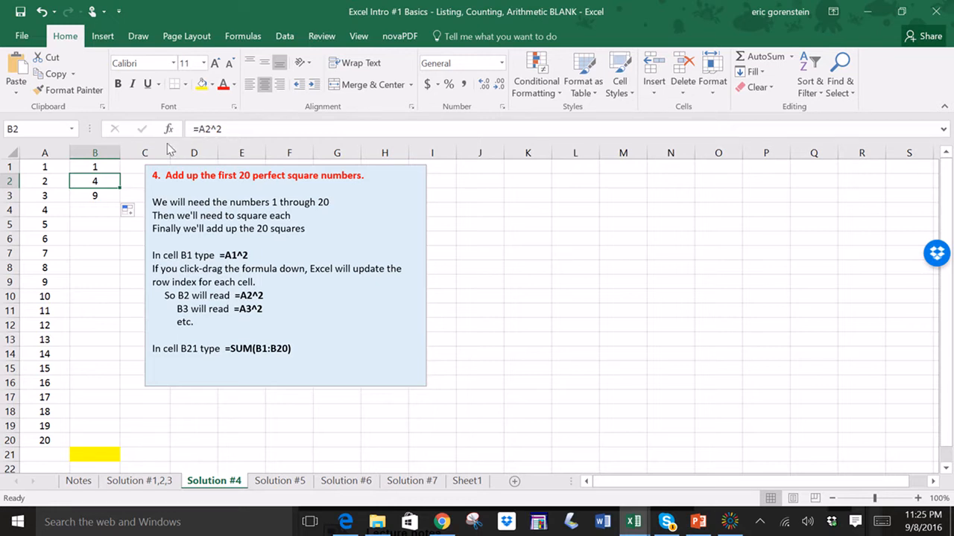
left_click(99, 196)
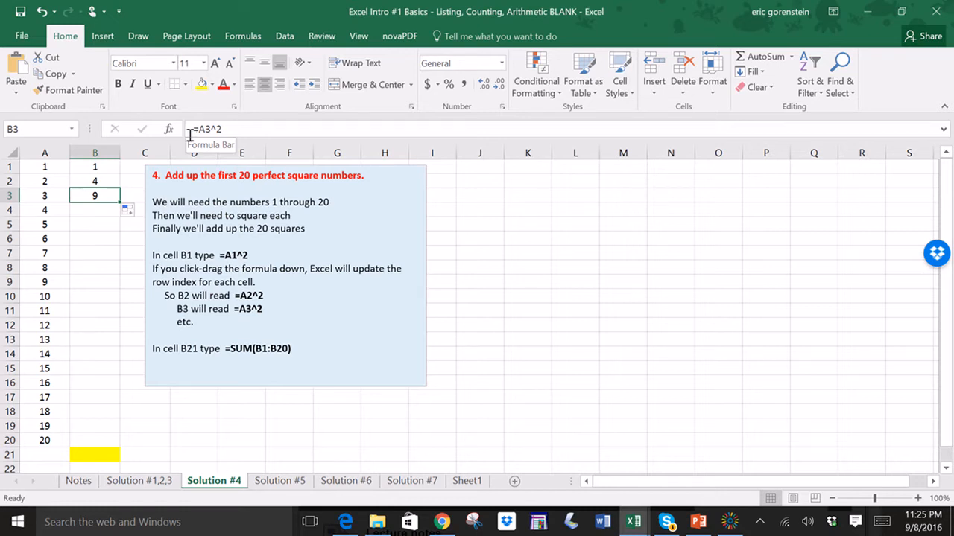
left_click_drag(117, 201, 123, 443)
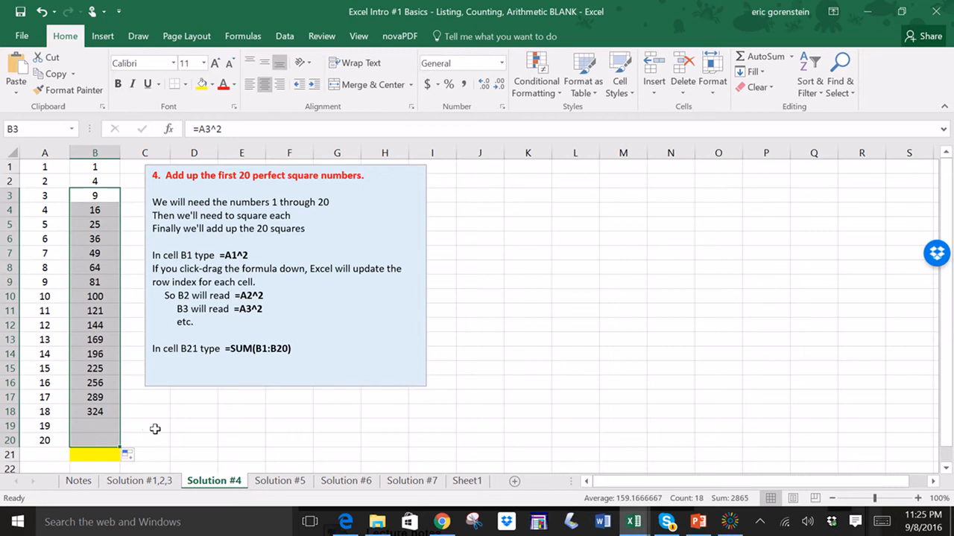
- Bold the squared values in cells B1 through B20
left_click(115, 221)
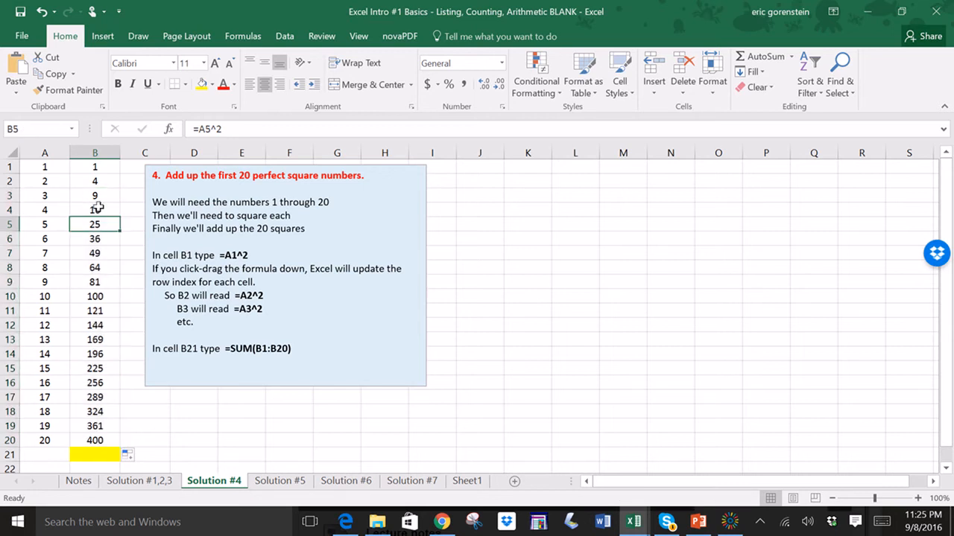
left_click(100, 208)
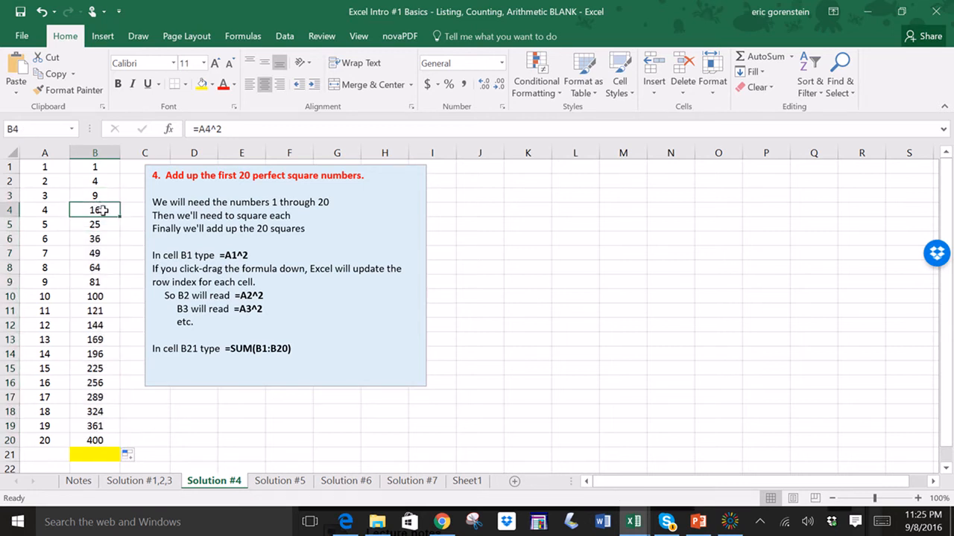
left_click(106, 224)
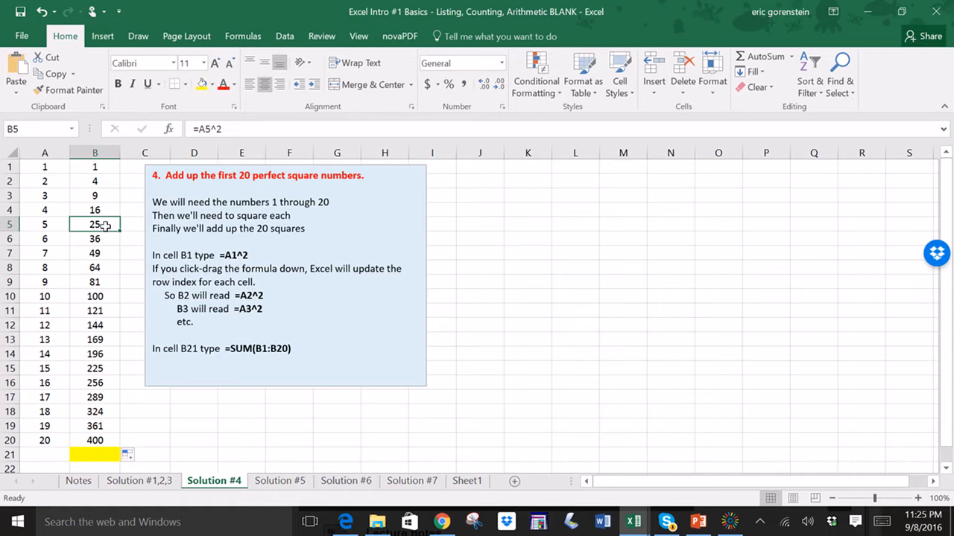
left_click(128, 255)
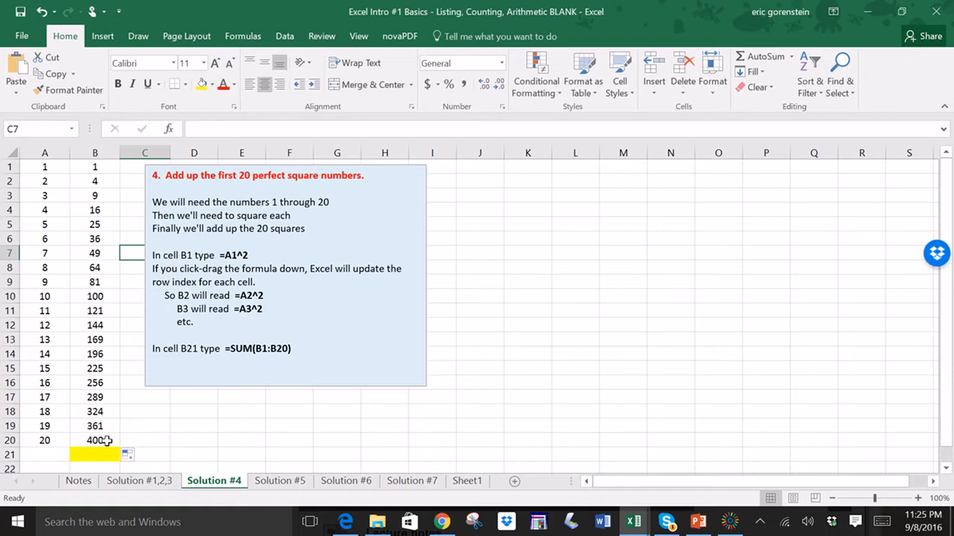
left_click_drag(164, 175, 234, 181)
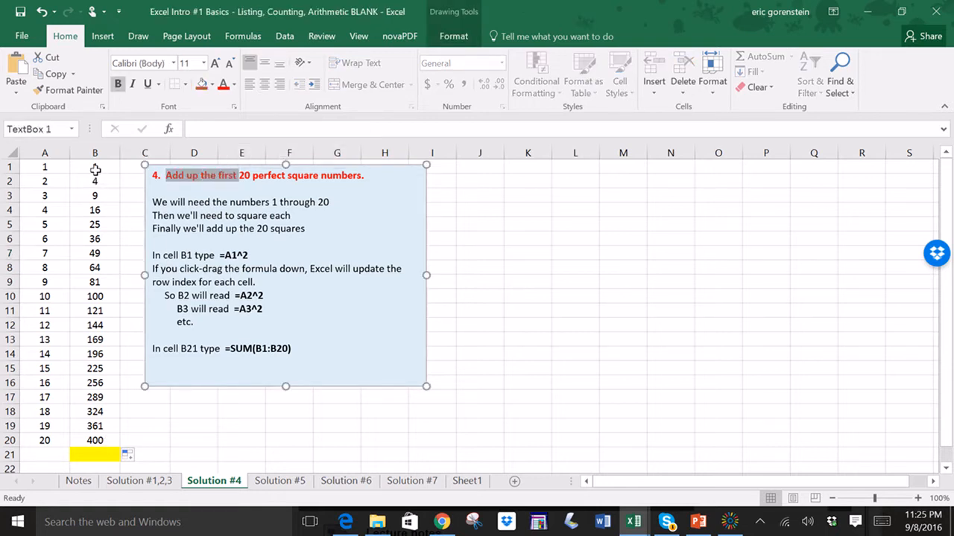
mouse_move(95, 170)
left_mouse_down()
mouse_move(104, 469)
mouse_move(107, 444)
left_mouse_up()
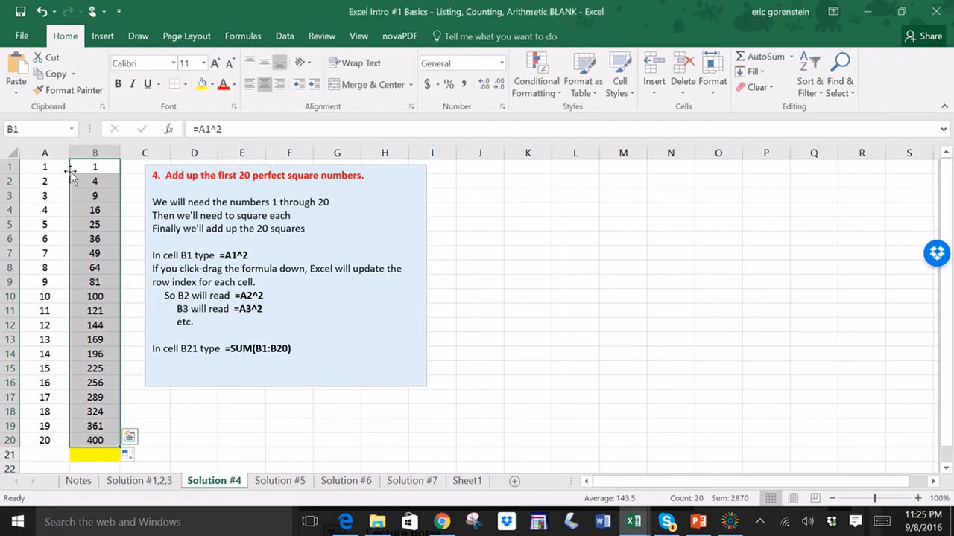
left_click(118, 84)
left_click(134, 295)
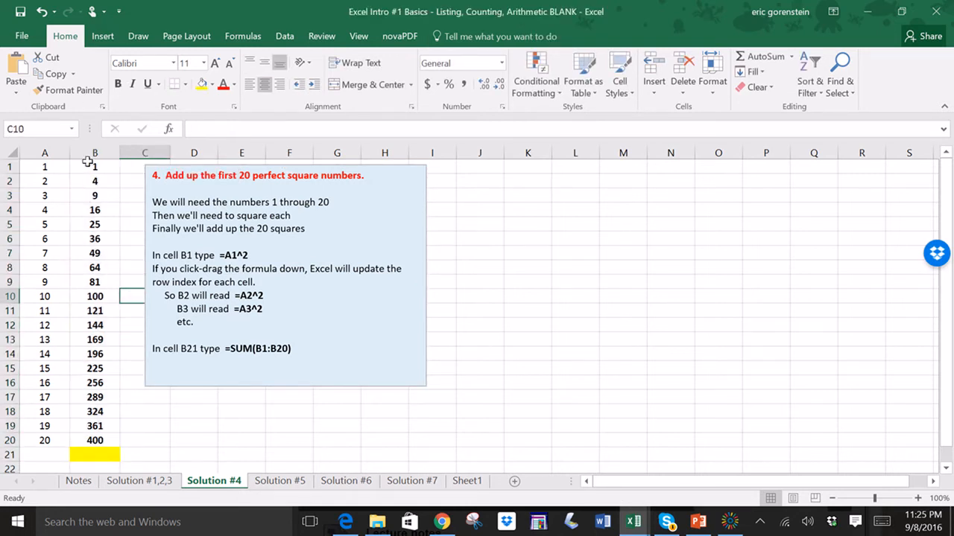
- Enter the formula =SUM(B1:B20) in cell B21
left_click(95, 452)
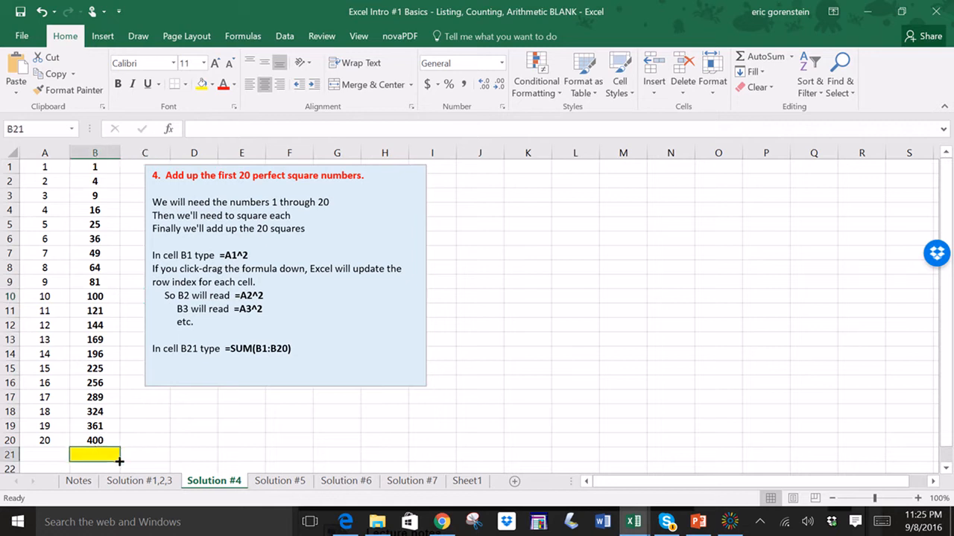
type("=sum(")
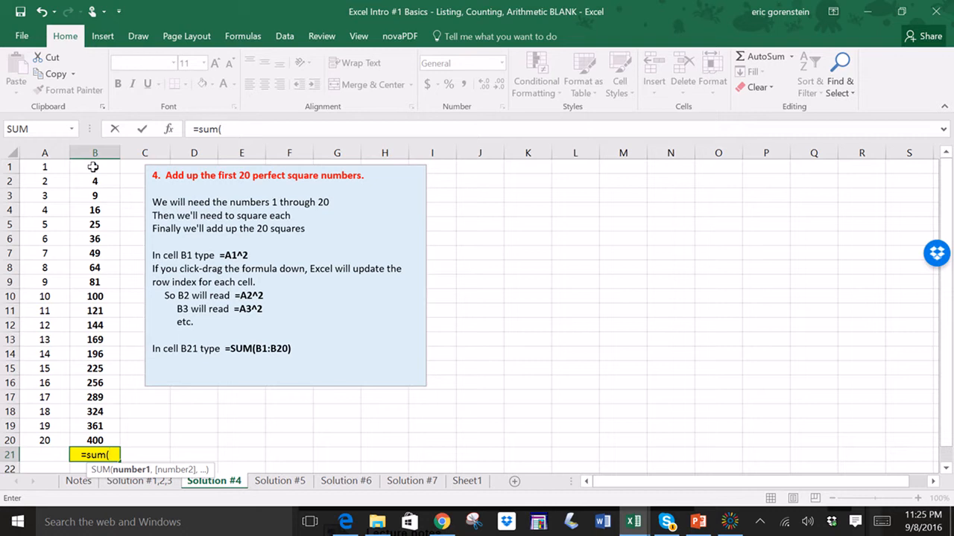
left_click_drag(93, 168, 104, 445)
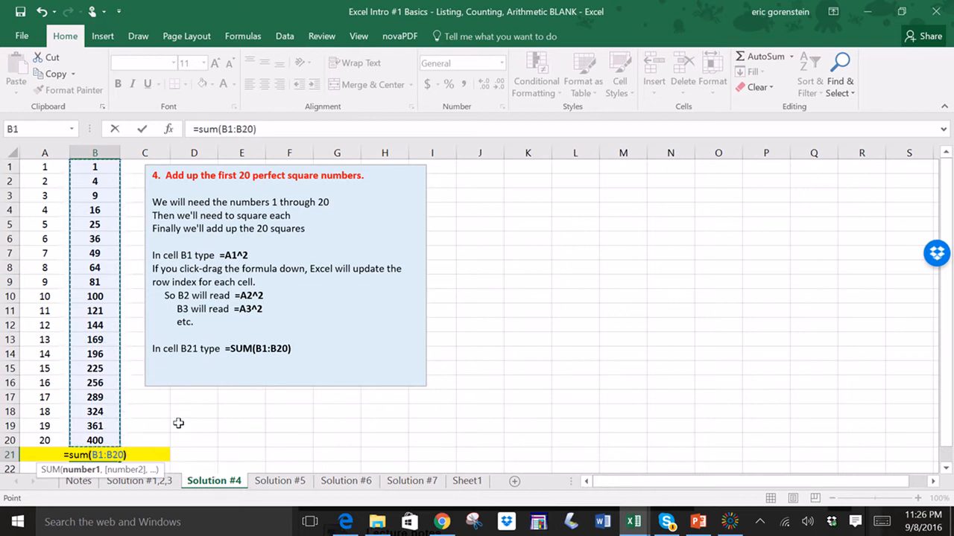
key("Return")
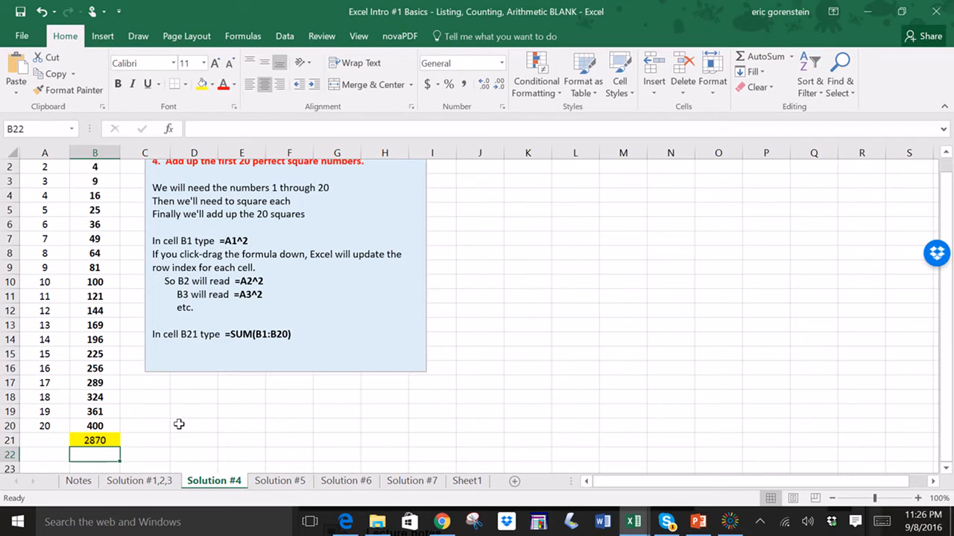
- Switch to the Solution #5 sheet and enter 1, 3 and 5 in cells A1 to A3
left_click(277, 482)
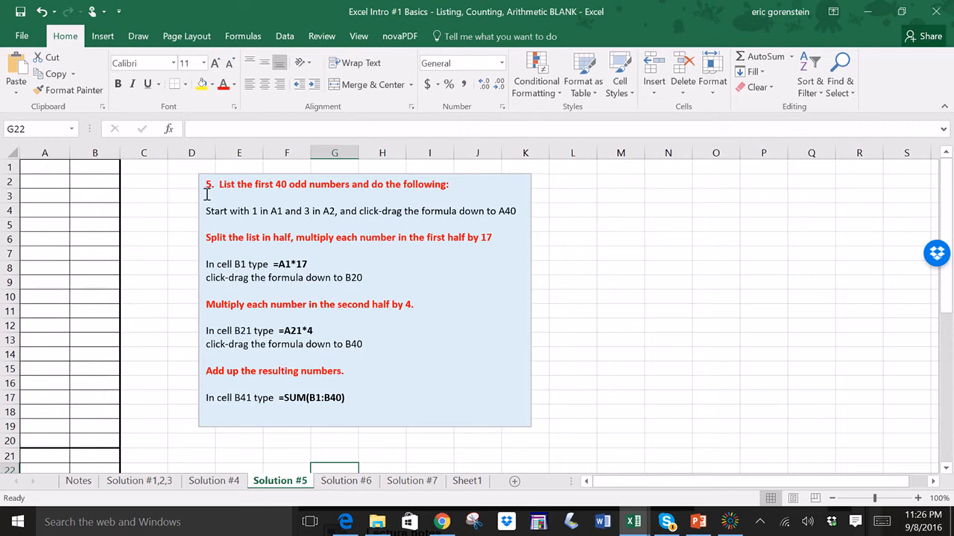
left_click_drag(222, 186, 445, 184)
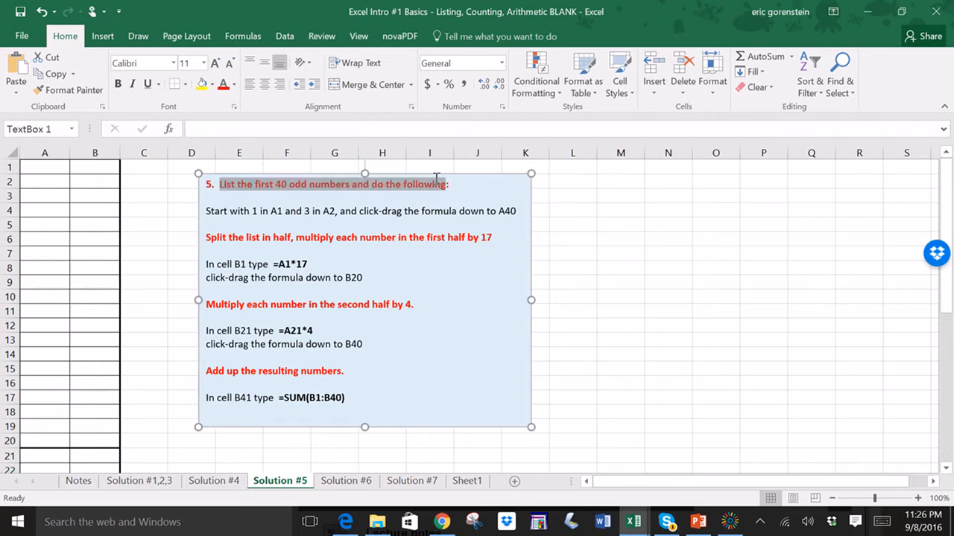
left_click(66, 173)
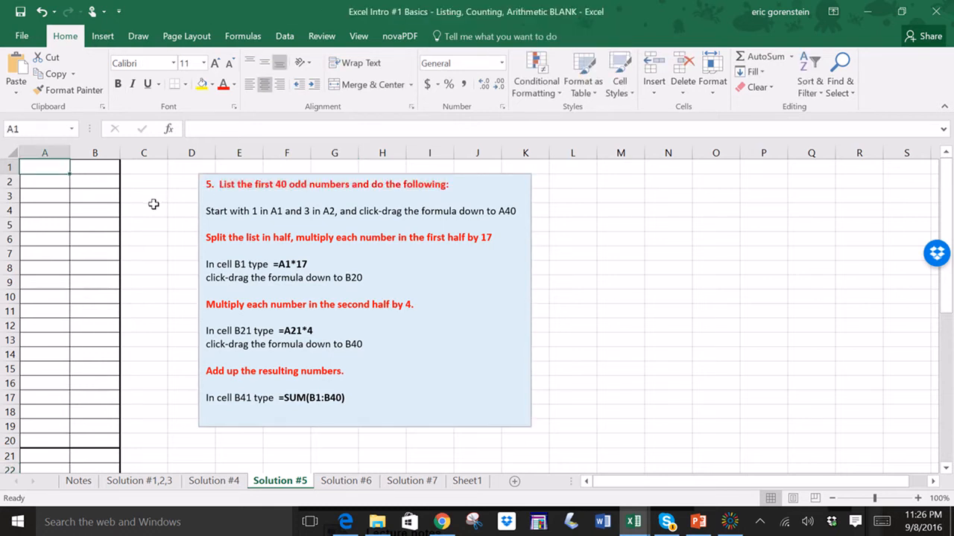
type("1")
key("Return")
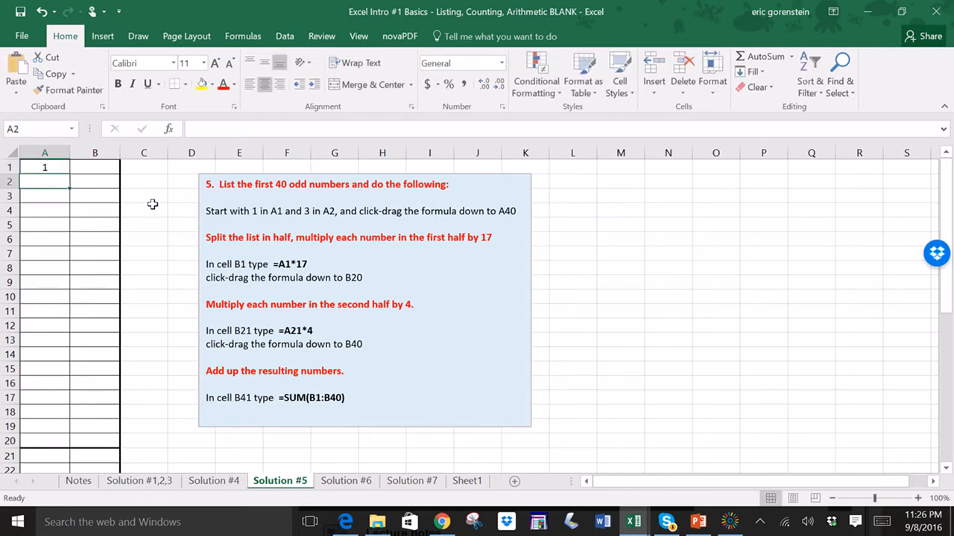
type("3")
key("Return")
type("5")
key("Return")
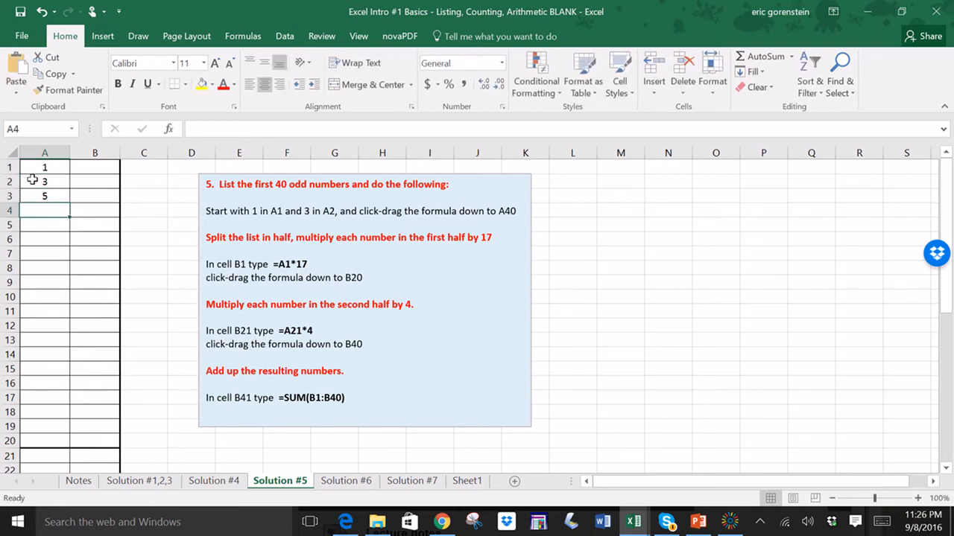
- Fill the odd-number pattern down column A to cell A40
left_click_drag(32, 170, 64, 436)
left_click(83, 368)
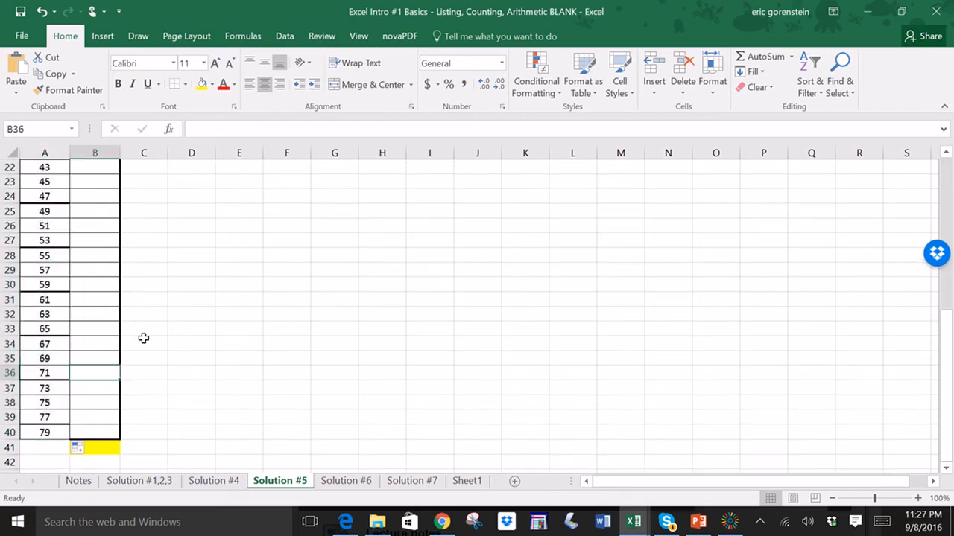
scroll(143, 337, "up", 5)
scroll(143, 338, "up", 2)
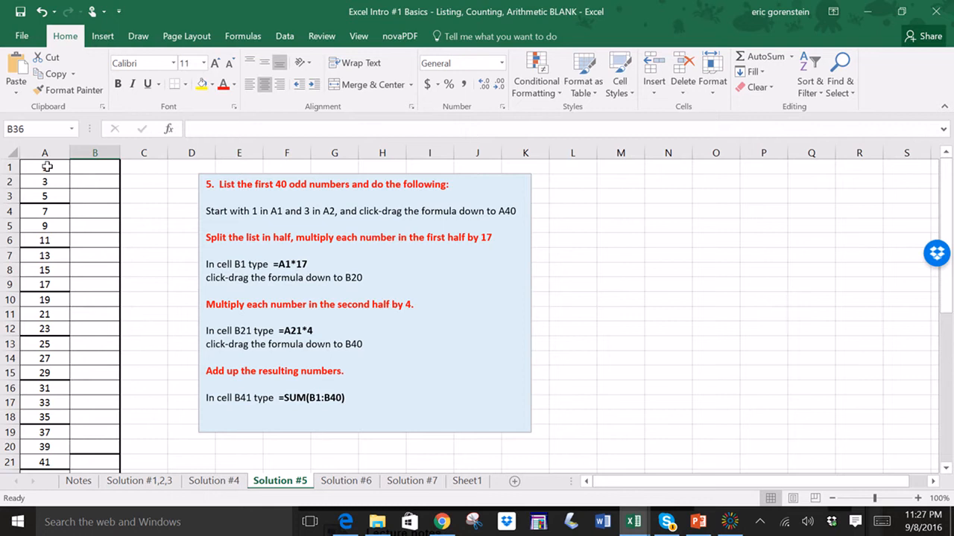
- Shade cells A1 to A20 yellow and cells A21 to A40 light green
left_click_drag(46, 167, 45, 450)
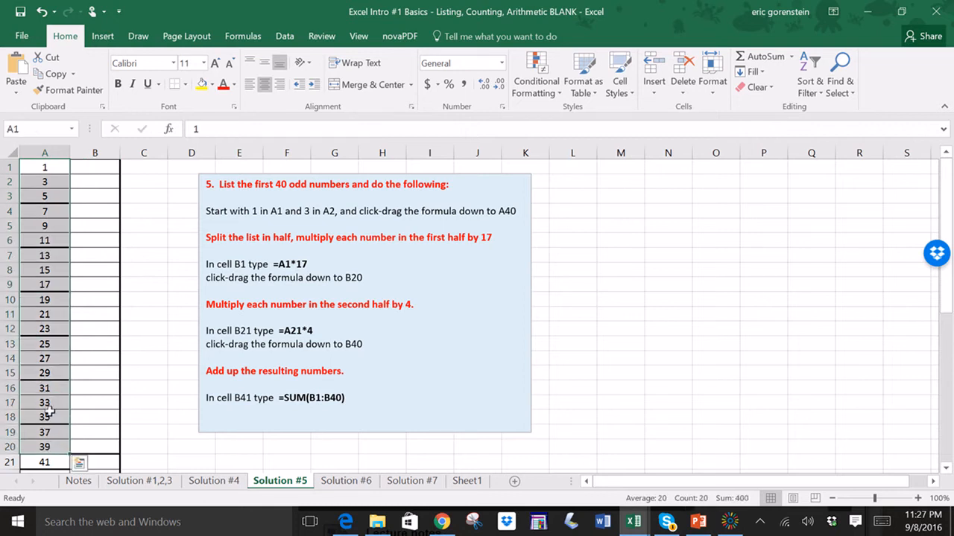
left_click(201, 84)
scroll(86, 255, "down", 5)
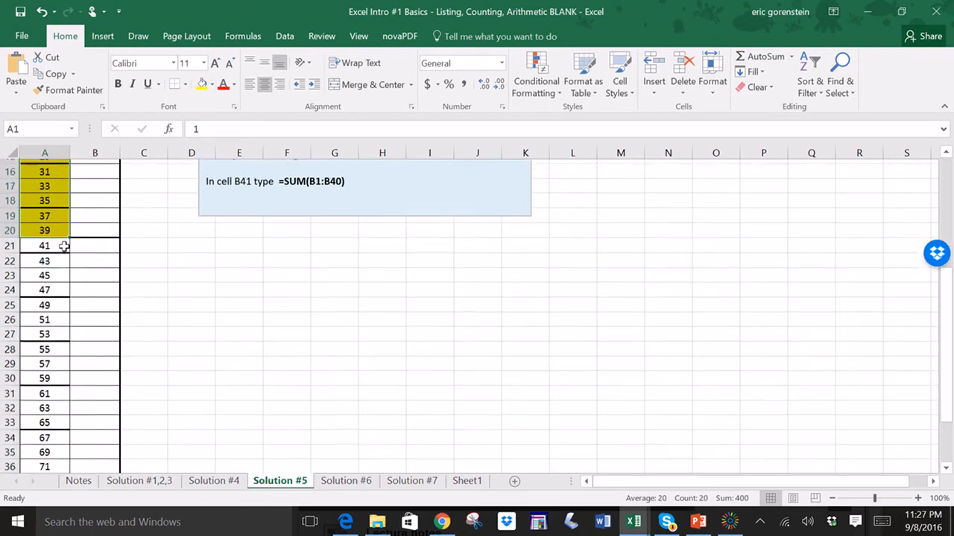
left_click_drag(60, 242, 43, 445)
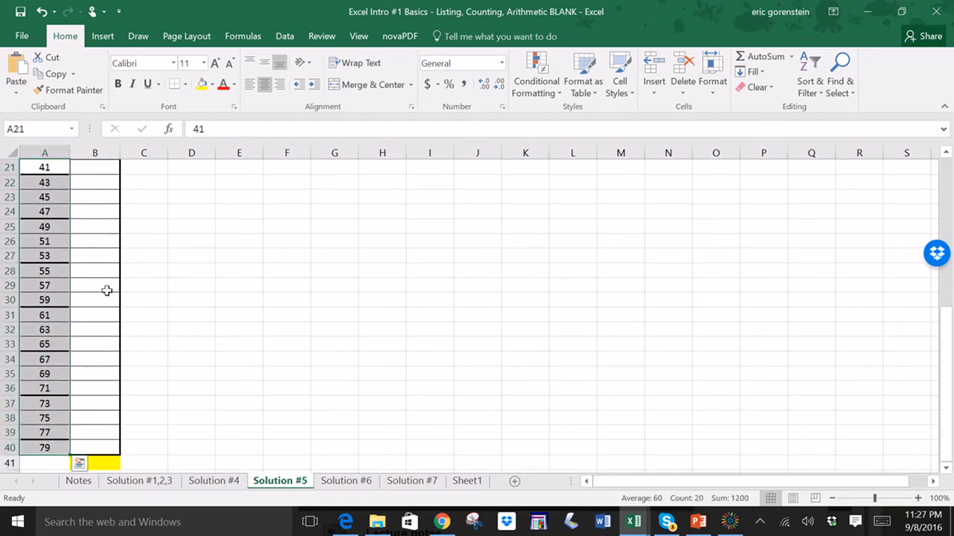
left_click(212, 86)
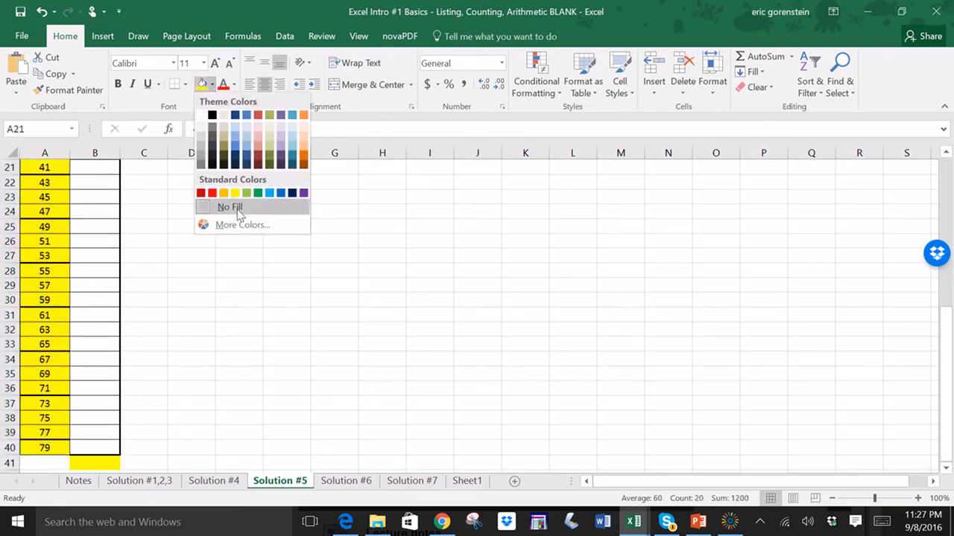
left_click(248, 193)
left_click(139, 257)
scroll(143, 263, "up", 7)
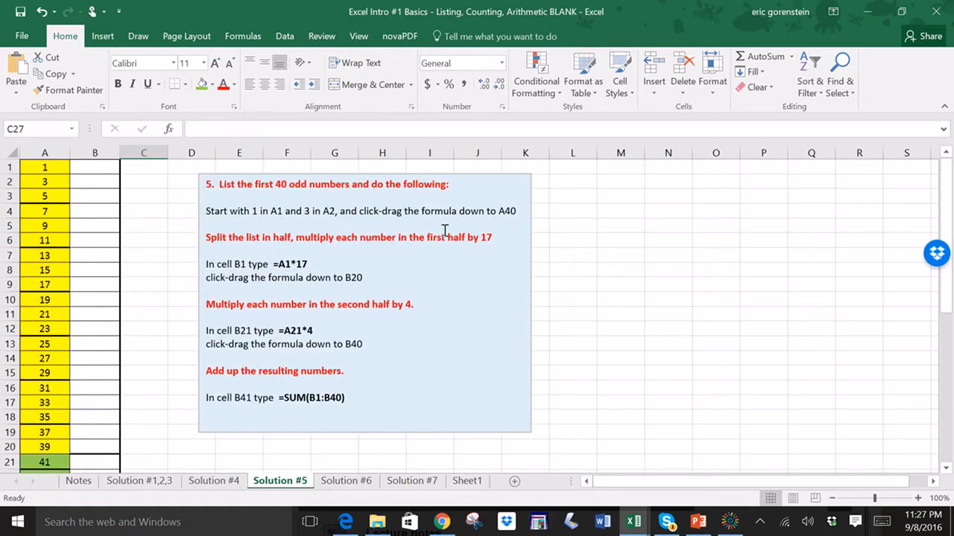
left_click_drag(465, 237, 493, 238)
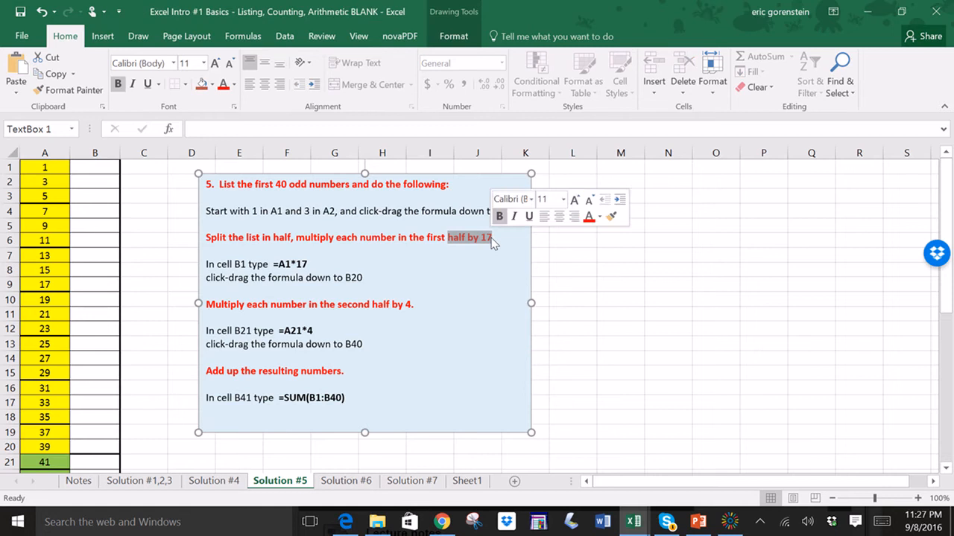
- Enter the formula =A1*4 in cell B1
left_click_drag(378, 308, 414, 306)
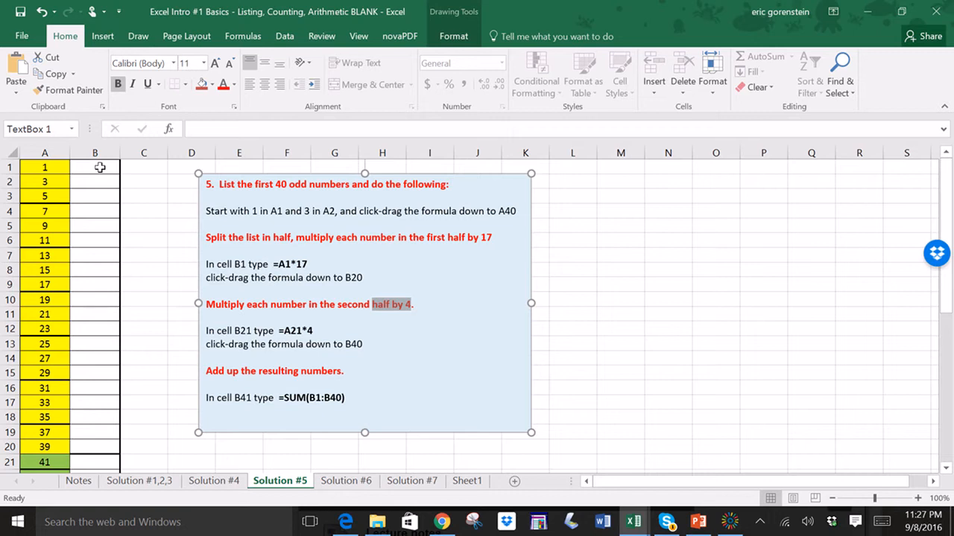
left_click(105, 167)
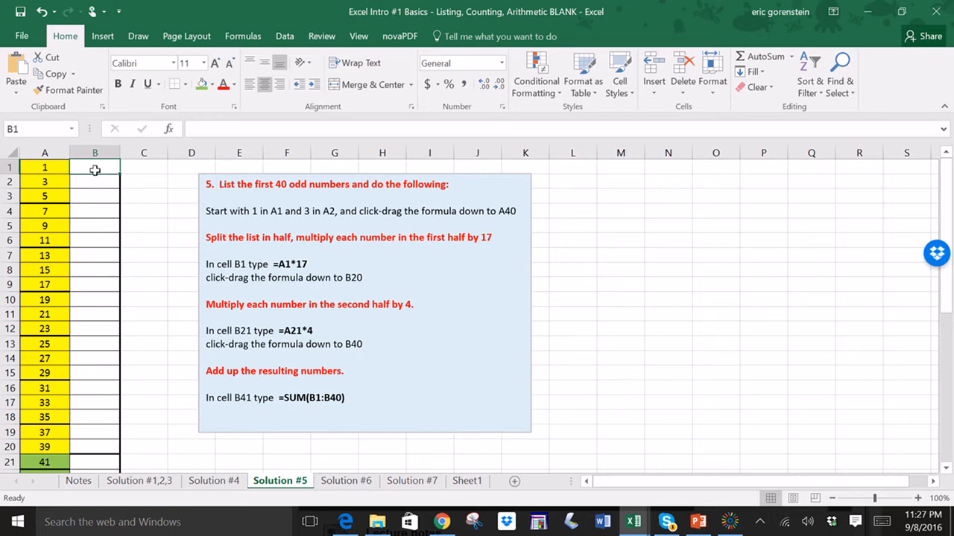
type("=")
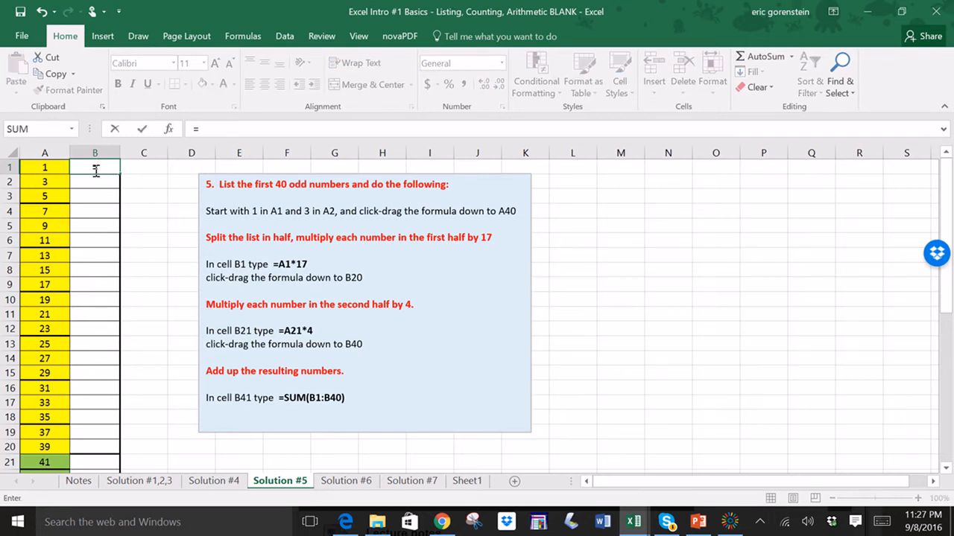
left_click(54, 168)
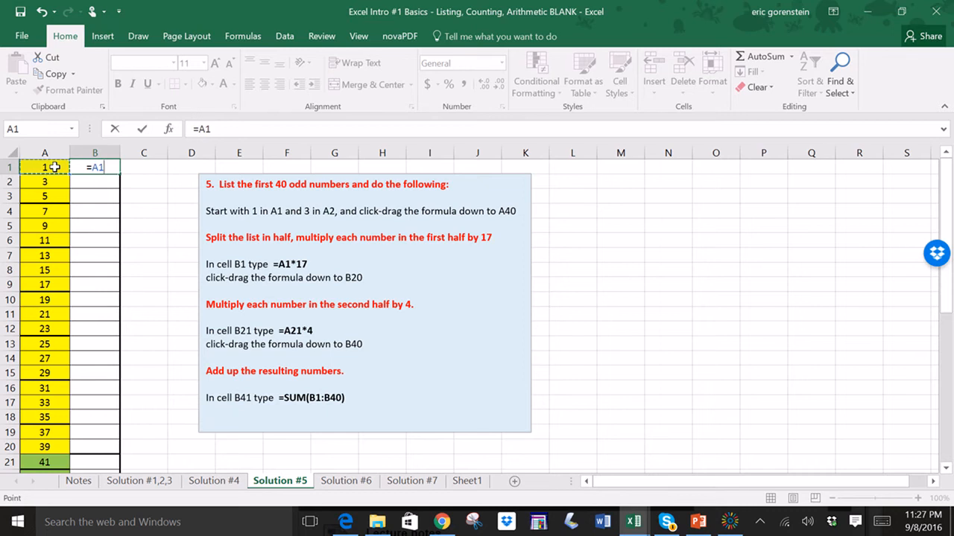
type("*4")
key("Return")
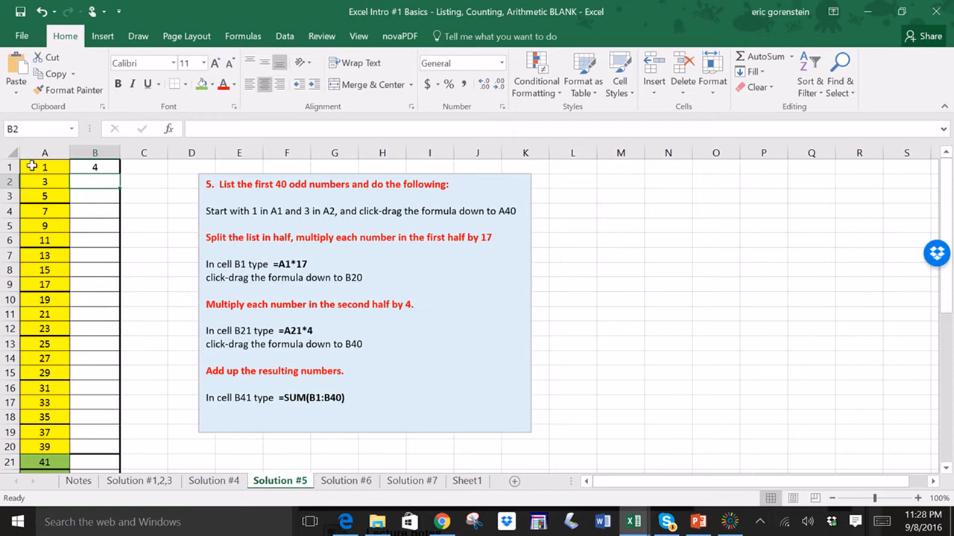
- Fill the B1 formula down column B to cell B20
left_click(116, 166)
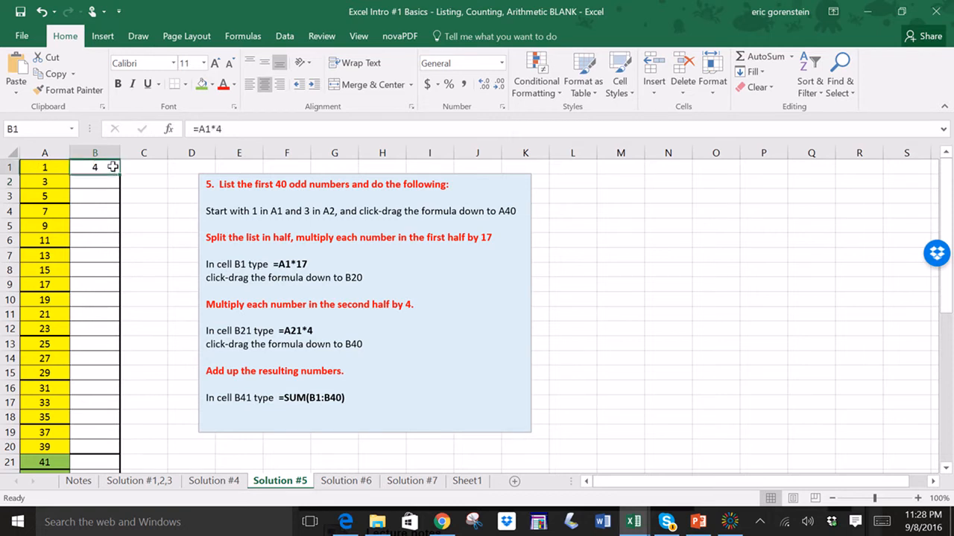
left_click_drag(119, 175, 114, 201)
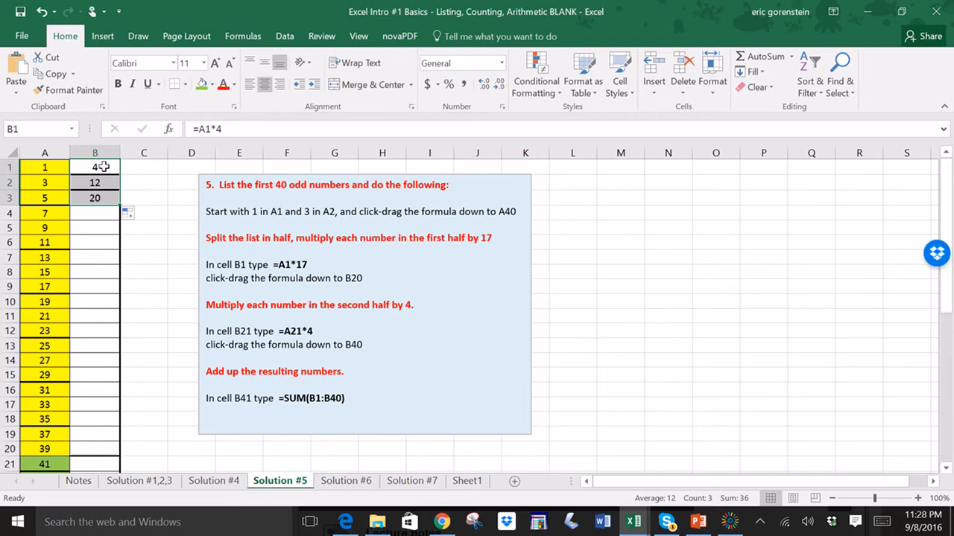
left_click(103, 166)
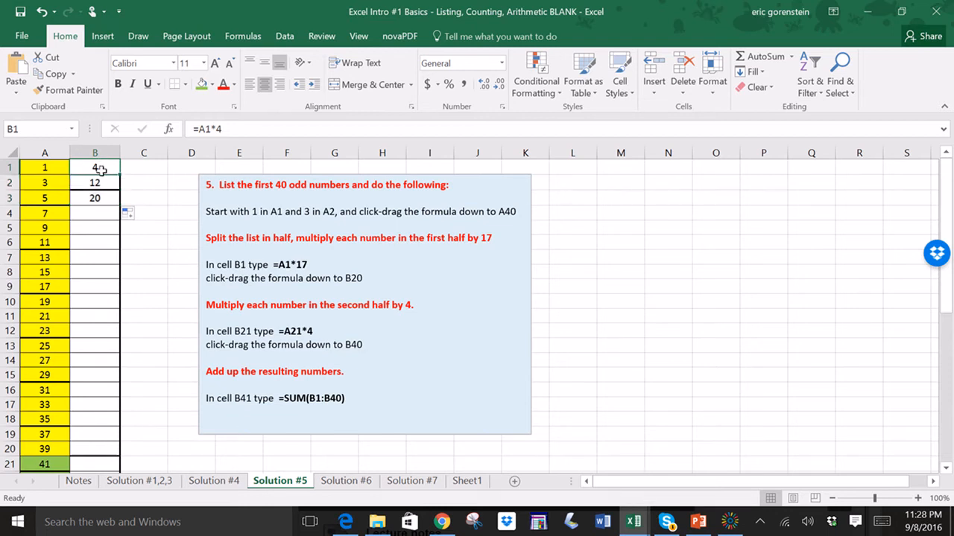
left_click(237, 124)
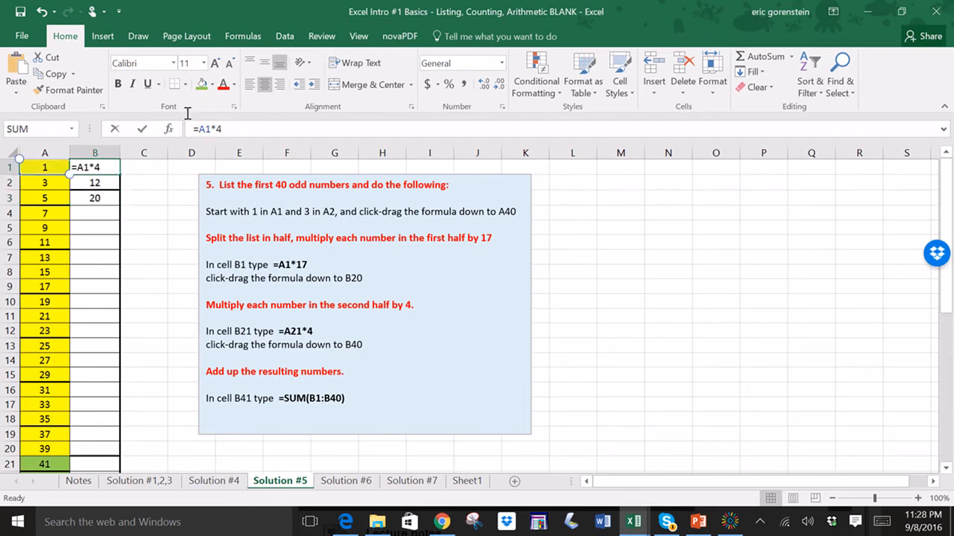
left_click(187, 128)
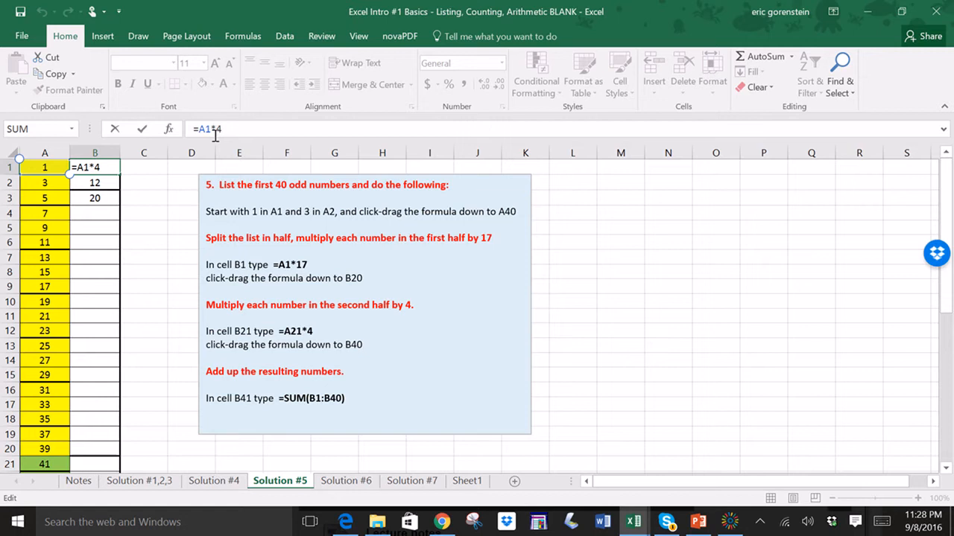
left_click_drag(227, 131, 191, 127)
key("Return")
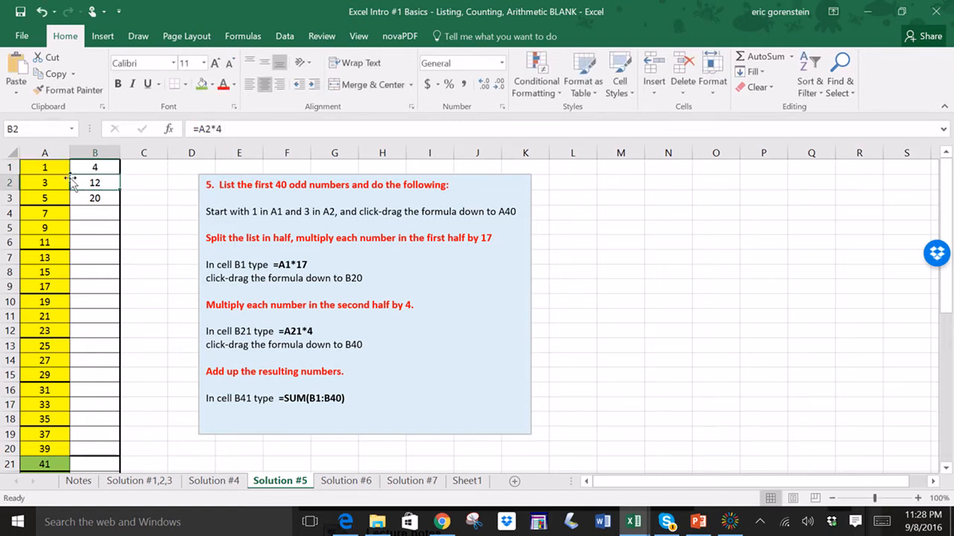
left_click(90, 167)
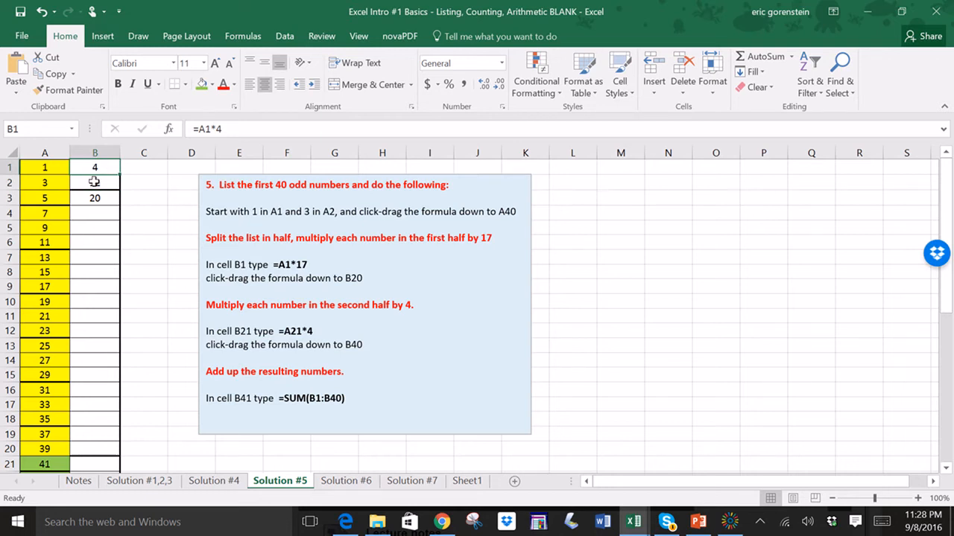
left_click(94, 182)
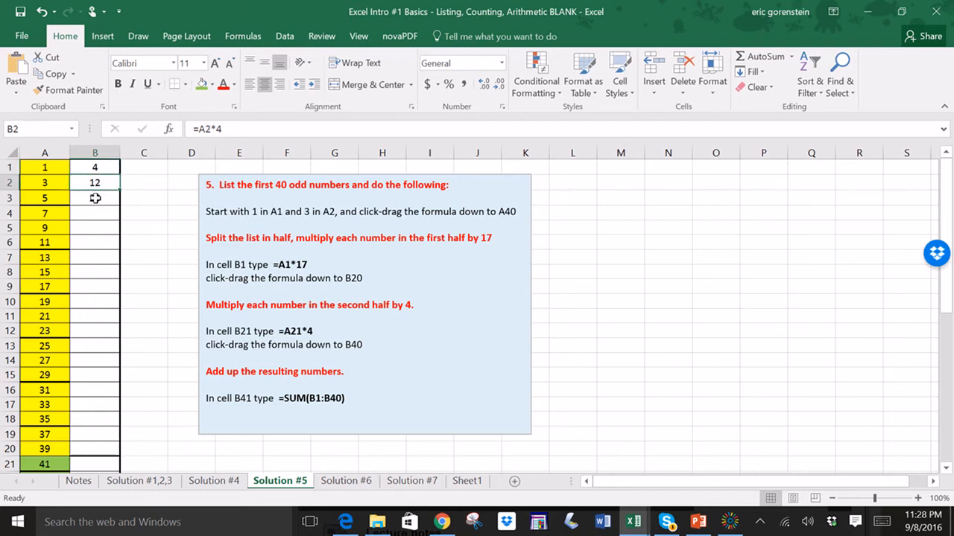
left_click(95, 197)
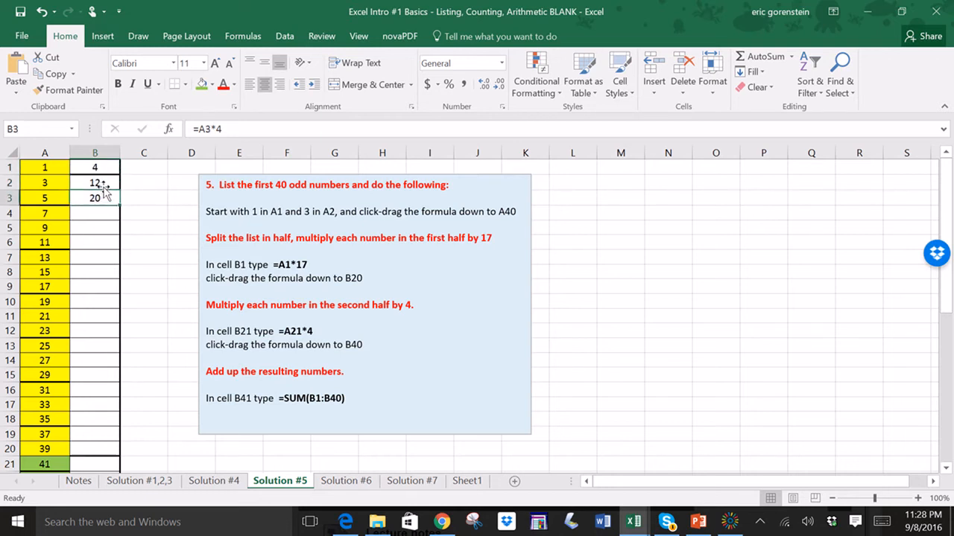
left_click_drag(119, 207, 108, 452)
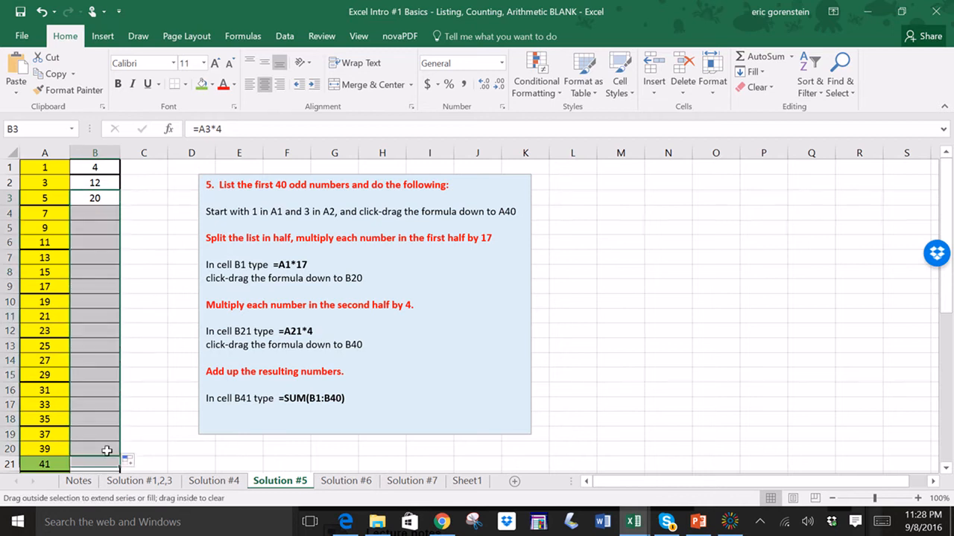
- Change cell B1's formula to =A1*17
left_click(160, 265)
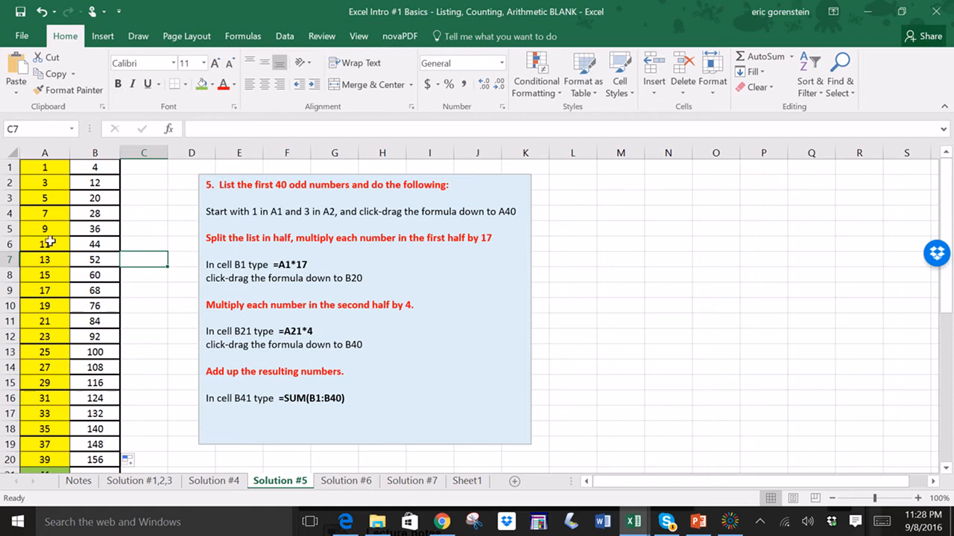
scroll(143, 368, "down", 2)
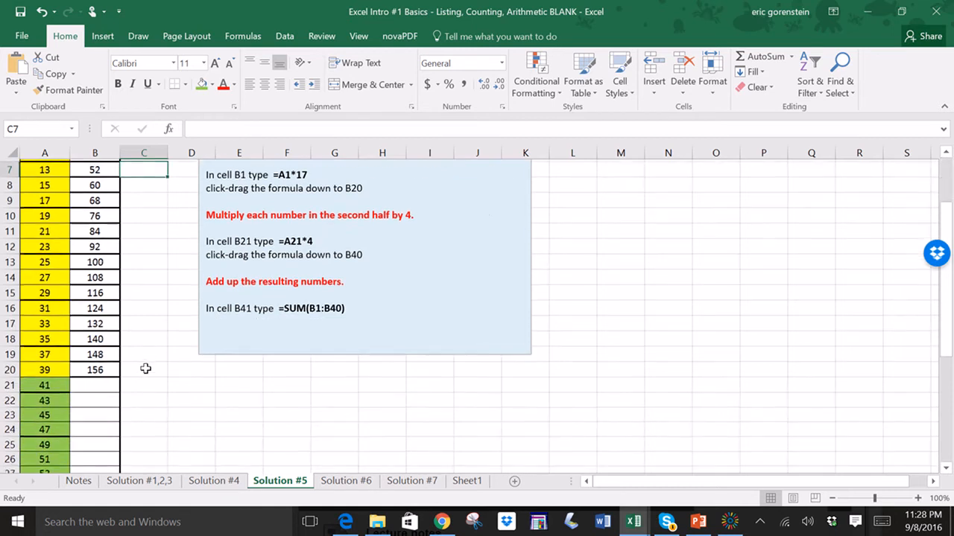
scroll(112, 365, "down", 1)
scroll(247, 302, "up", 3)
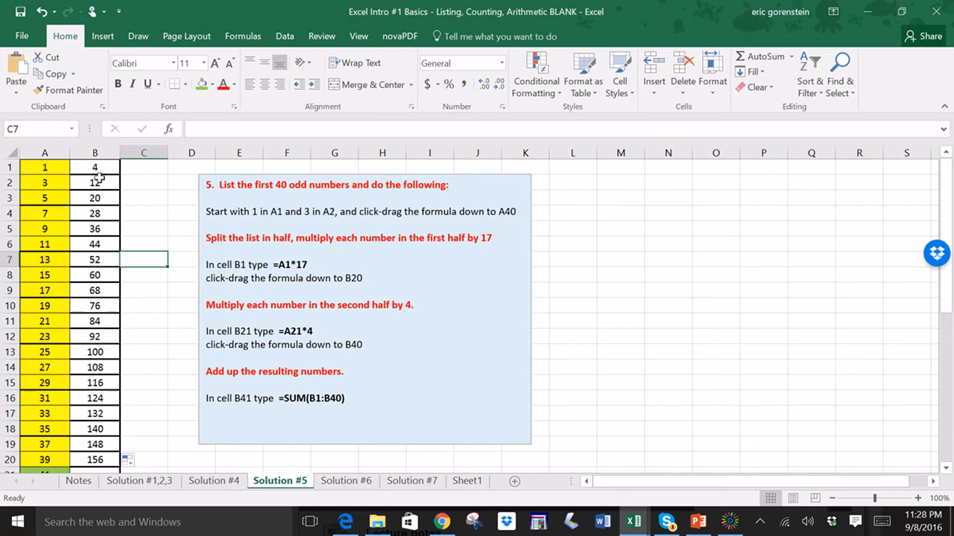
left_click(98, 169)
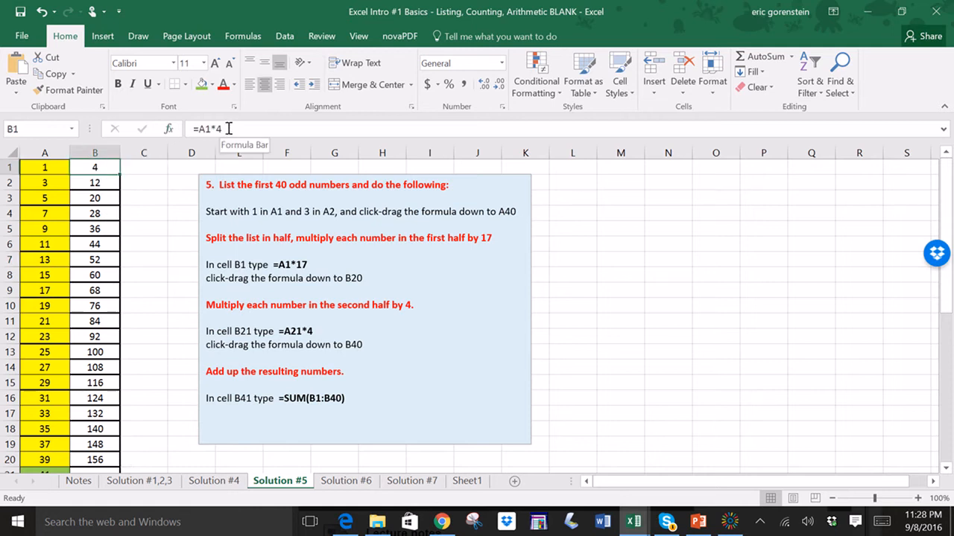
left_click(271, 129)
key("BackSpace")
type("17")
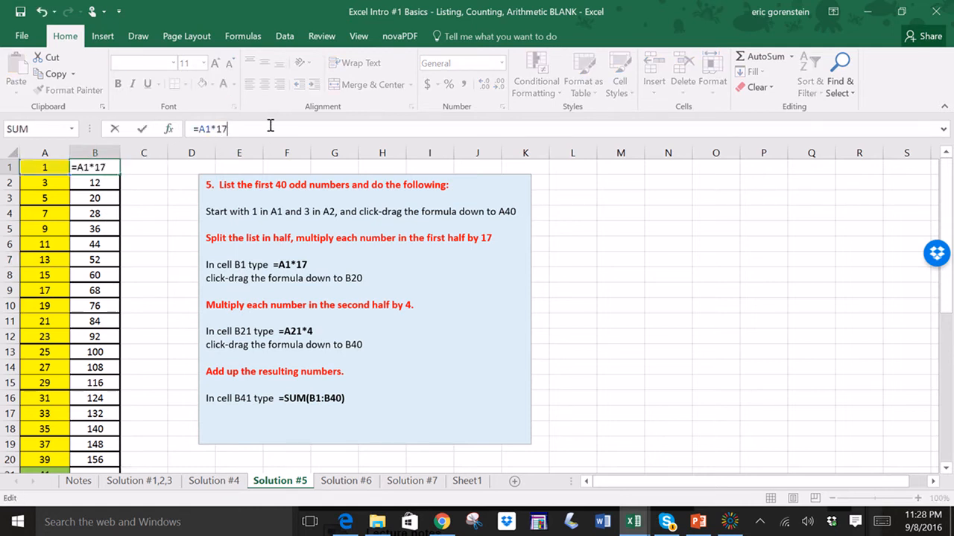
key("Return")
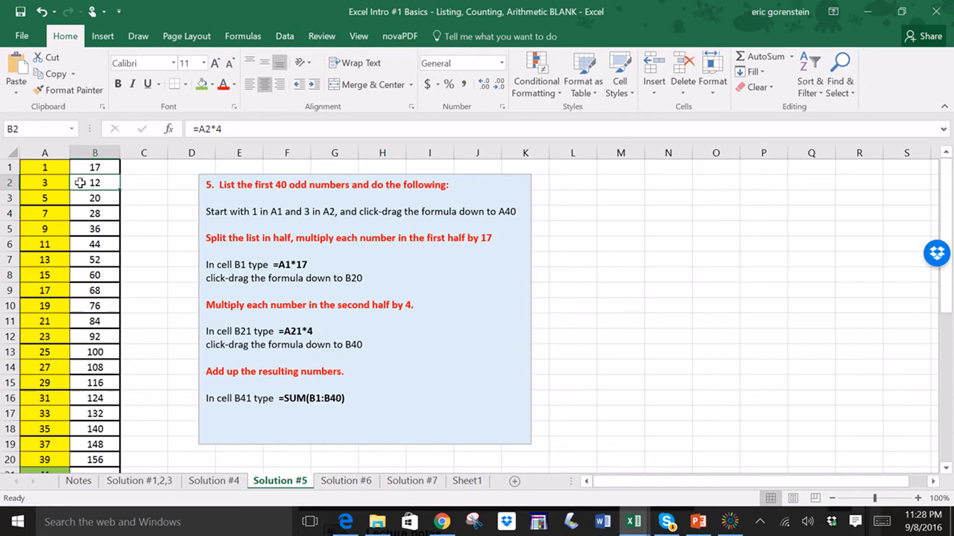
- Fill the =A1*17 formula from B1 down to cell B20
left_click(87, 167)
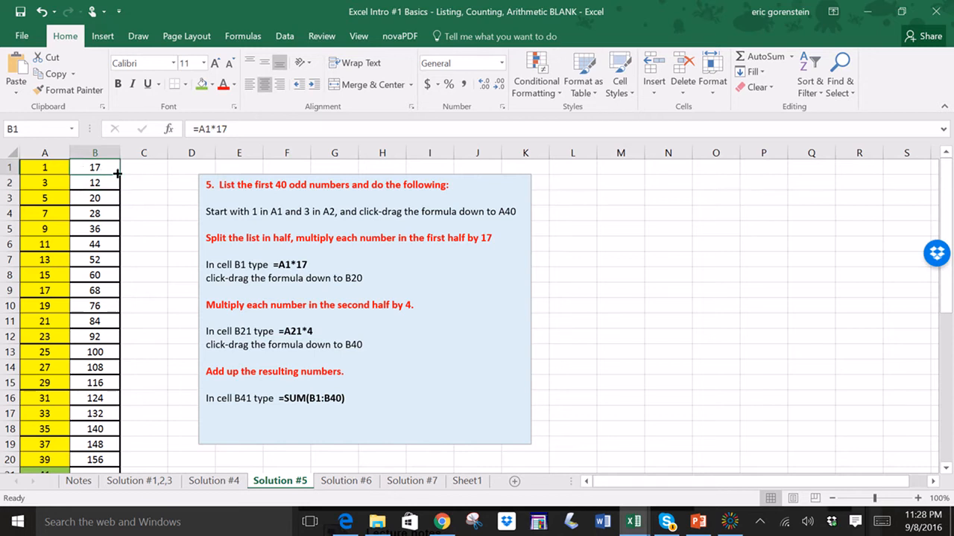
left_click_drag(118, 173, 133, 456)
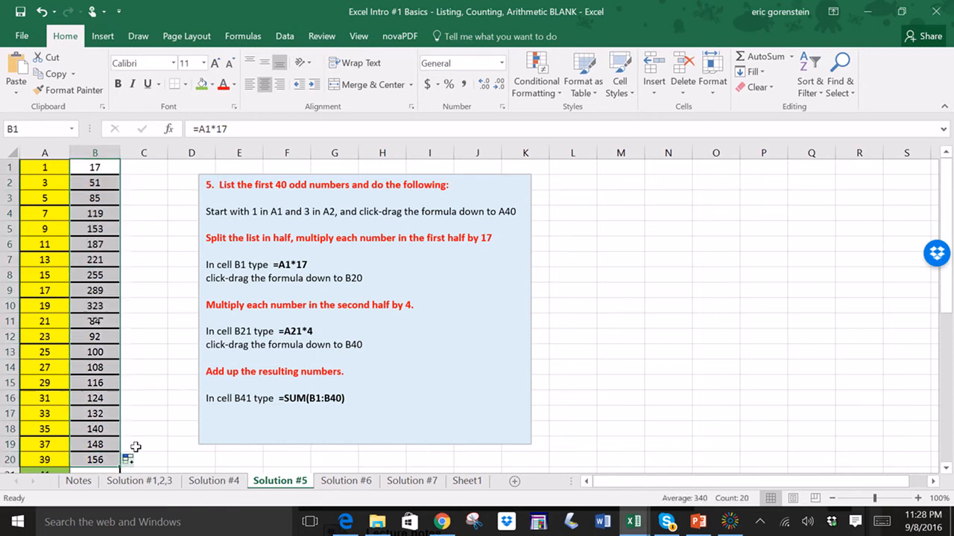
- Enter the formula =A21*4 in cell B21
left_click(164, 368)
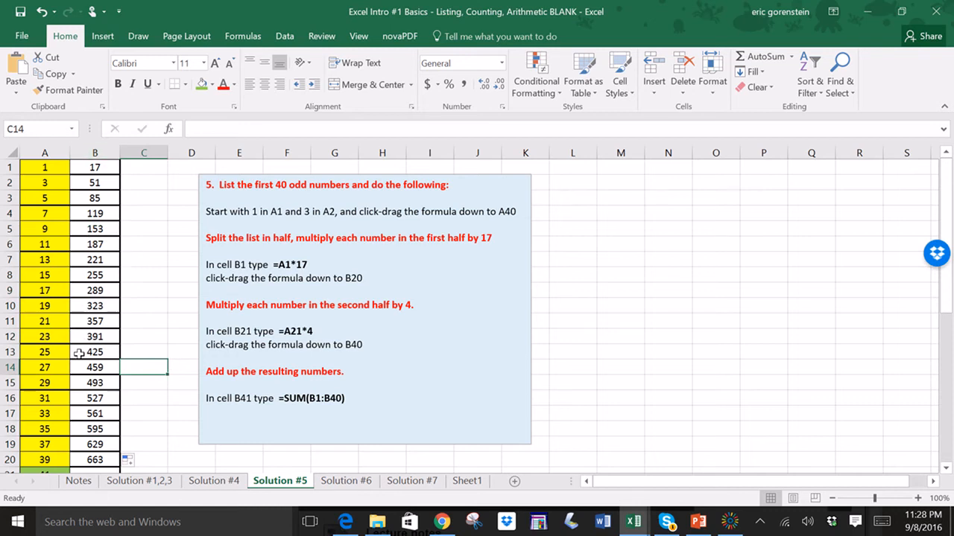
scroll(83, 409, "down", 3)
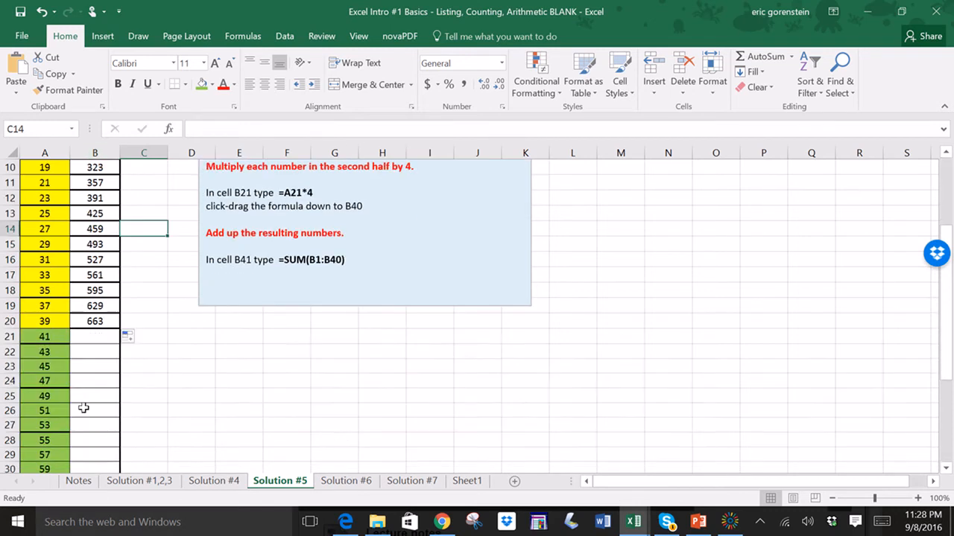
scroll(83, 409, "down", 1)
left_click(96, 287)
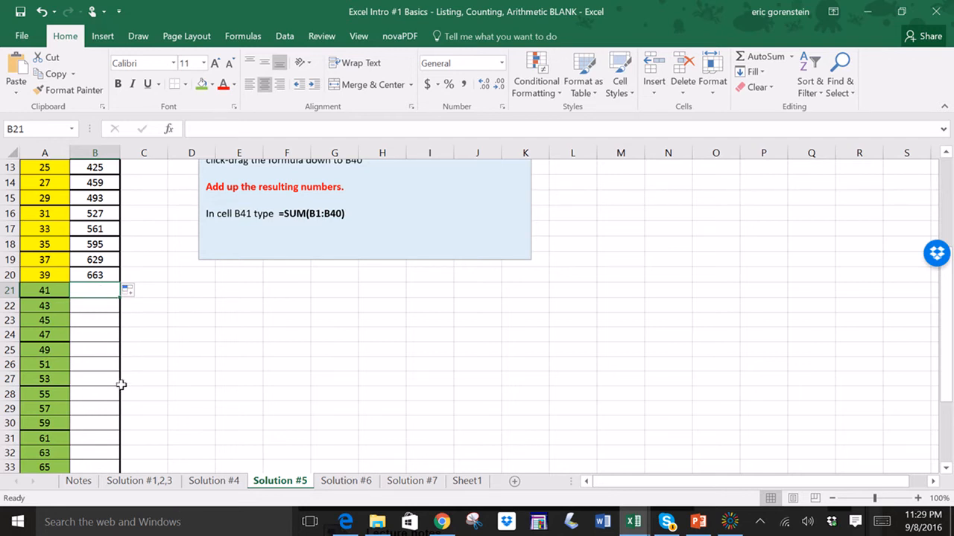
type("=")
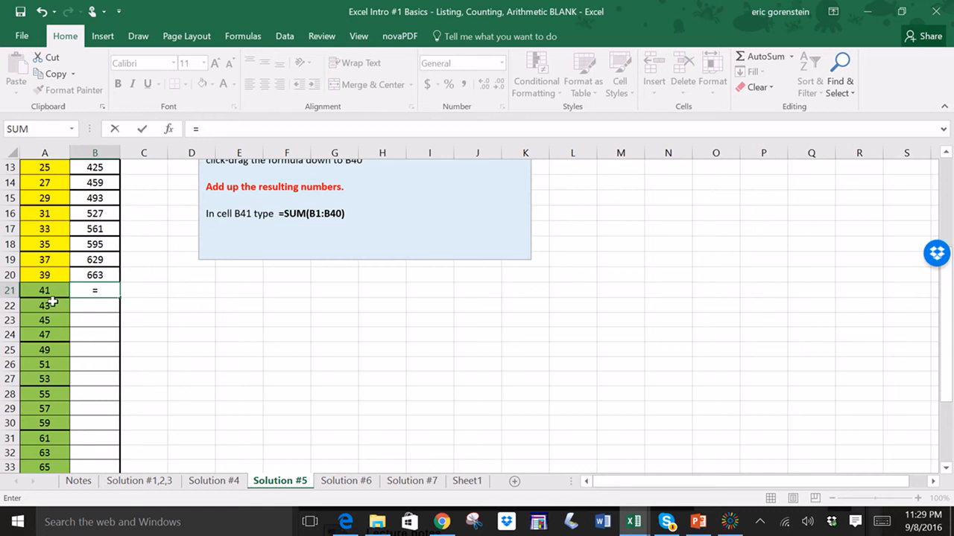
left_click(43, 292)
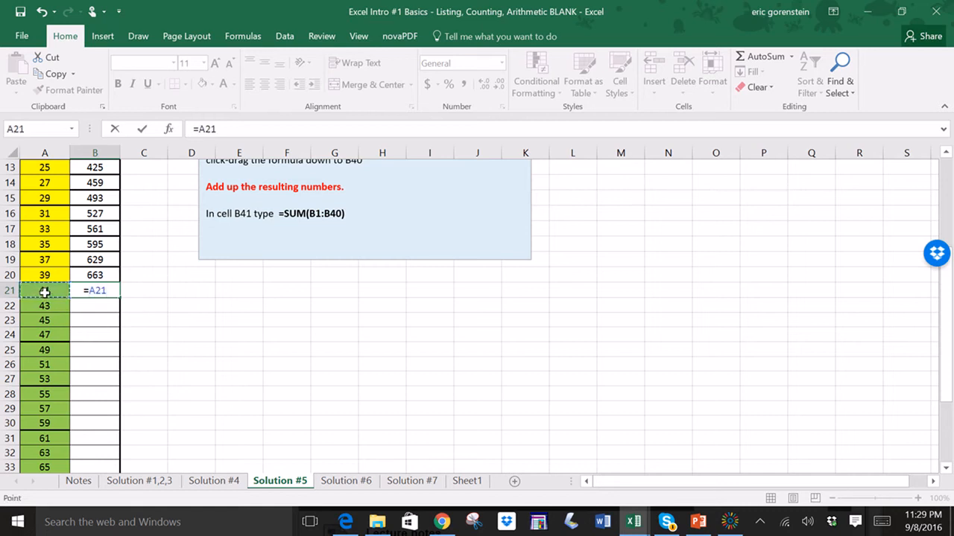
type("*4")
key("Return")
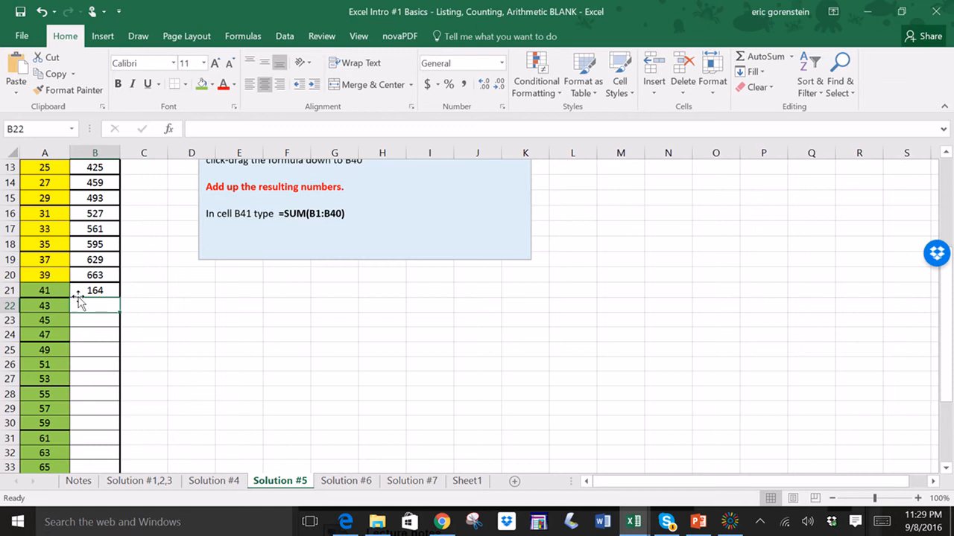
- Fill the B21 formula down to cell B40
left_click(91, 291)
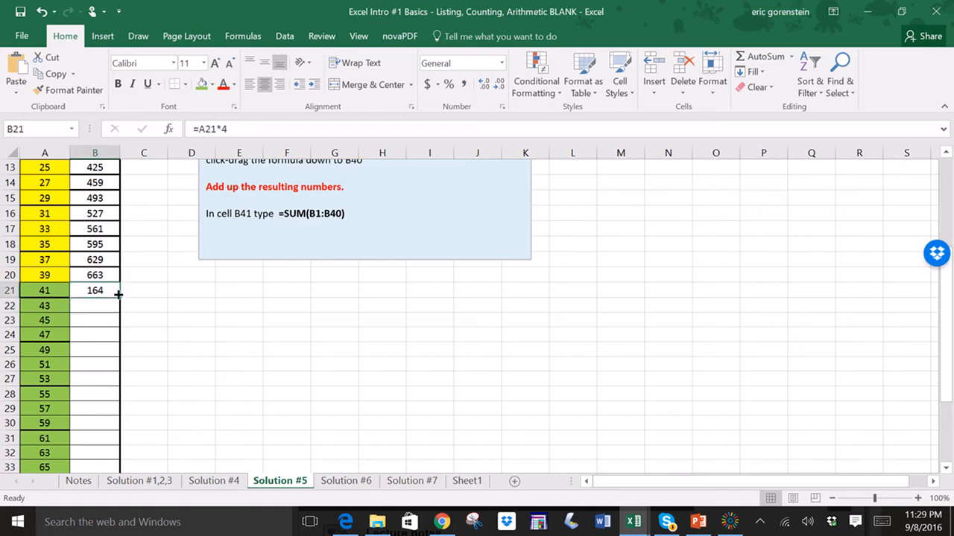
left_click_drag(119, 295, 112, 455)
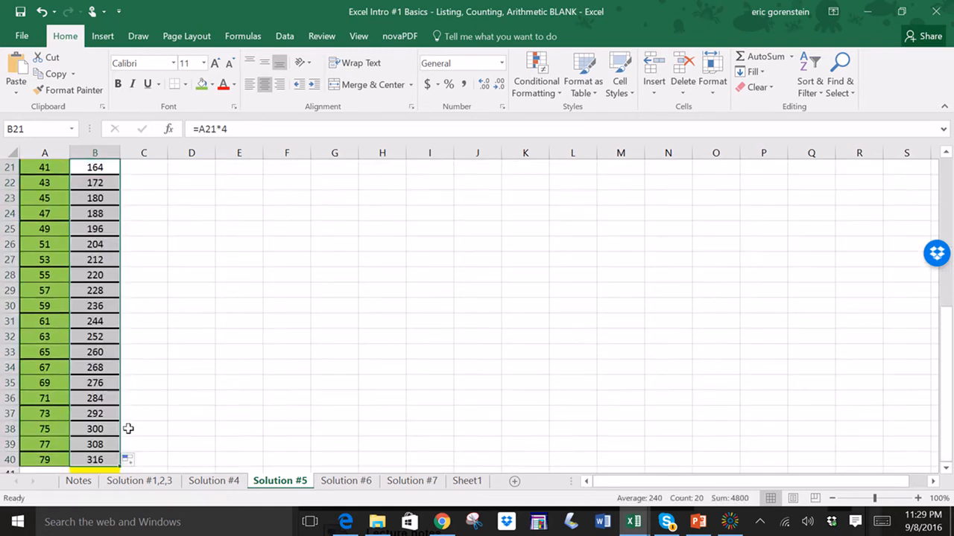
- Enter the formula =sum(b1:b40) in cell B41 to total the multiplied values
left_click(151, 409)
scroll(150, 409, "down", 1)
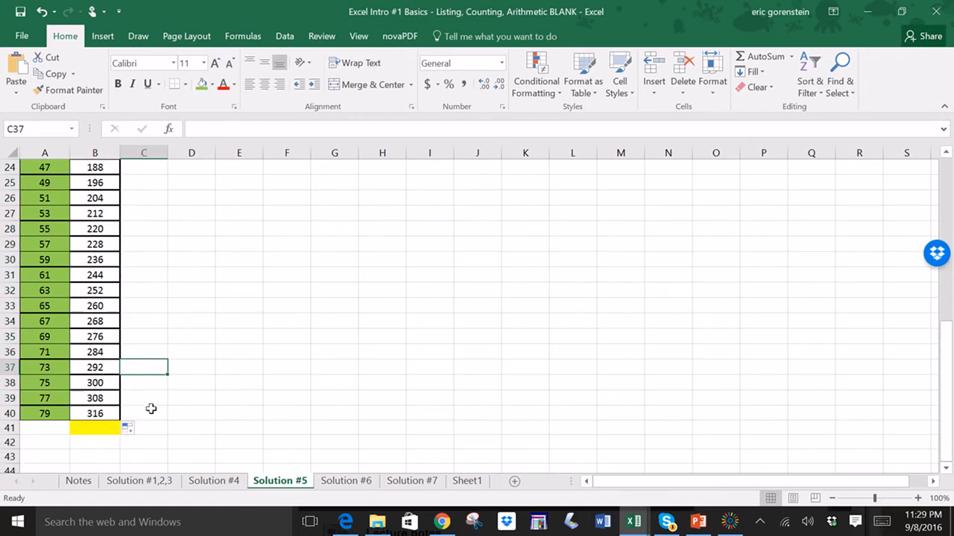
left_click(101, 425)
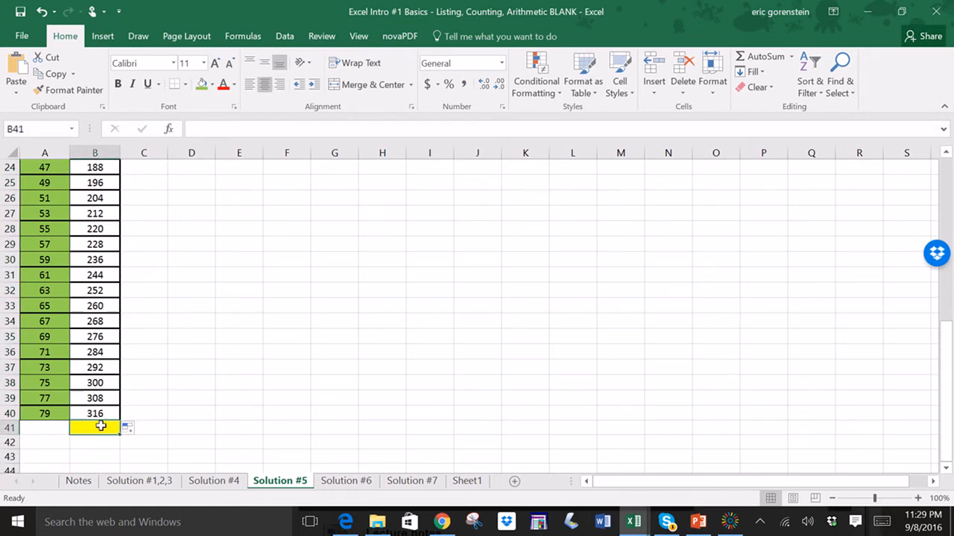
scroll(100, 426, "up", 8)
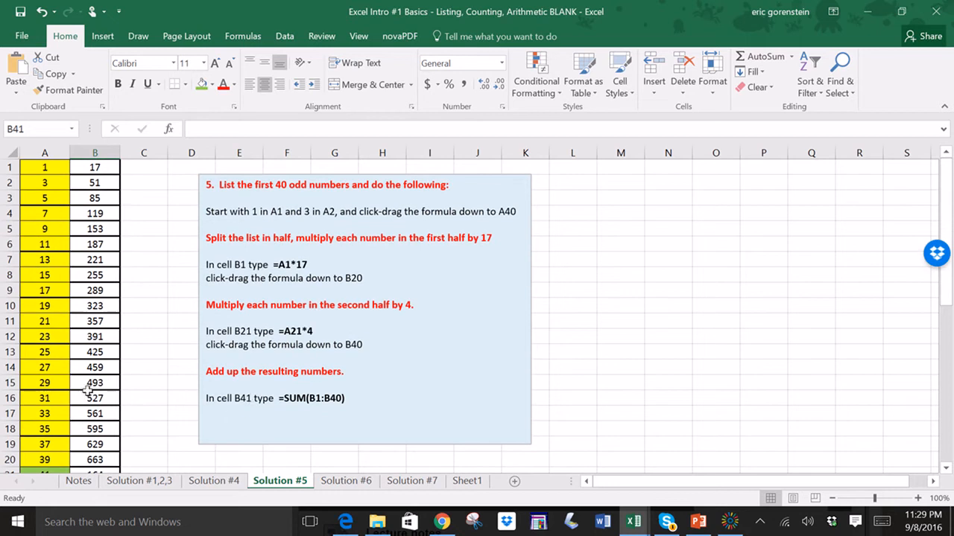
scroll(117, 336, "down", 9)
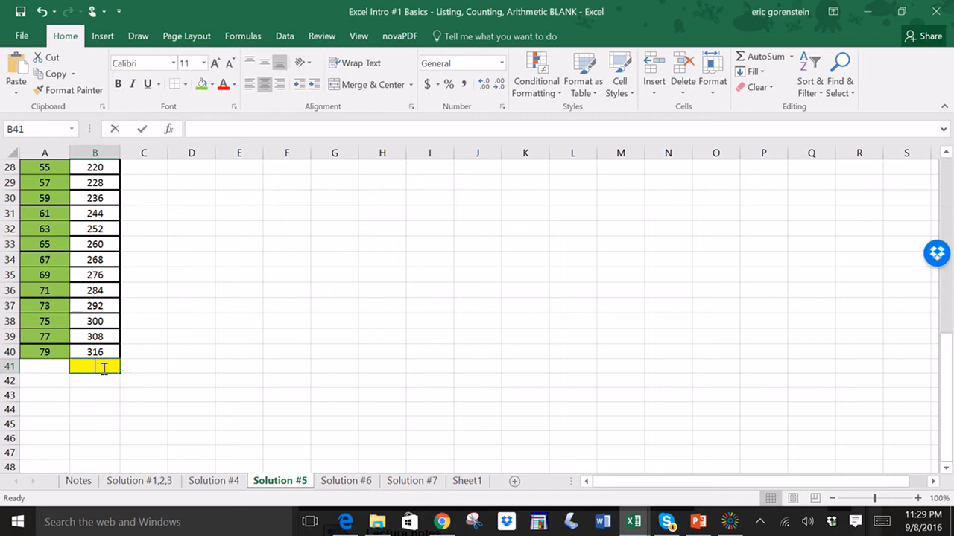
double_click(103, 368)
type("=")
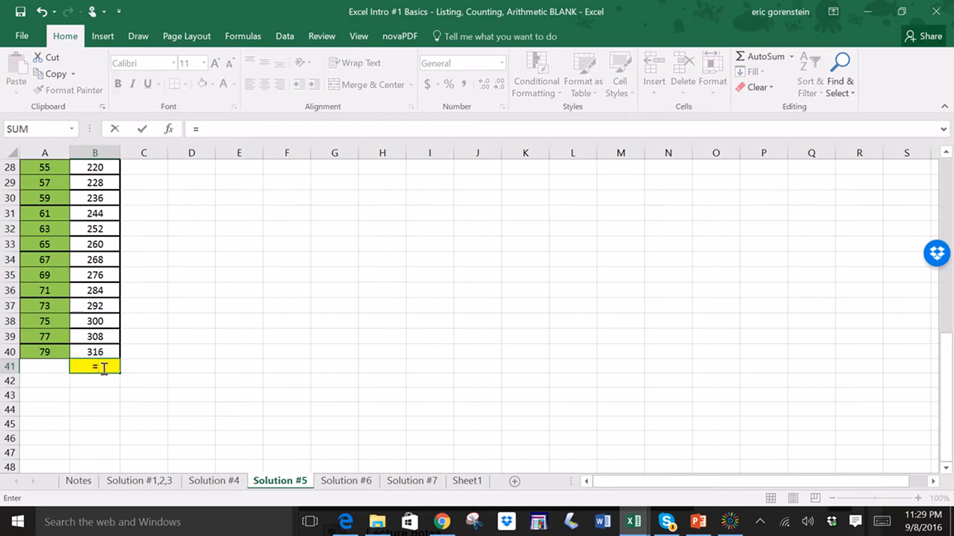
type("sum")
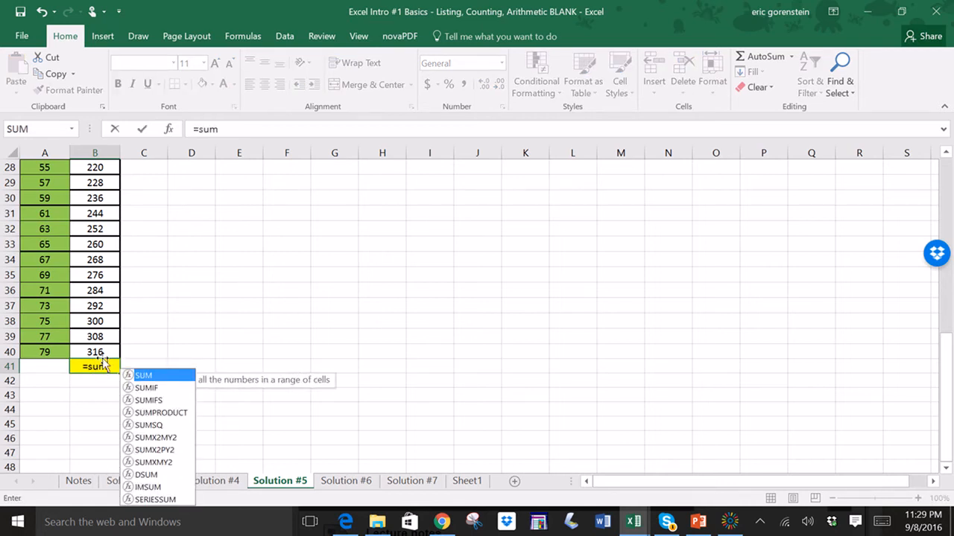
type("(b1")
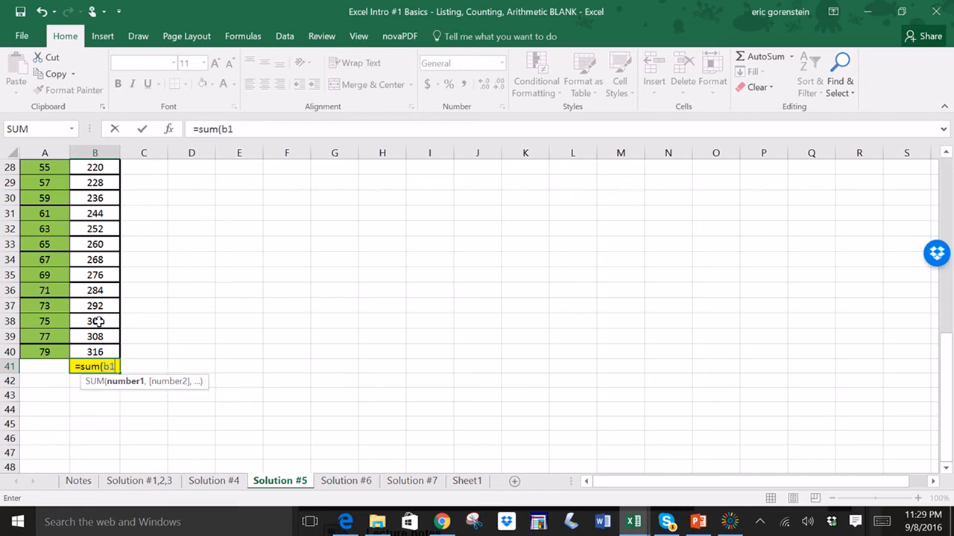
type(":")
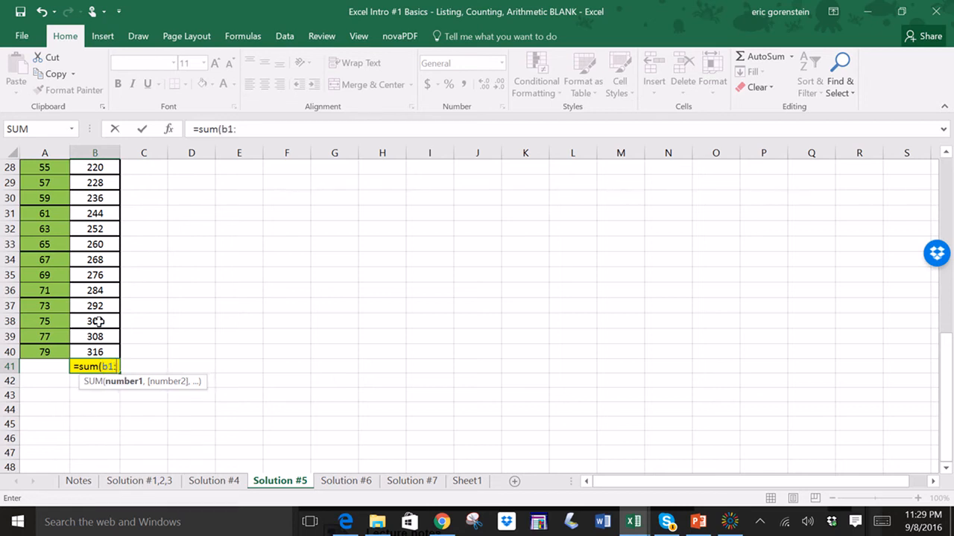
type("b40")
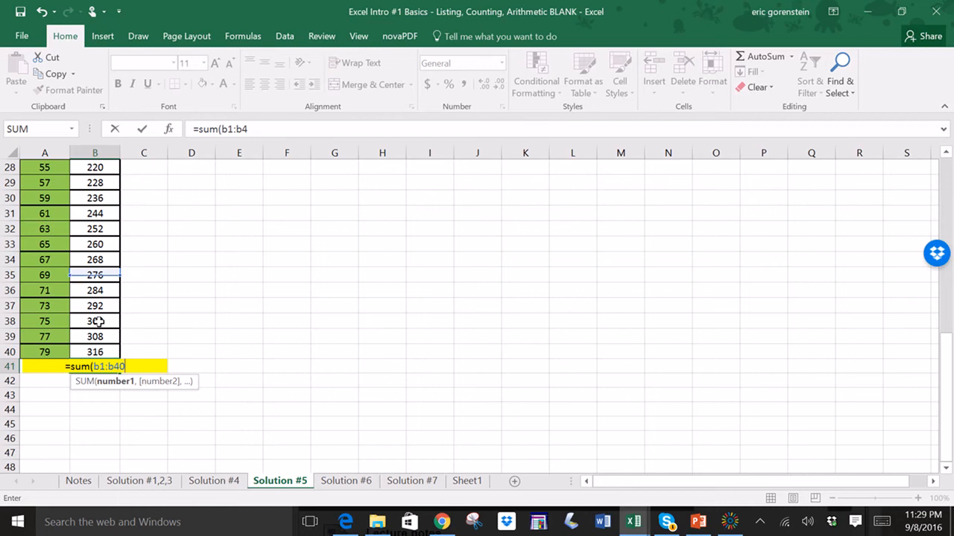
type(")")
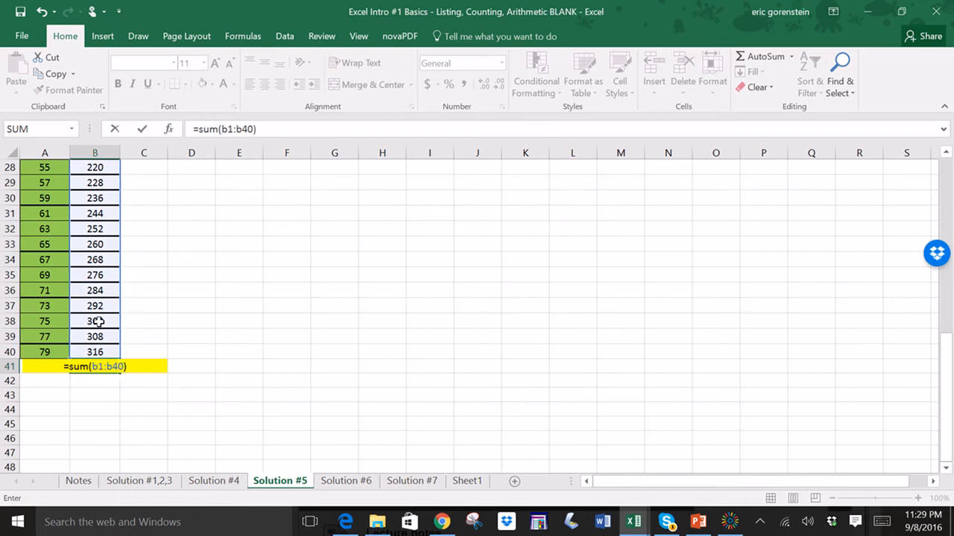
key("Return")
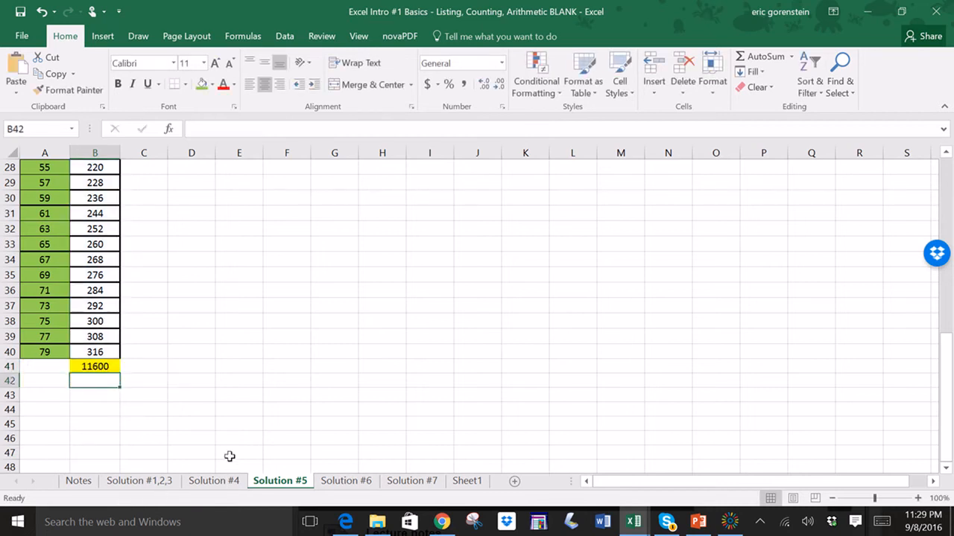
- Switch to the Solution #6 sheet and enter 1 in cells A1 and A2
left_click(345, 482)
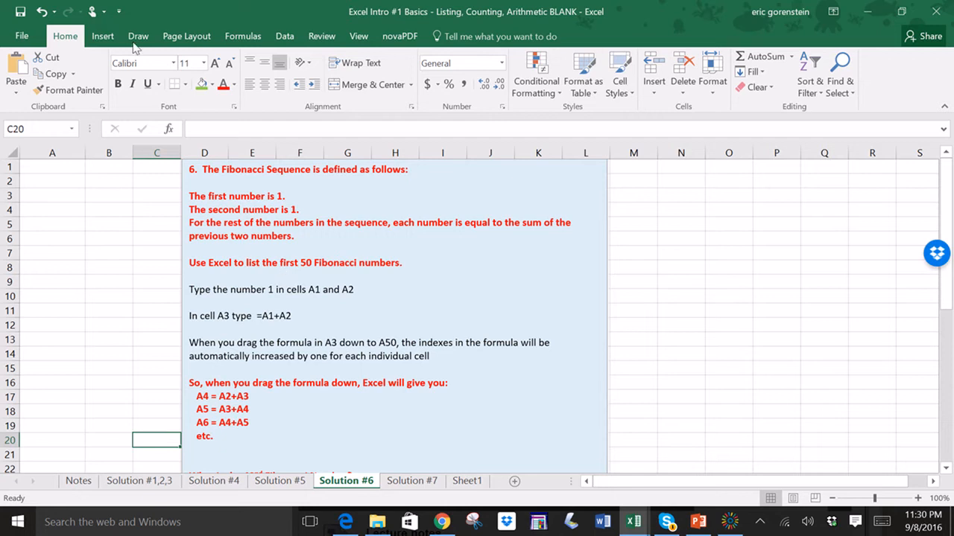
left_click(57, 169)
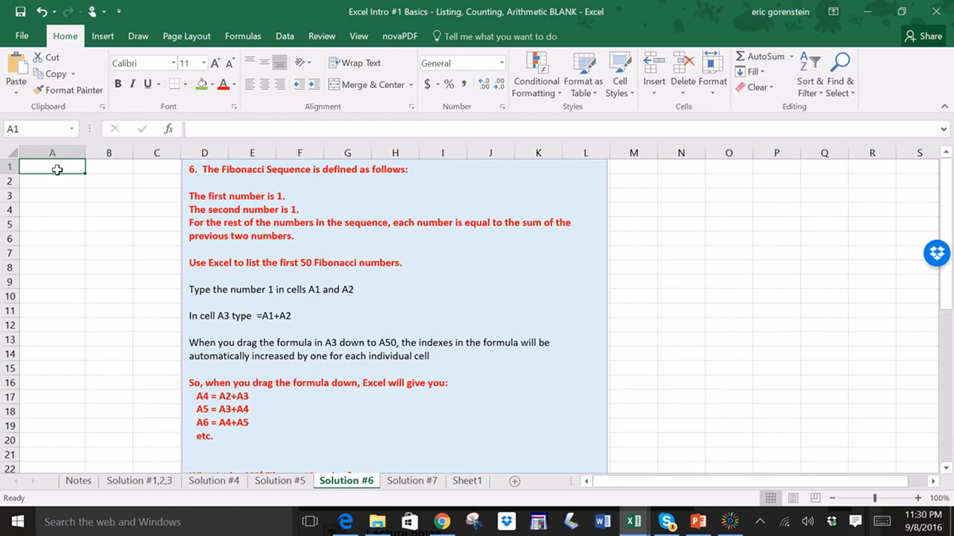
type("1")
key("Return")
type("1")
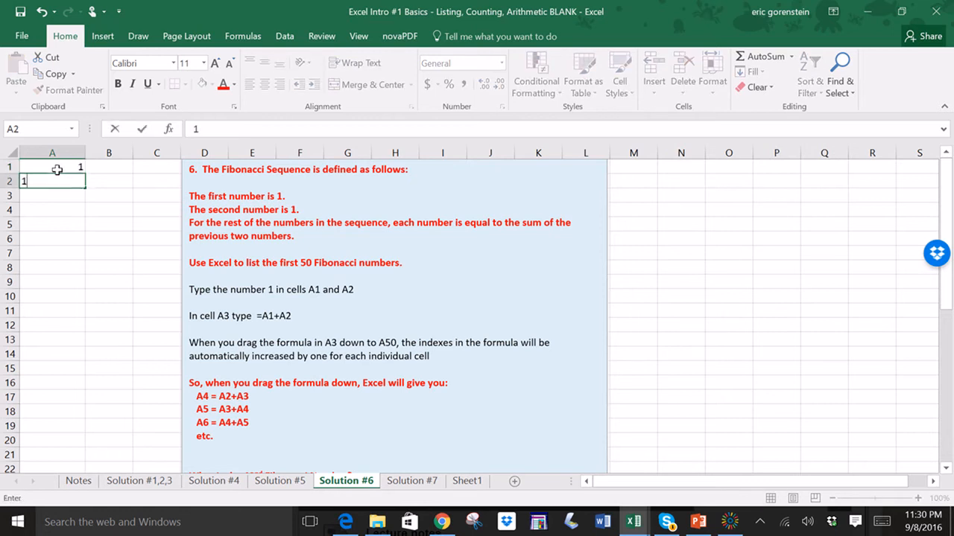
key("Return")
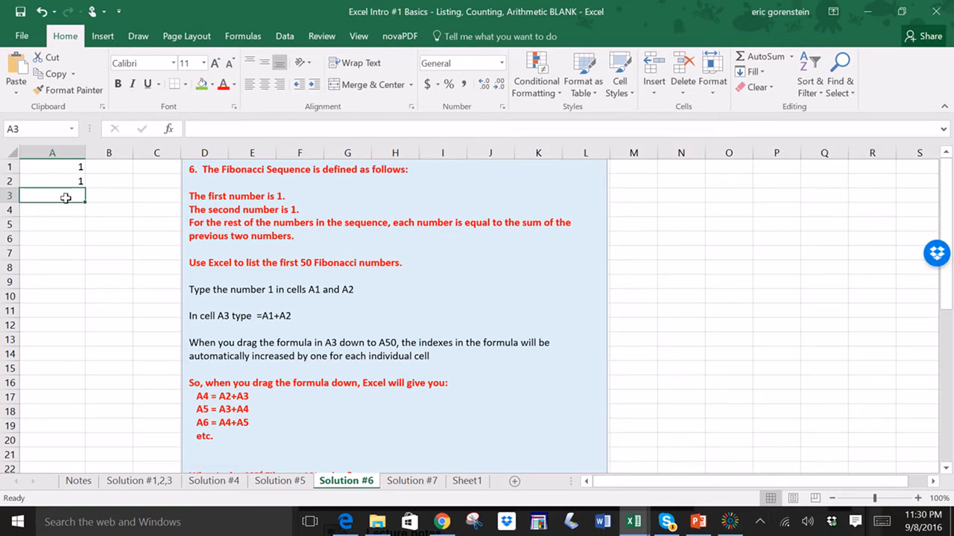
type("2")
left_click(96, 200)
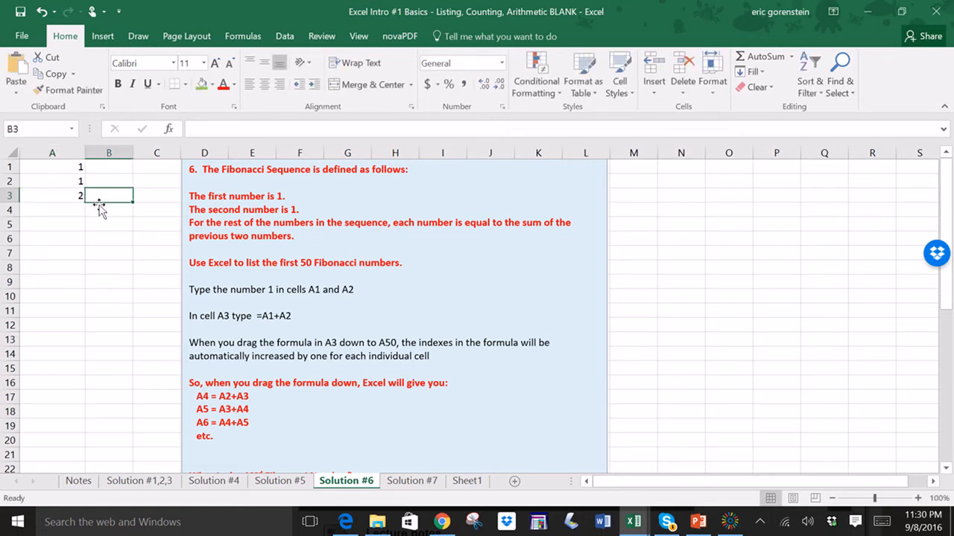
left_click(60, 188)
left_click_drag(60, 188, 63, 198)
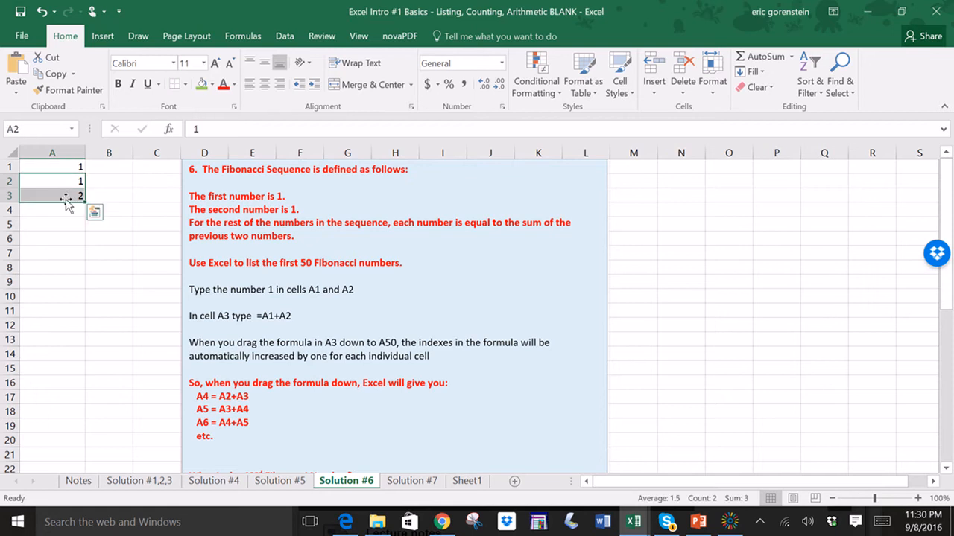
left_click(67, 209)
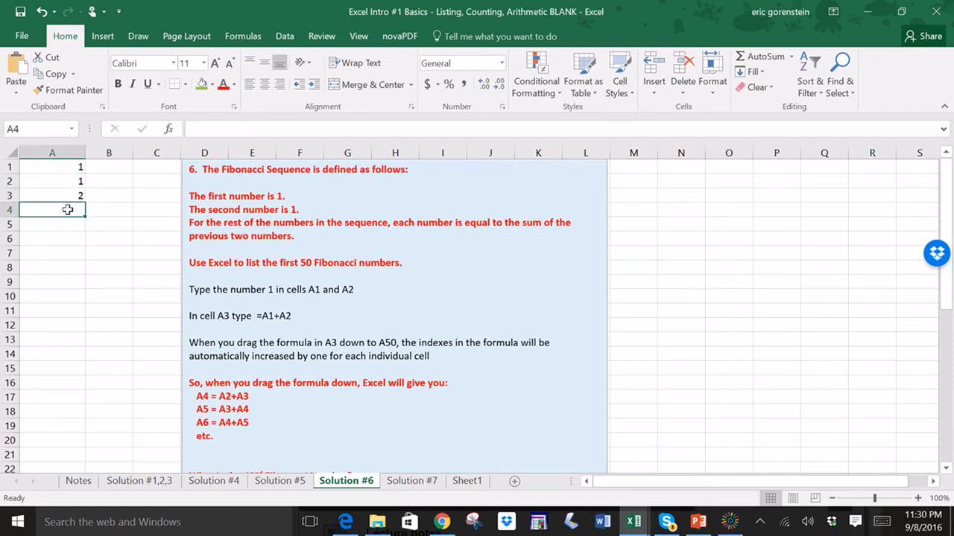
type("3")
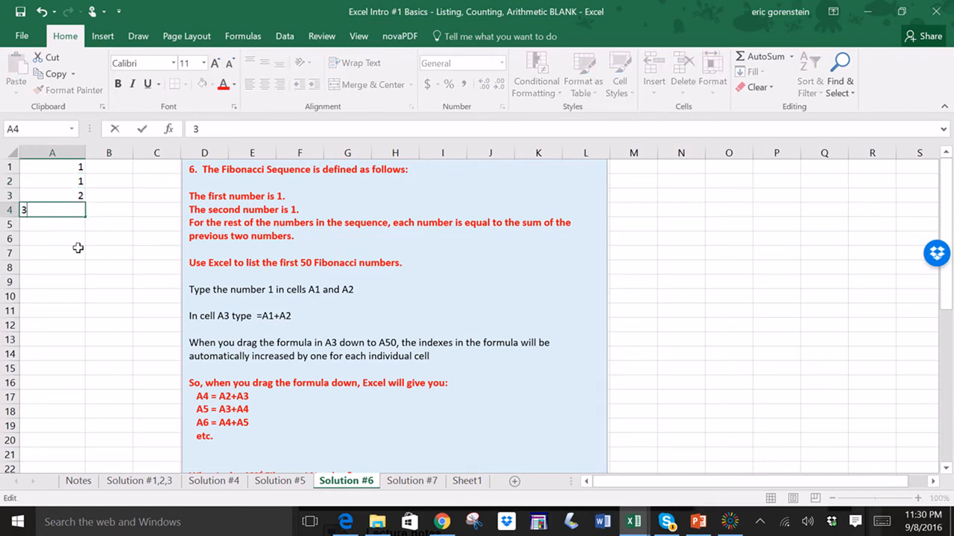
left_click(77, 250)
left_click_drag(70, 195, 72, 212)
left_click(73, 226)
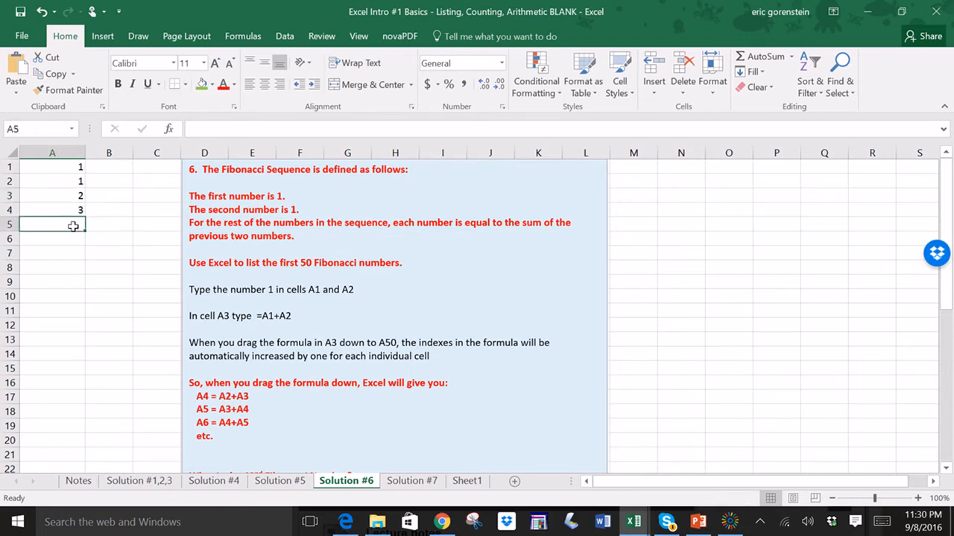
type("5")
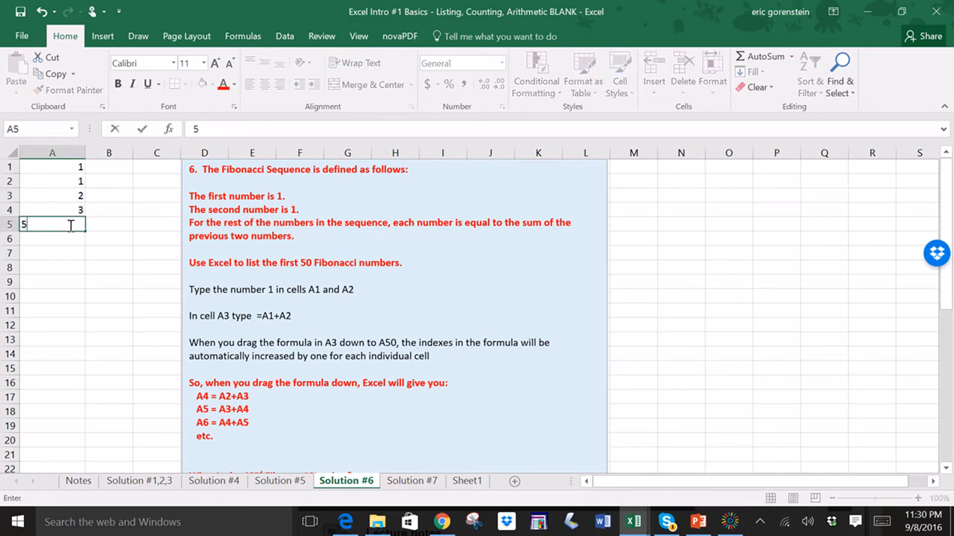
left_click(70, 267)
left_click_drag(64, 211, 70, 227)
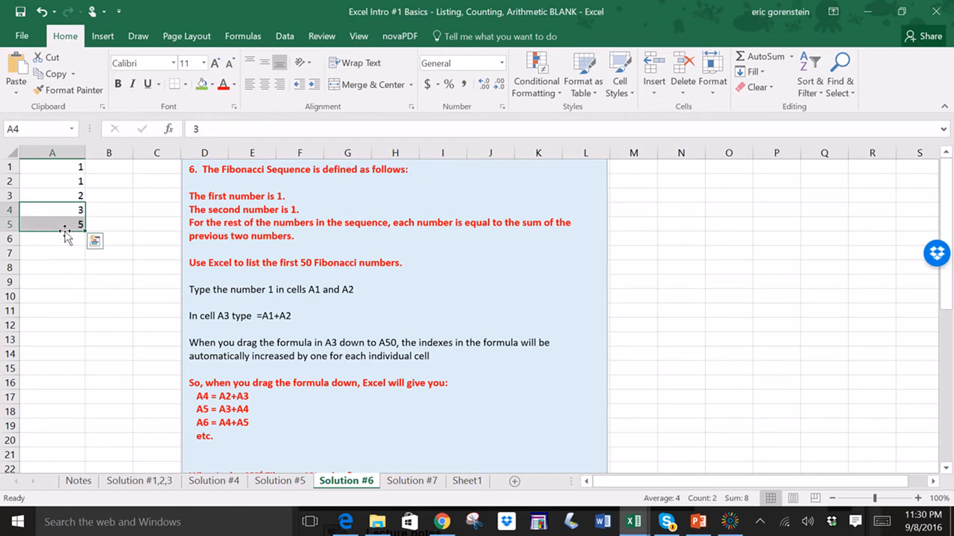
left_click(69, 241)
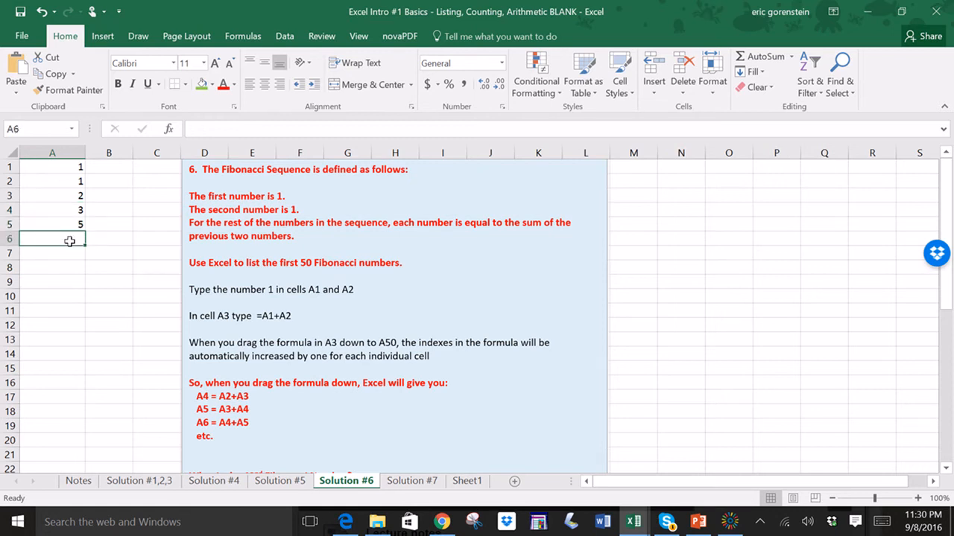
type("8")
key("Return")
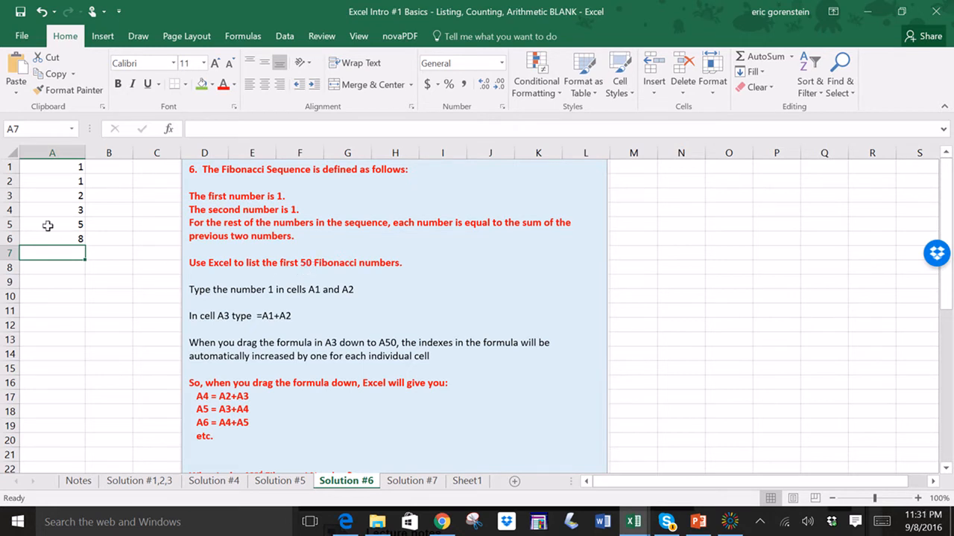
left_click_drag(63, 195, 75, 233)
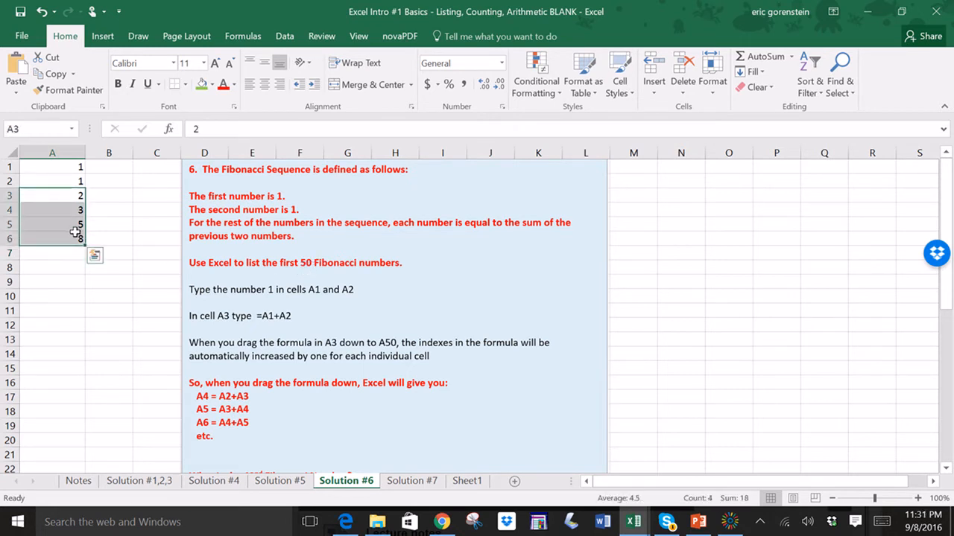
key("Delete")
left_click(114, 265)
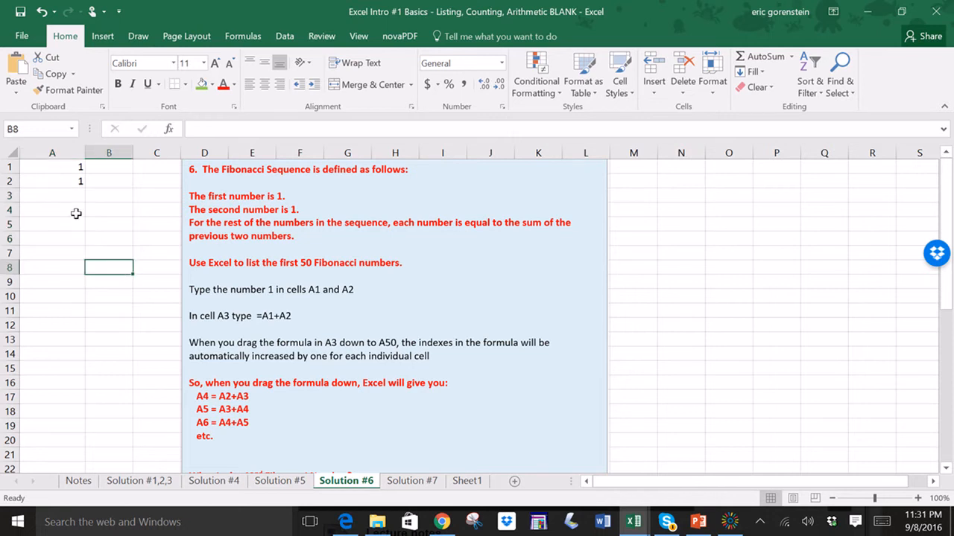
left_click(62, 195)
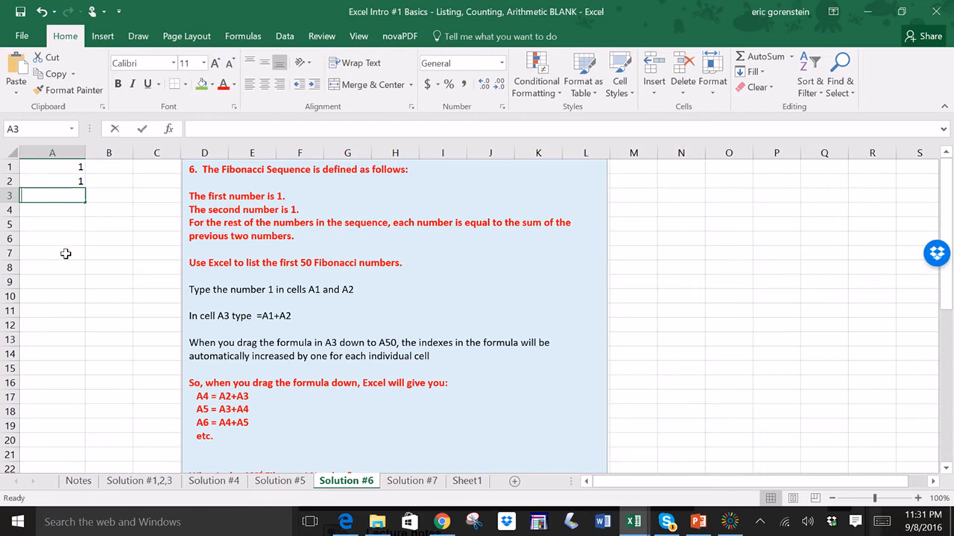
- Enter the formula =A1+A2 in cell A3 by pointing at cells A1 and A2
type("=")
left_click(69, 168)
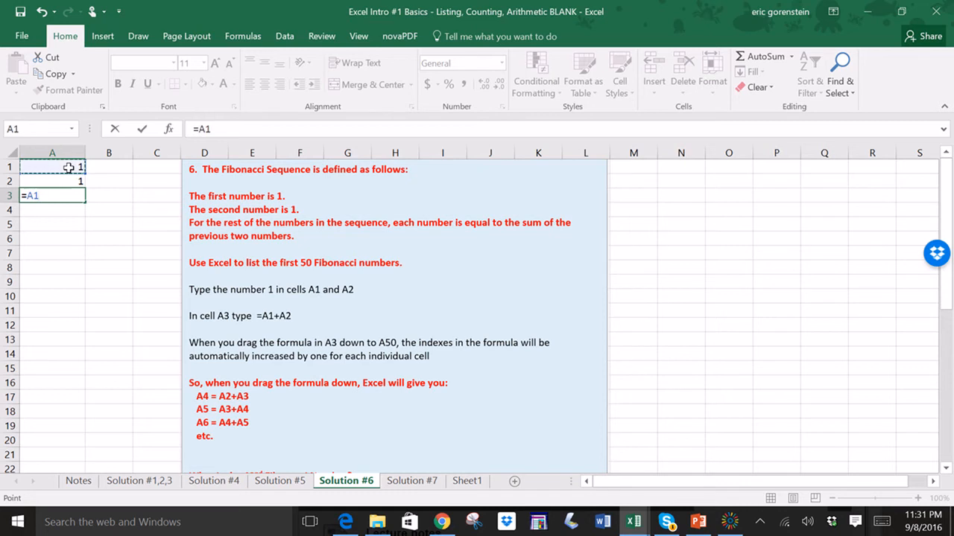
type("+")
left_click(68, 182)
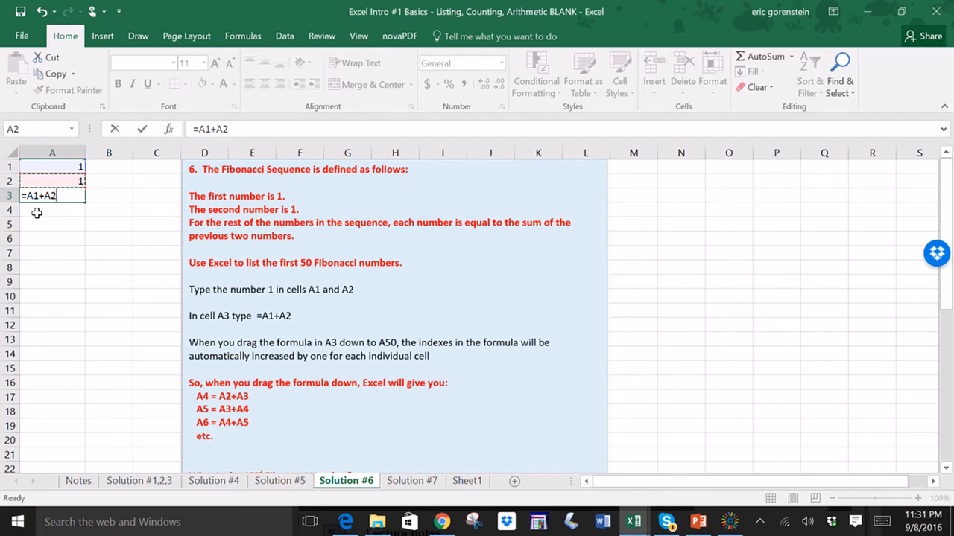
key("Return")
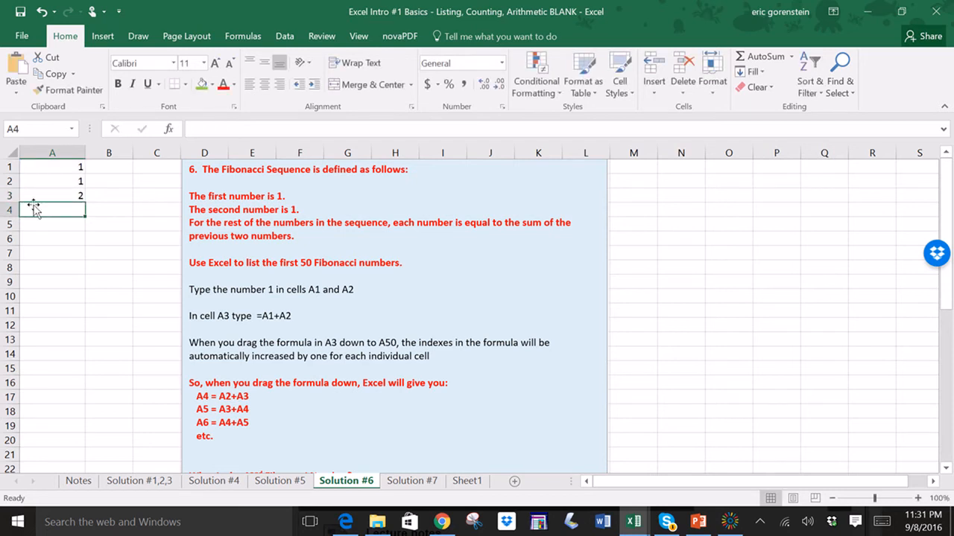
- Fill the A3 formula down column A to cell A12
left_click(44, 195)
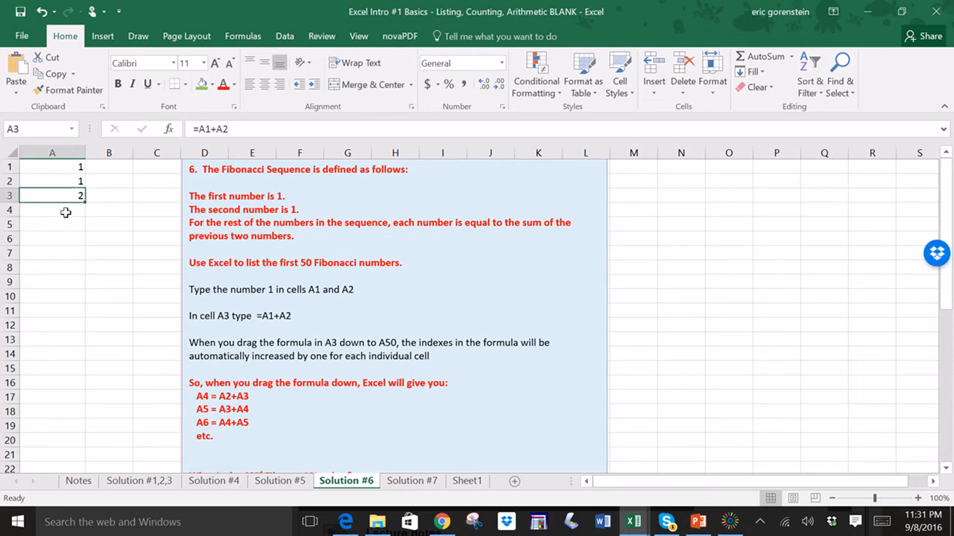
left_click_drag(83, 201, 87, 214)
left_click(46, 201)
left_click(59, 211)
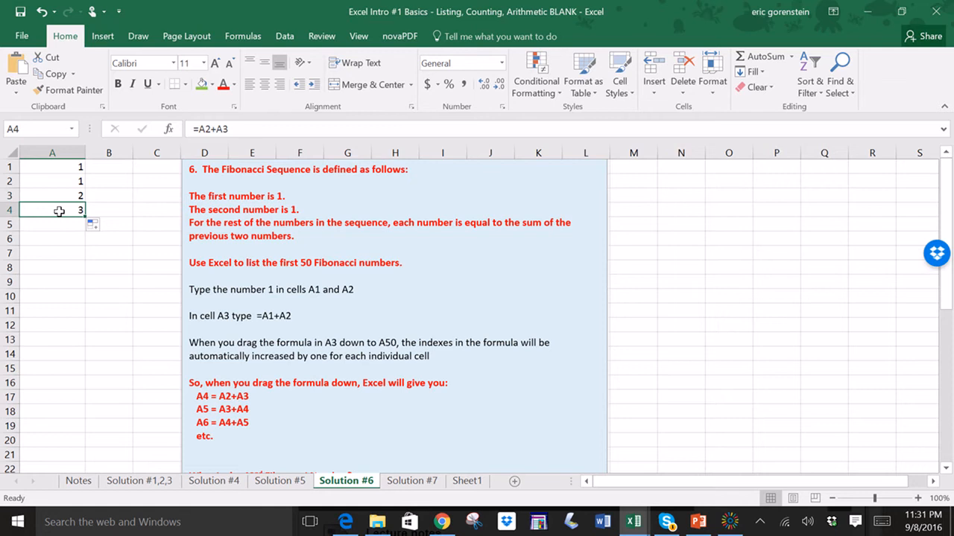
left_click(59, 197)
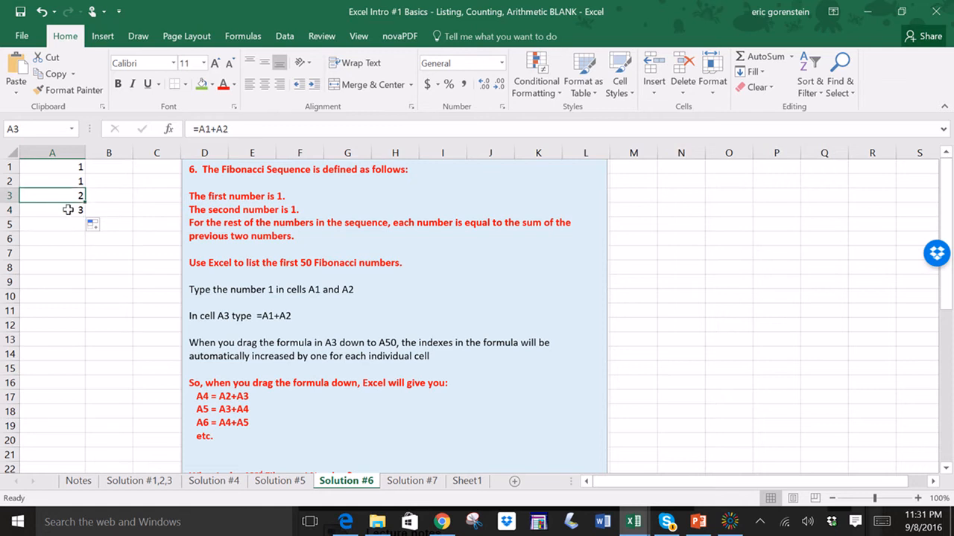
left_click(68, 208)
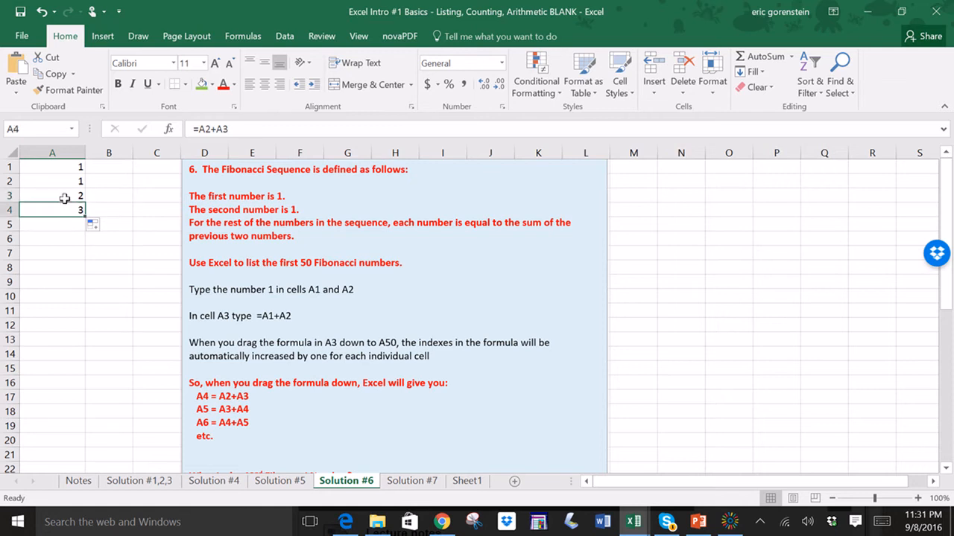
left_click(62, 196)
left_click(68, 209)
left_click_drag(85, 216, 92, 329)
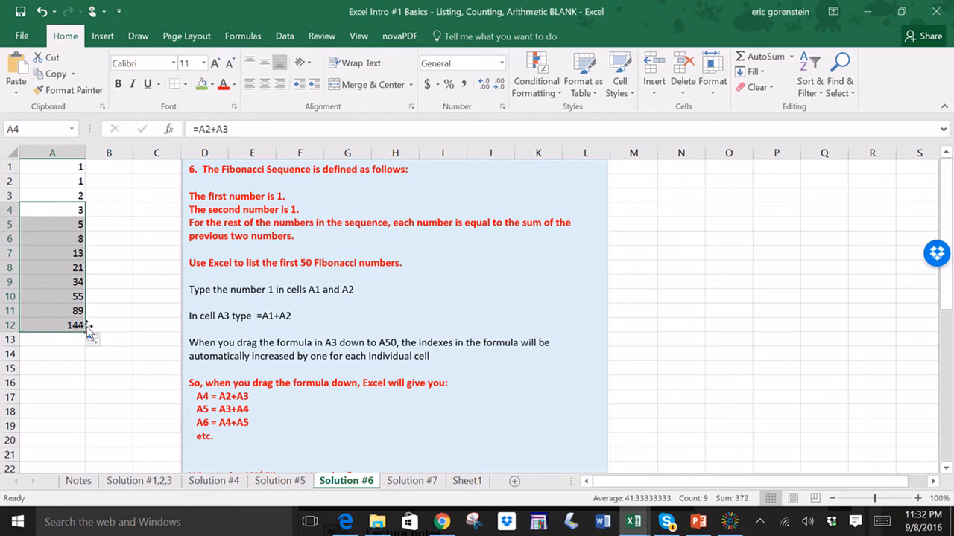
- Extend the fill further down column A past row 40
left_click_drag(87, 332, 73, 403)
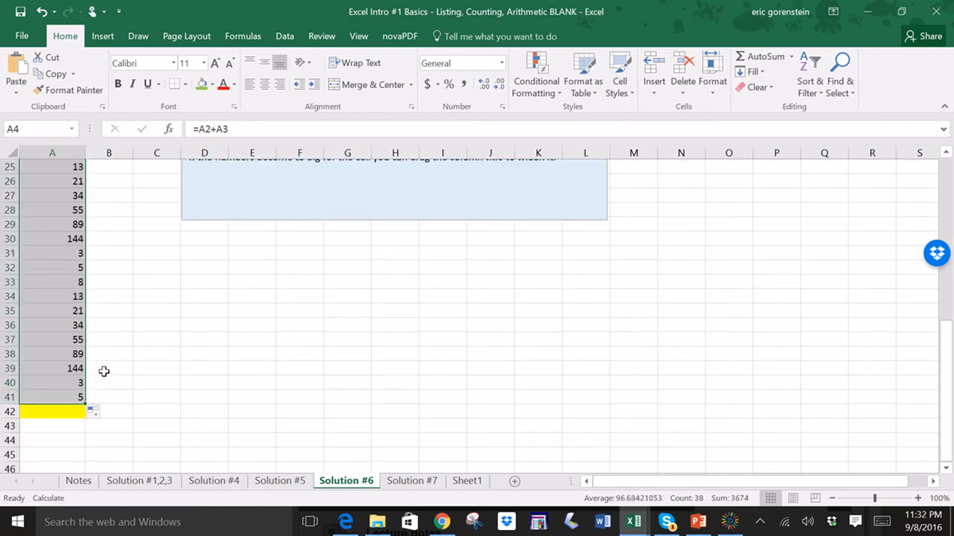
scroll(110, 391, "up", 3)
scroll(110, 391, "up", 5)
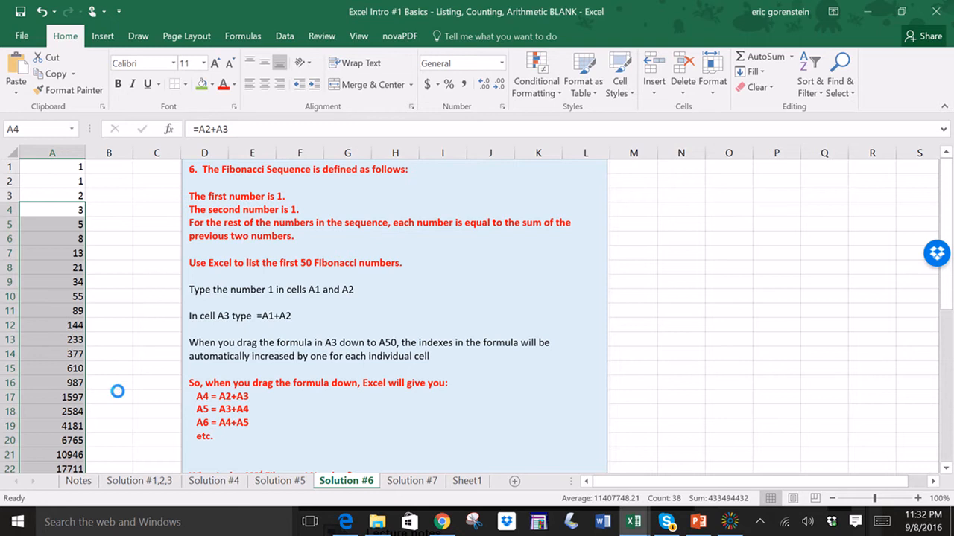
- Undo the extended fill and clear the filled cells A4 through A12
key("ctrl+z")
left_click_drag(132, 305, 132, 296)
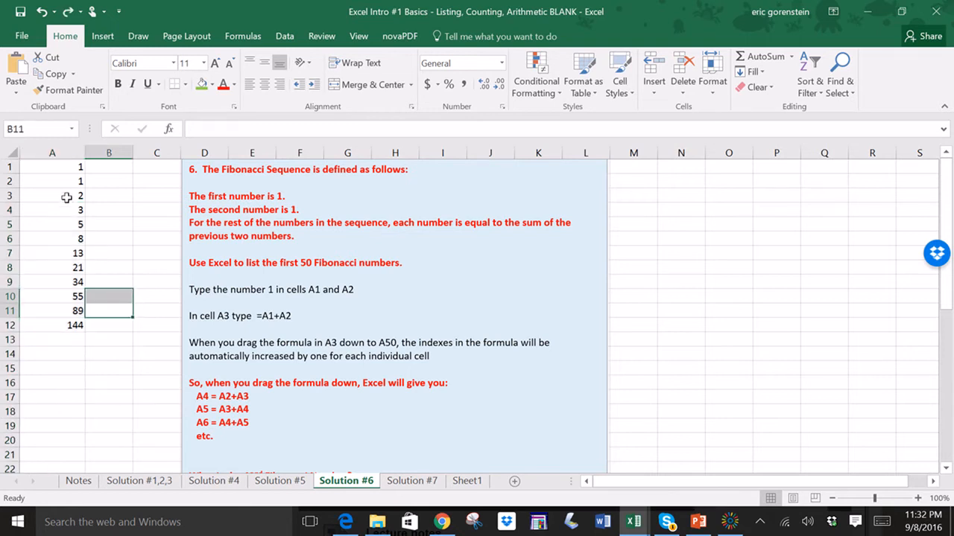
mouse_move(62, 182)
left_mouse_down()
mouse_move(64, 170)
mouse_move(61, 183)
left_mouse_up()
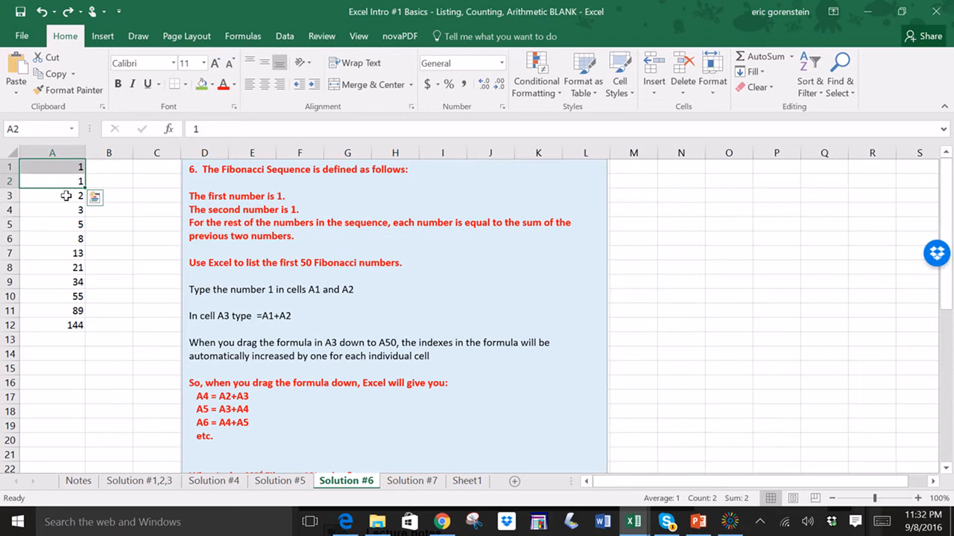
left_click(64, 196)
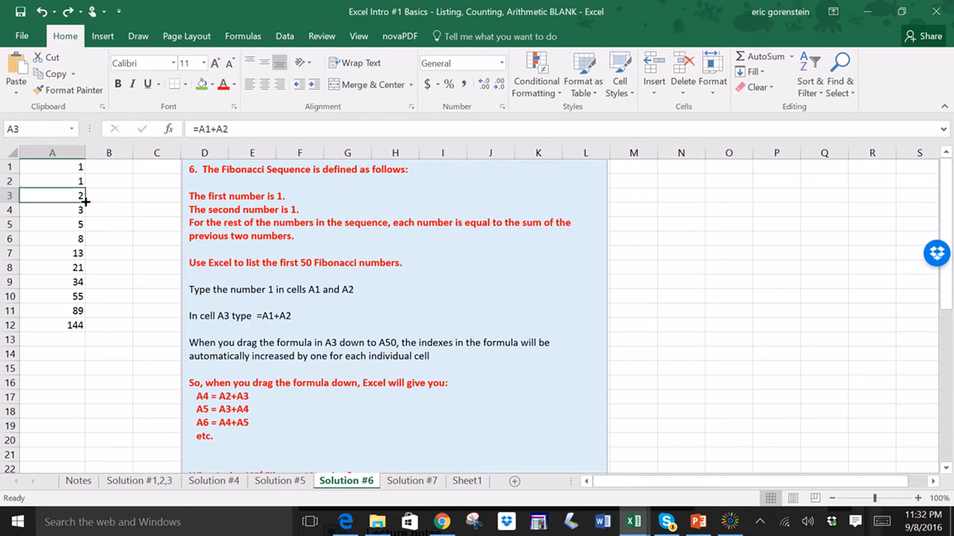
left_click_drag(86, 201, 101, 321)
left_click_drag(74, 210, 76, 328)
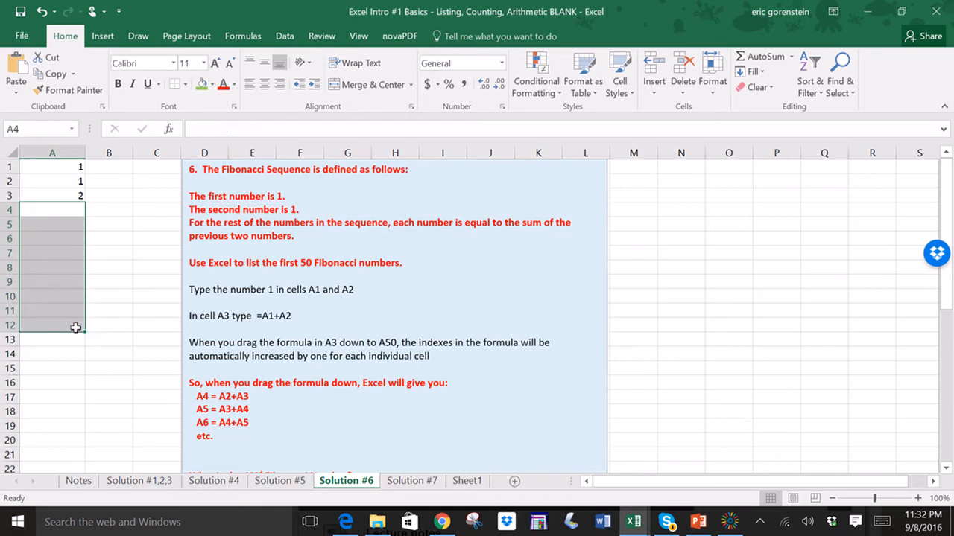
left_click(93, 283)
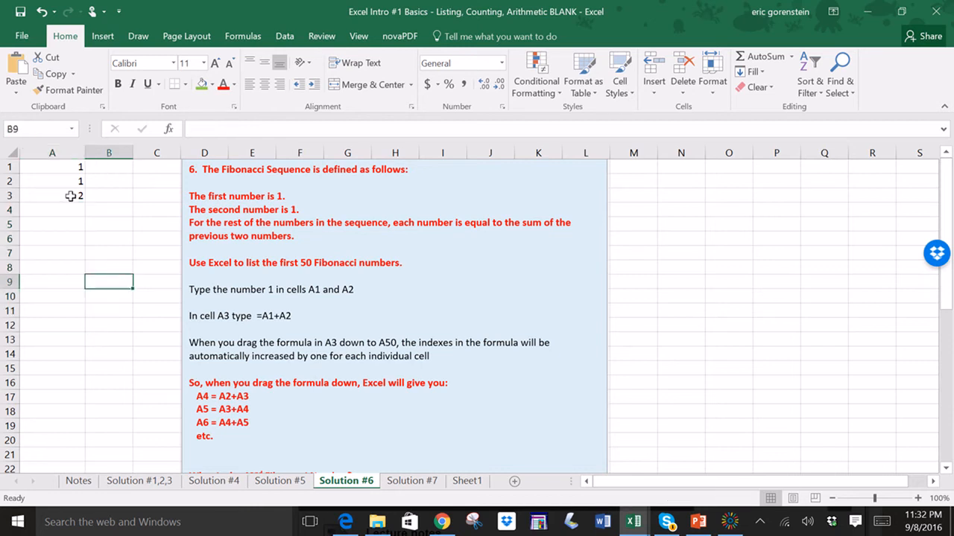
- Give cell A3 a green fill color
left_click(53, 170)
left_click(56, 178)
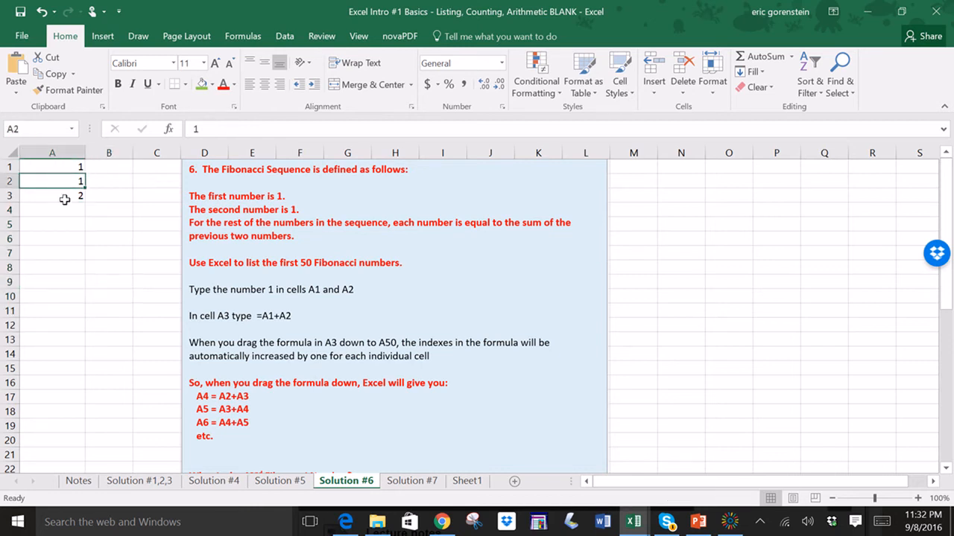
left_click(64, 196)
left_click(202, 85)
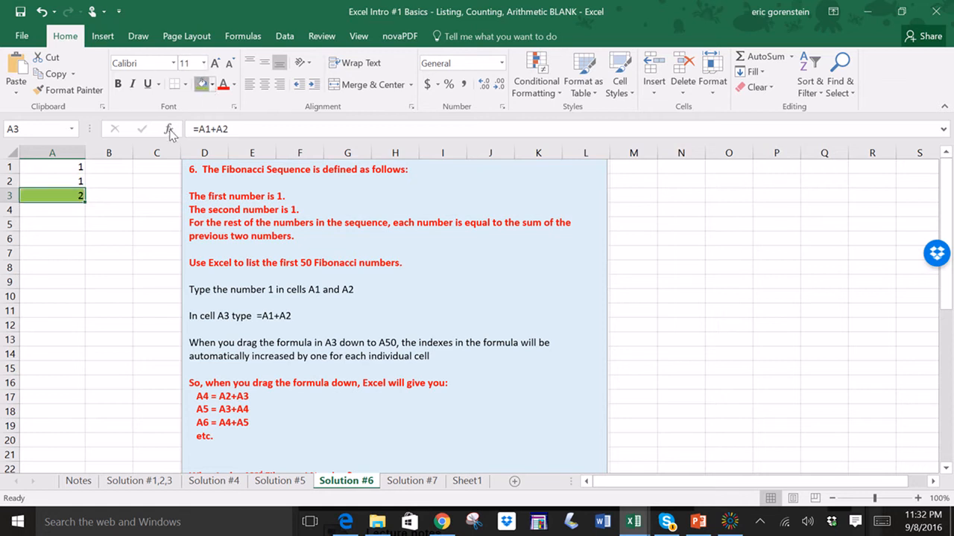
left_click(109, 225)
left_click(74, 194)
- Re-confirm the =A1+A2 formula in A3 and fill it down to cell A50
left_click(251, 126)
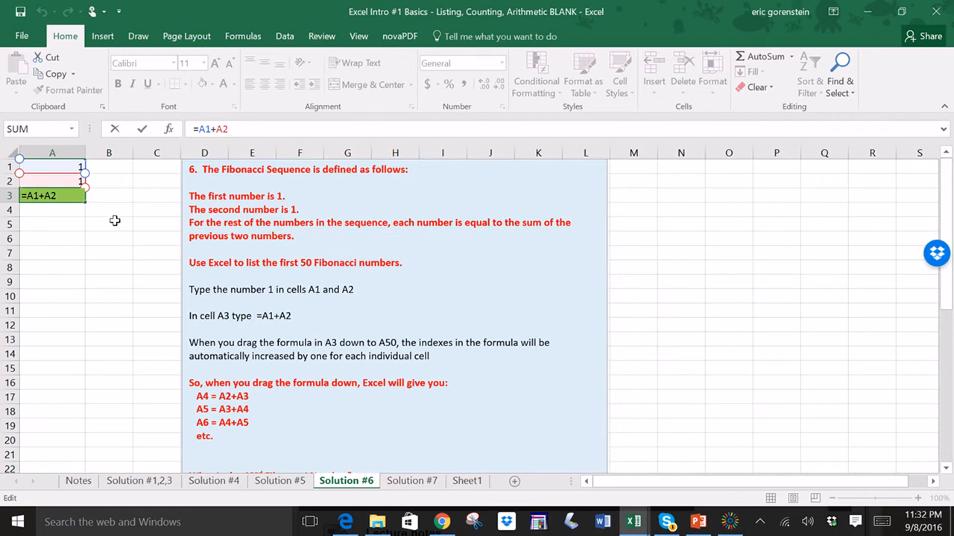
left_click(45, 196)
key("Return")
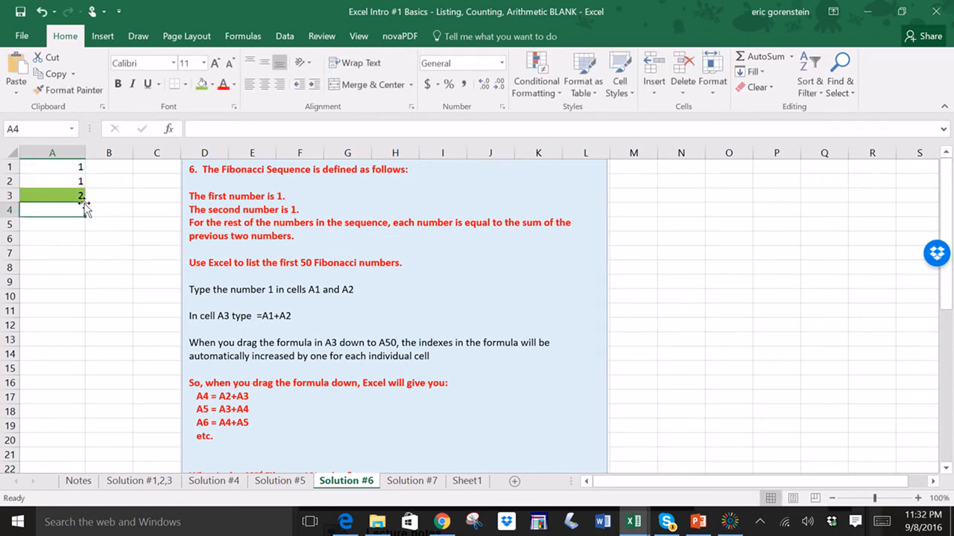
left_click(80, 195)
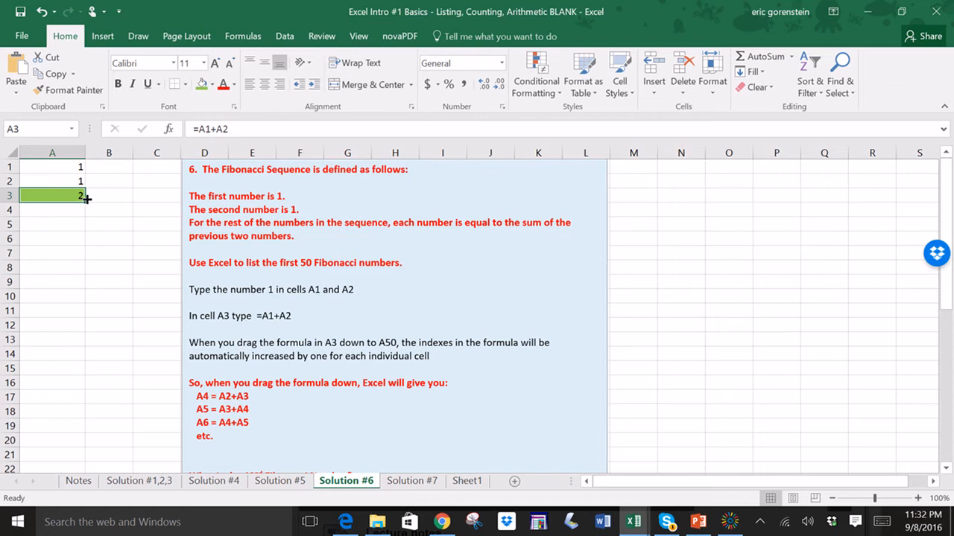
left_click_drag(87, 199, 60, 368)
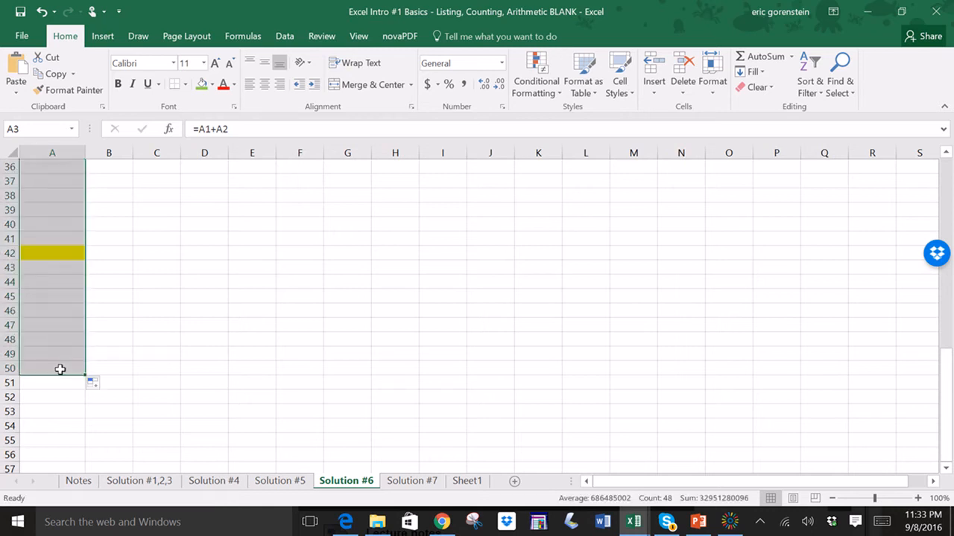
left_click(142, 353)
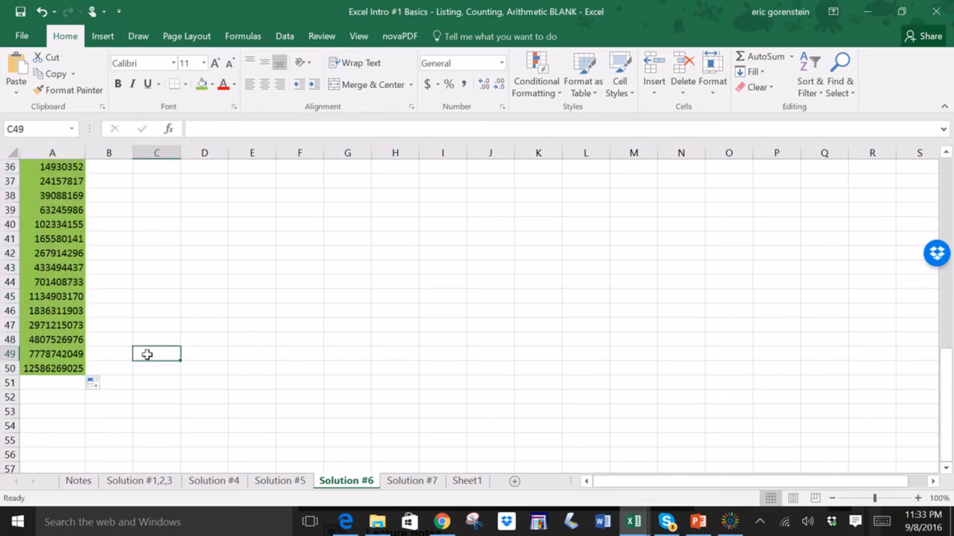
- Highlight cell A42, the 42nd Fibonacci number, with a yellow fill
scroll(153, 358, "up", 5)
scroll(155, 360, "up", 7)
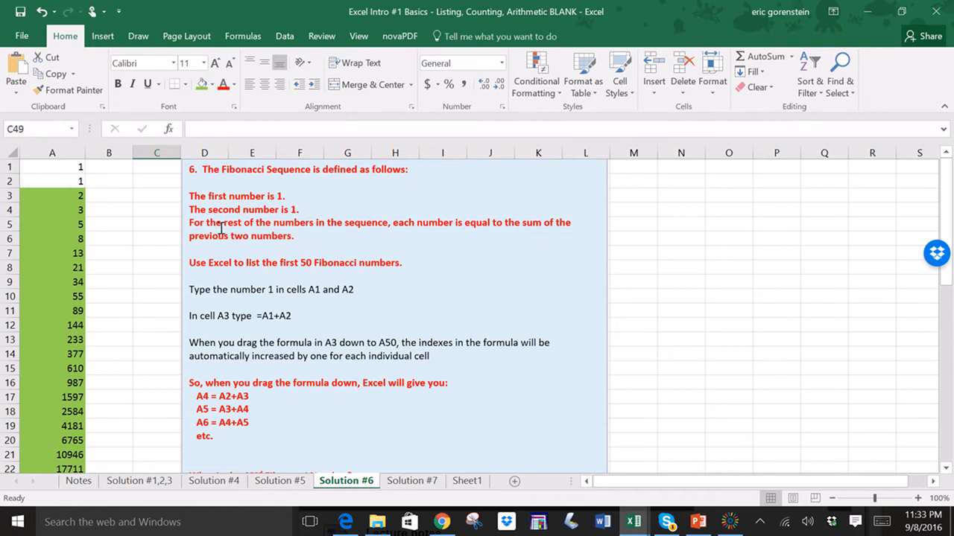
scroll(222, 230, "down", 1)
scroll(221, 230, "up", 1)
scroll(221, 229, "down", 5)
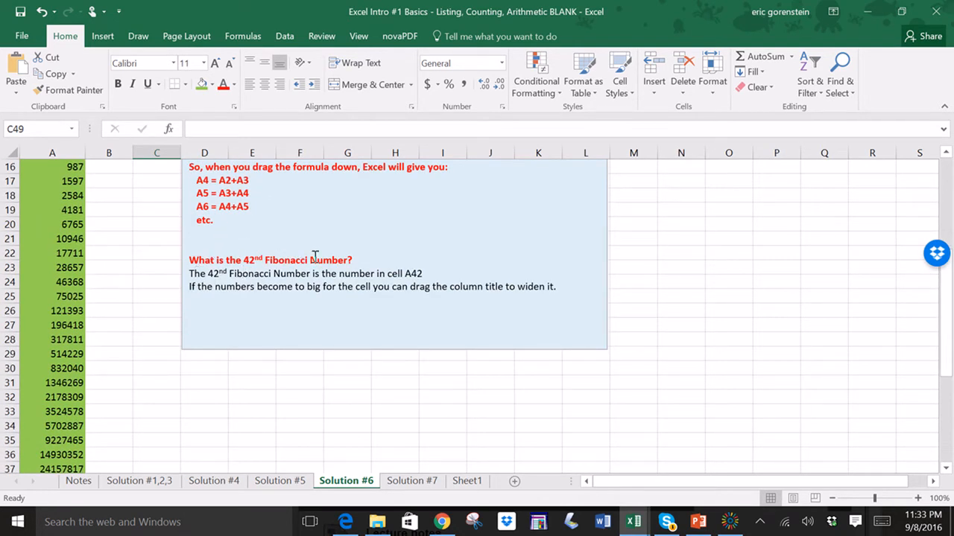
scroll(56, 420, "down", 4)
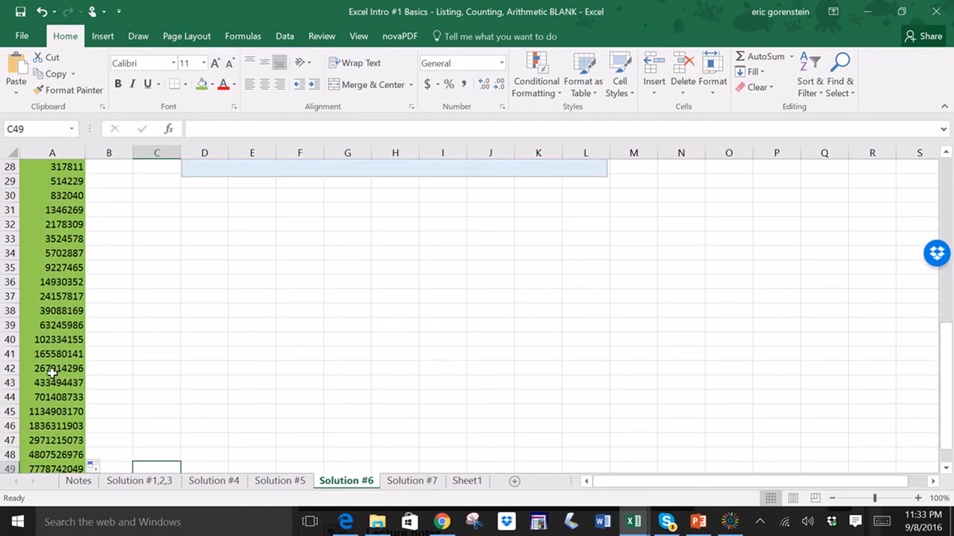
left_click(52, 368)
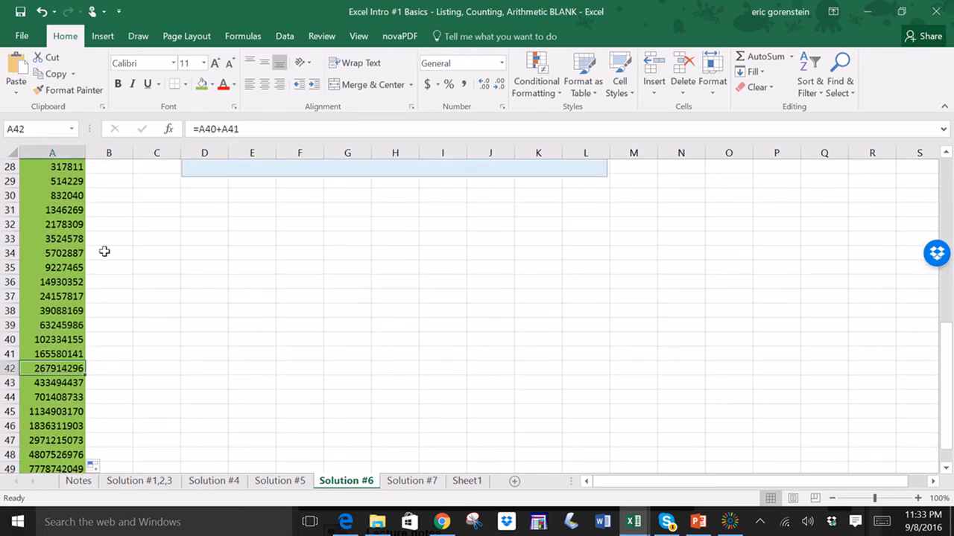
left_click(213, 84)
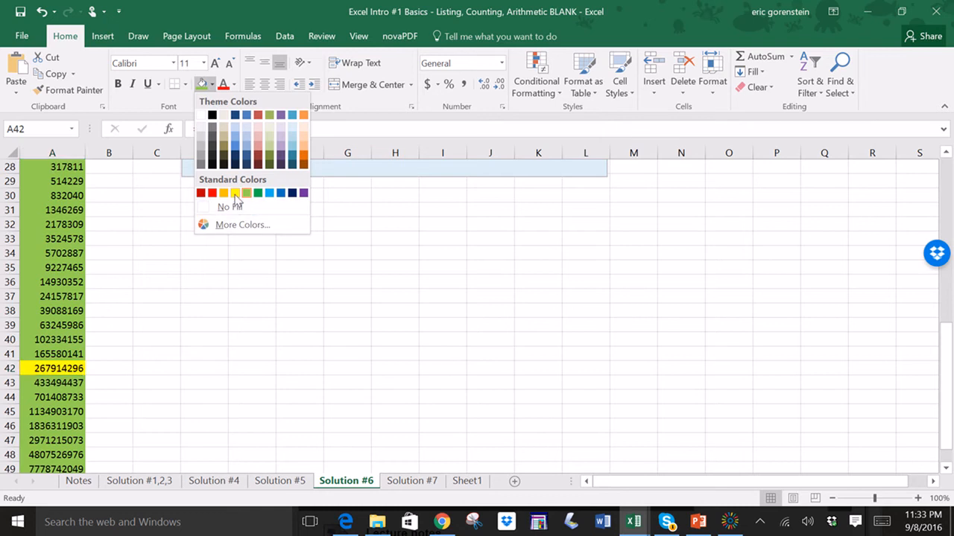
left_click(235, 193)
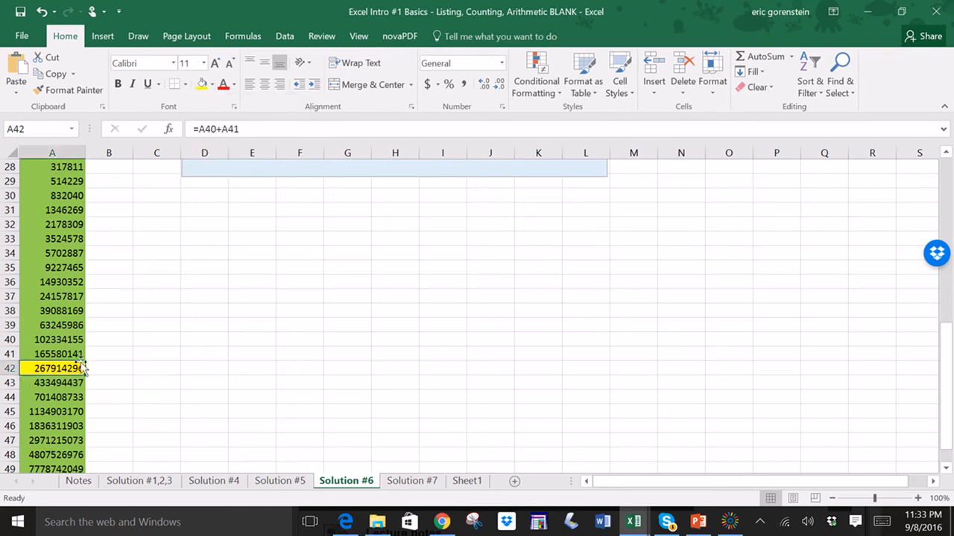
- Switch to the Solution #7 sheet
scroll(205, 419, "up", 1)
scroll(205, 419, "up", 8)
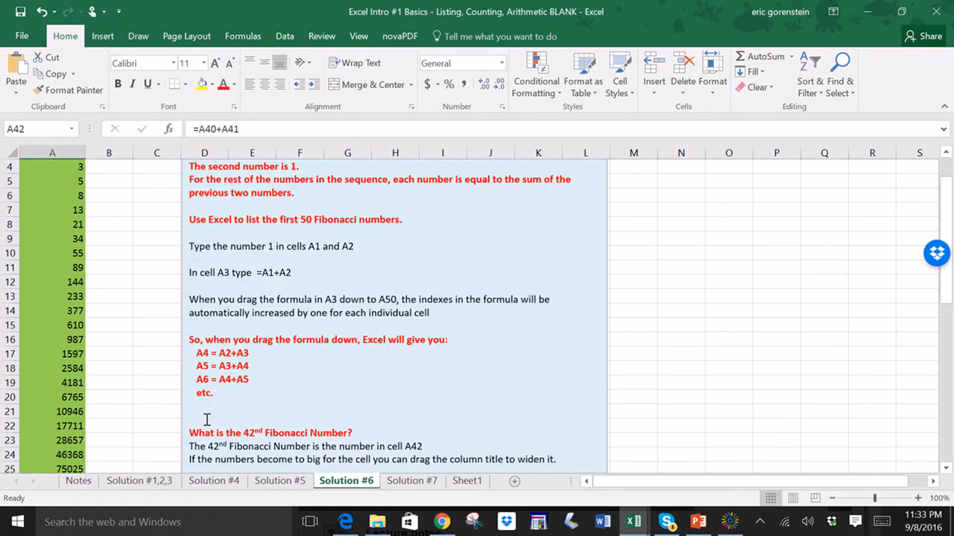
scroll(191, 412, "up", 1)
scroll(191, 412, "up", 1)
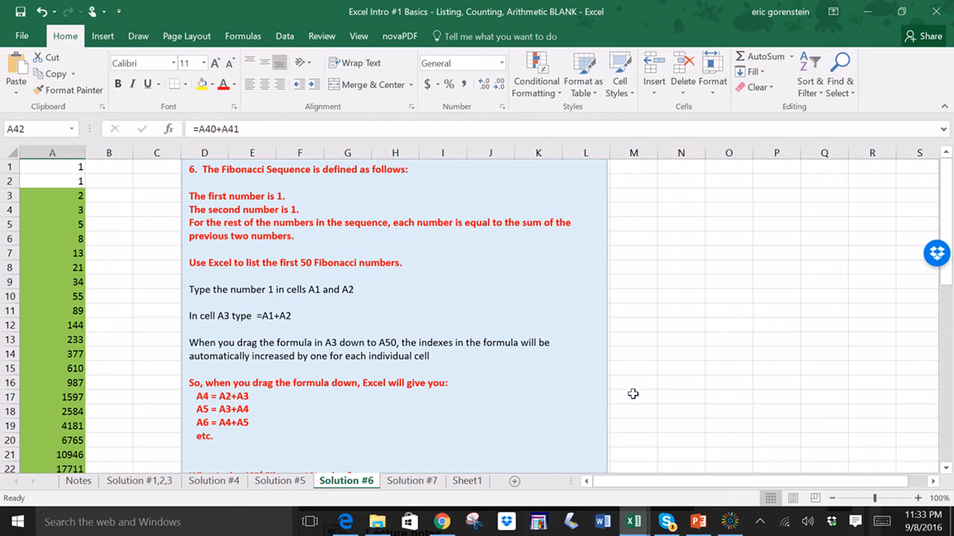
left_click(422, 483)
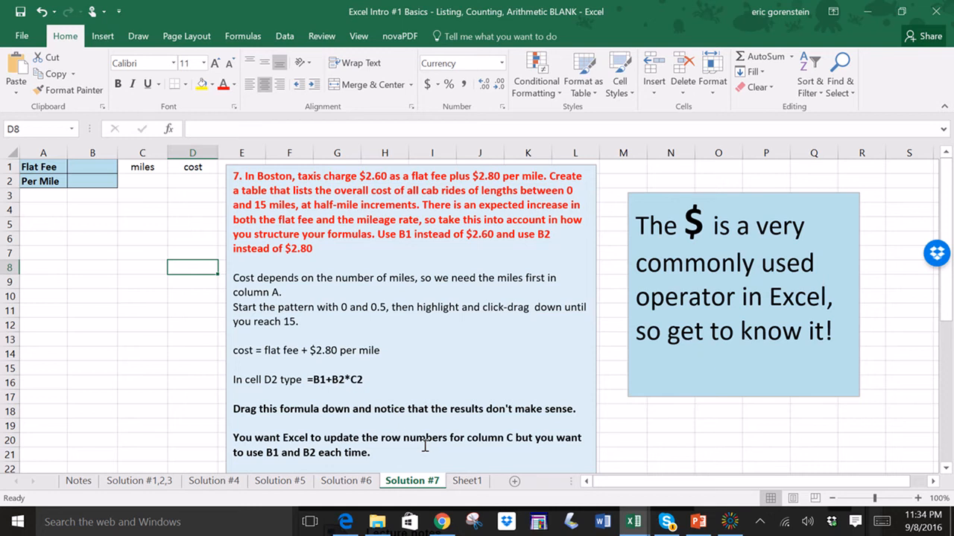
- Enter 2.60 as the flat fee in cell B1
left_click(234, 351)
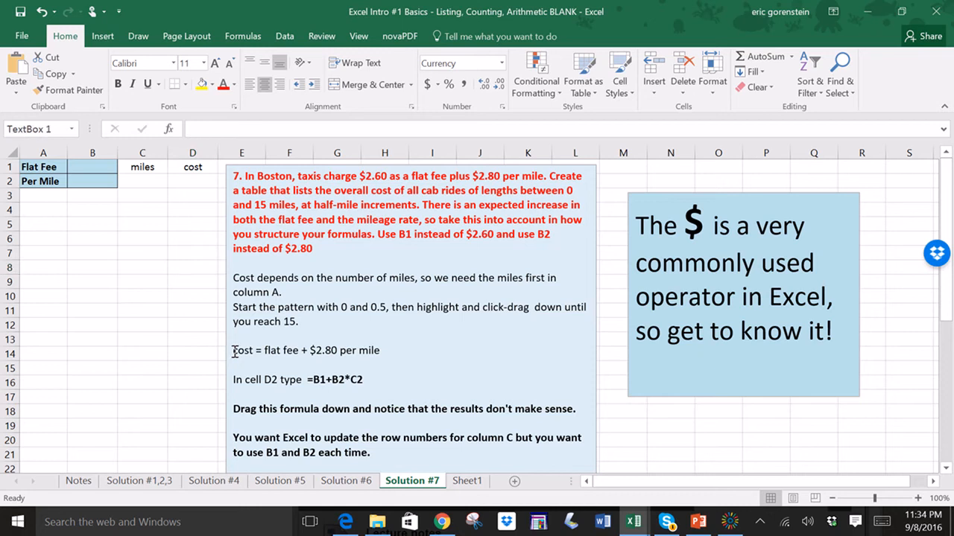
left_click_drag(234, 351, 386, 350)
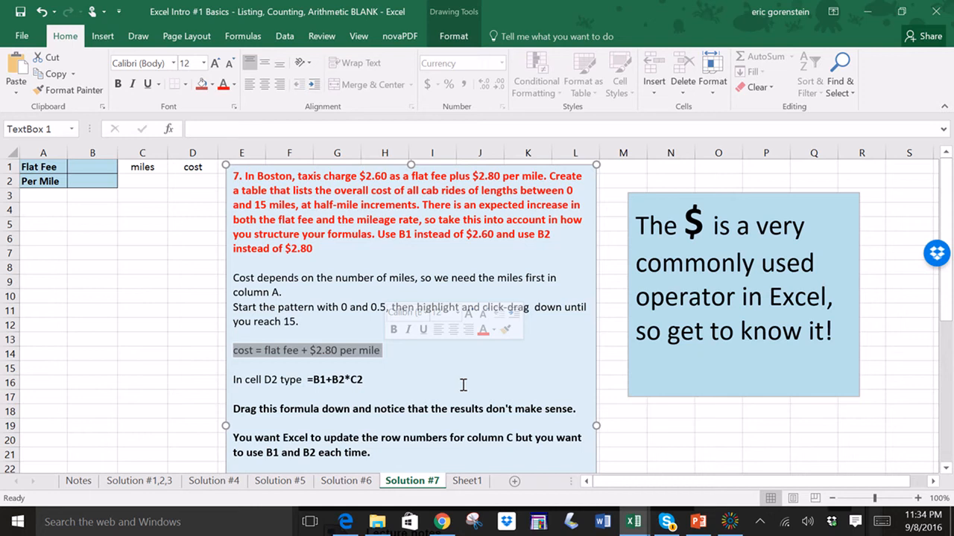
left_click(86, 167)
type("2")
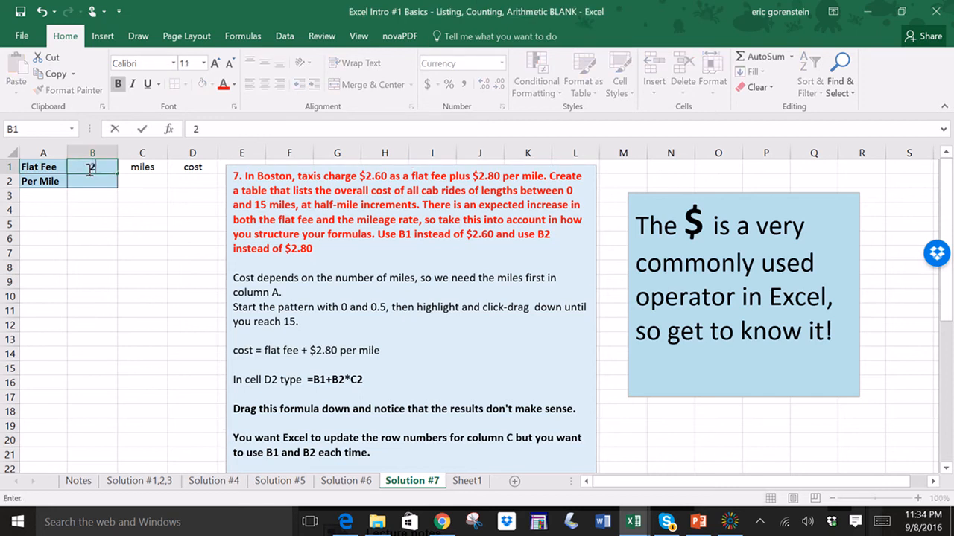
type(".60")
key("Return")
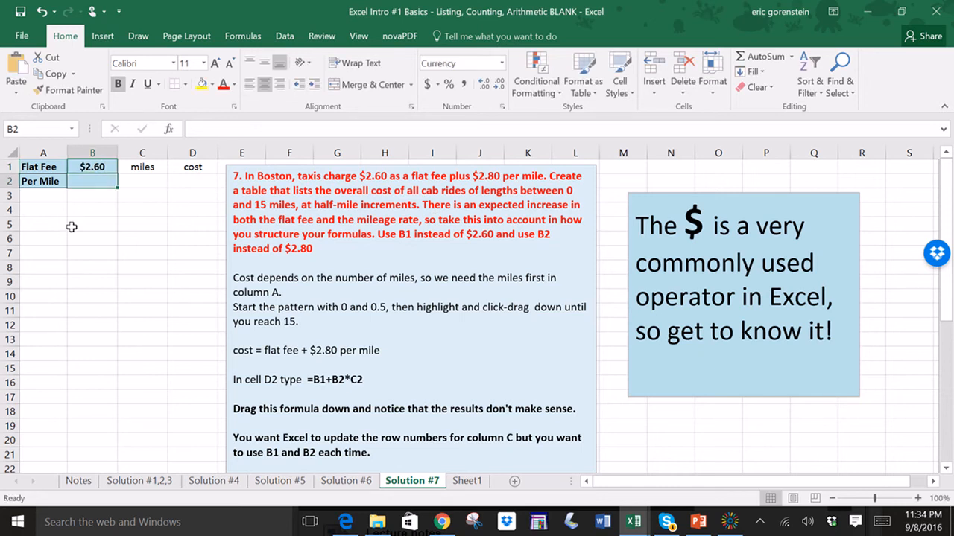
- Switch the flat fee in B1 to General number format and back to Currency
left_click(98, 168)
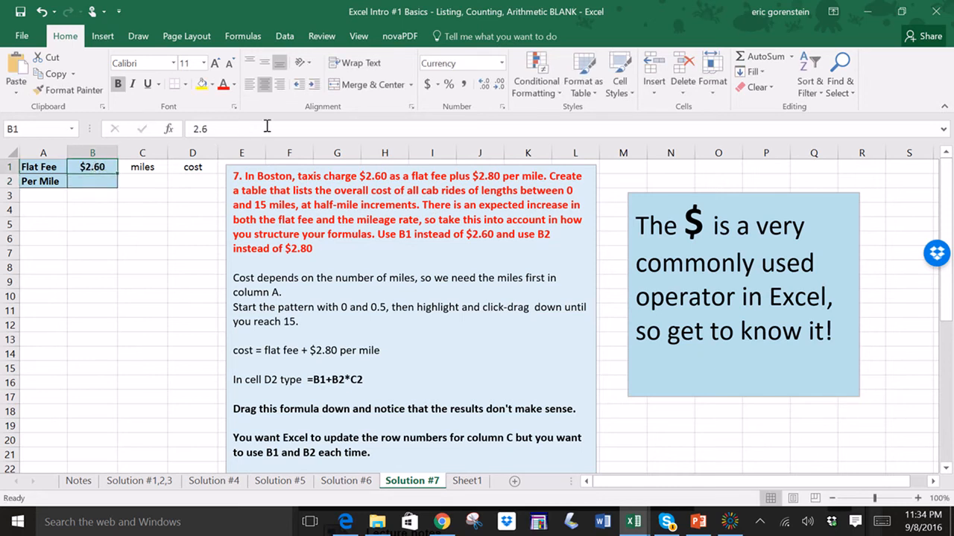
left_click(501, 67)
left_click(492, 95)
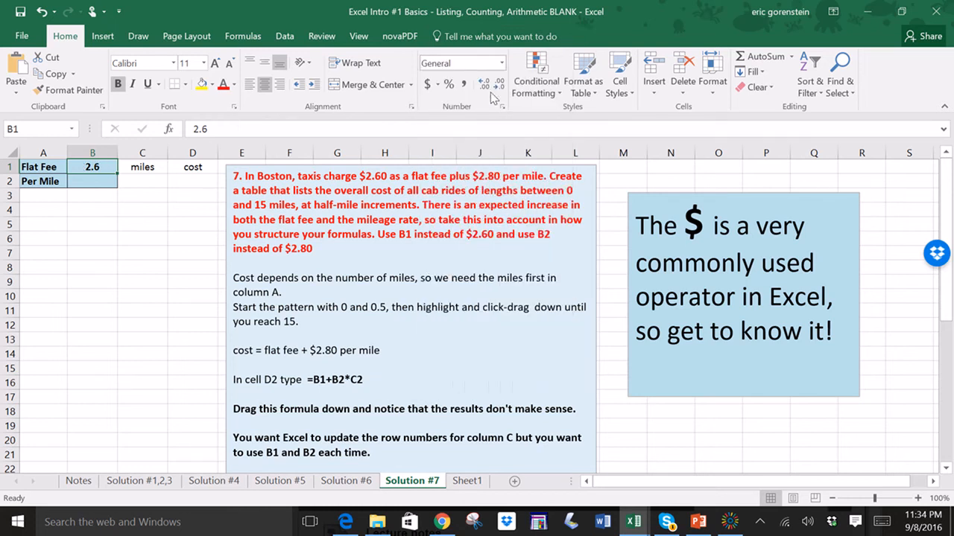
left_click(81, 240)
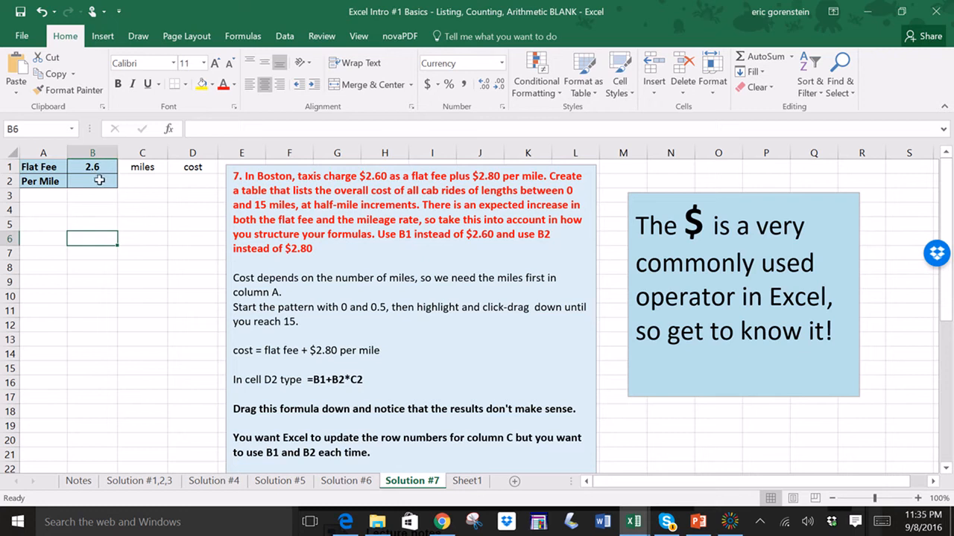
left_click(502, 64)
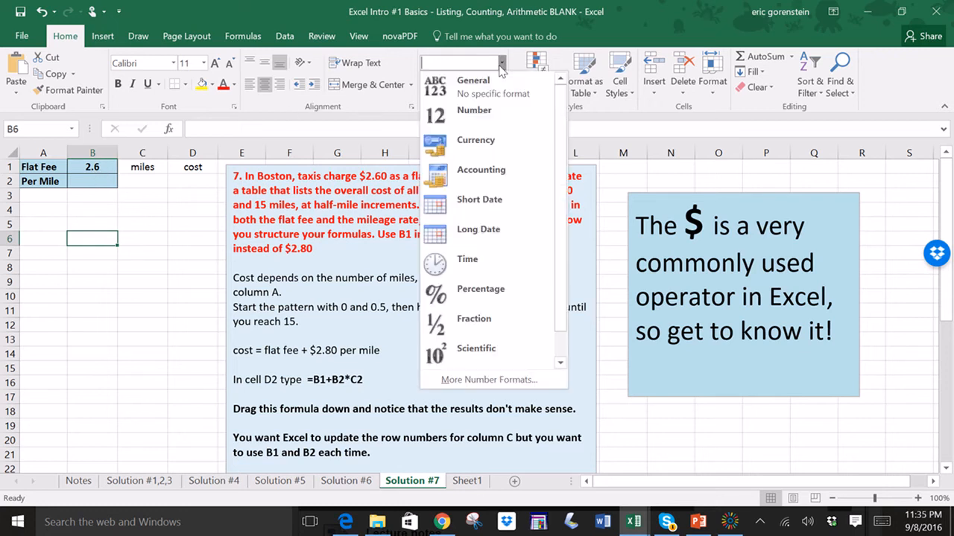
left_click(472, 146)
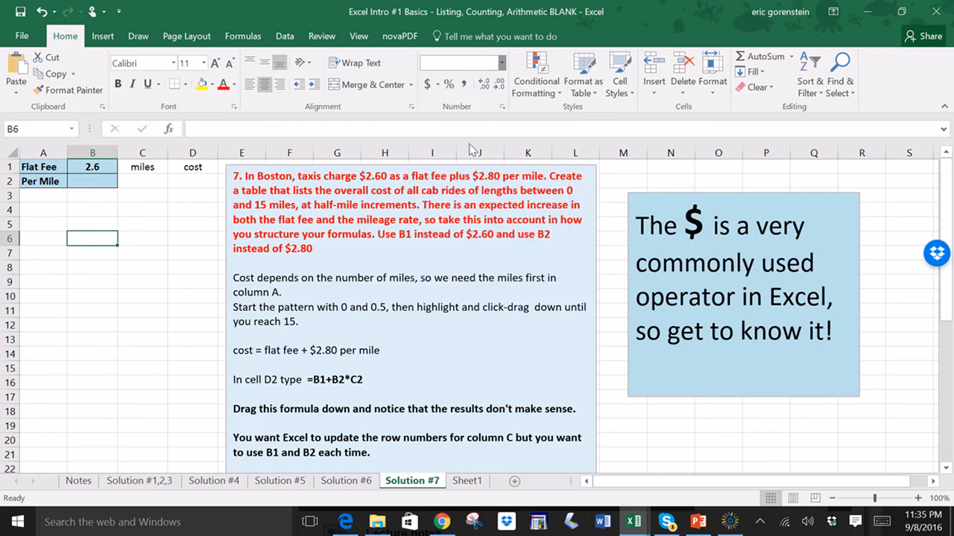
left_click(84, 166)
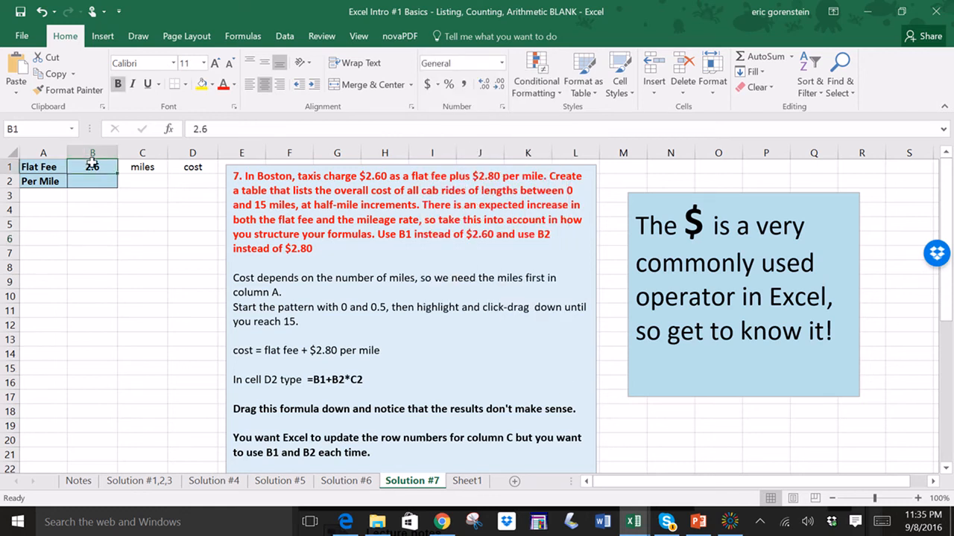
left_click(504, 66)
left_click(484, 149)
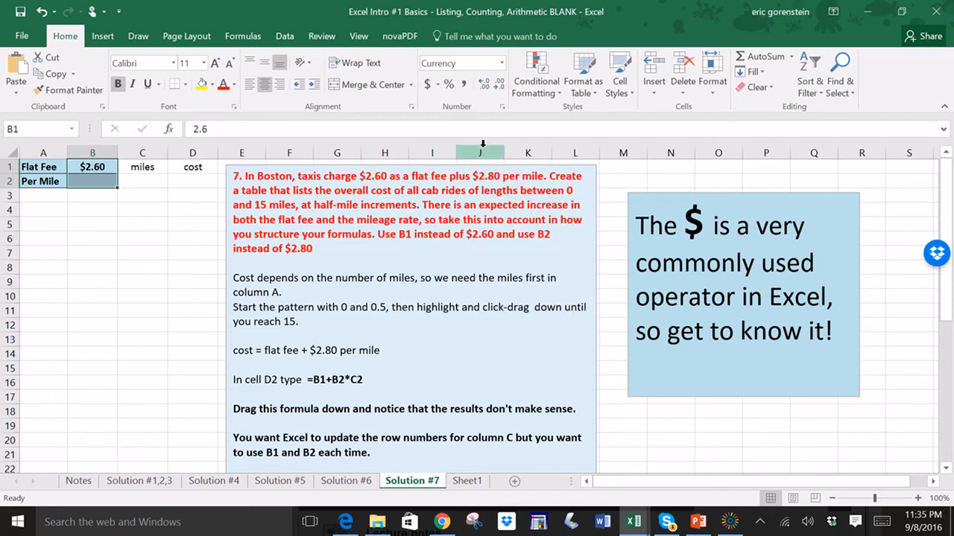
- Enter 2.80 as the per-mile rate in cell B2
left_click(104, 221)
left_click(96, 188)
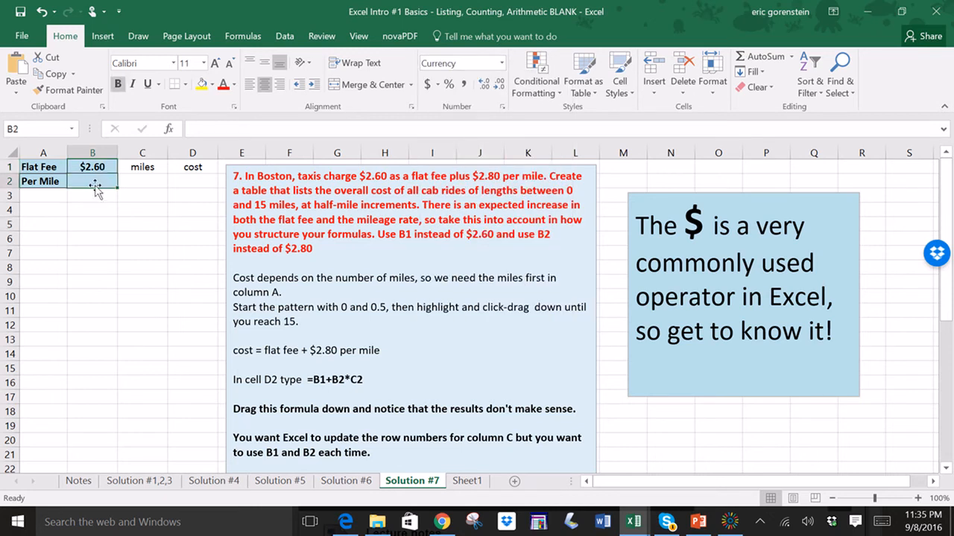
type("2")
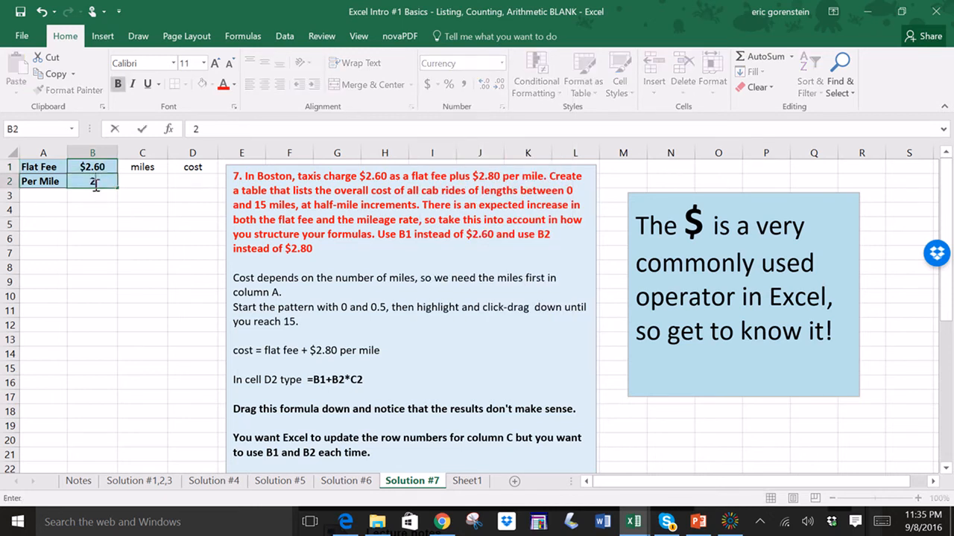
type(".8")
key("Return")
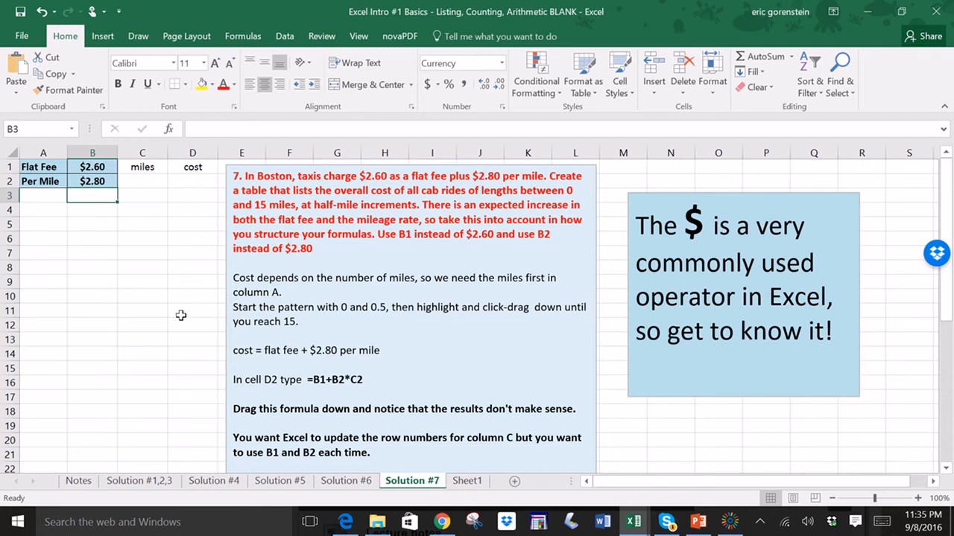
- Start the miles column with 0, 0.5 and 1 in cells C2 to C4
left_click(142, 181)
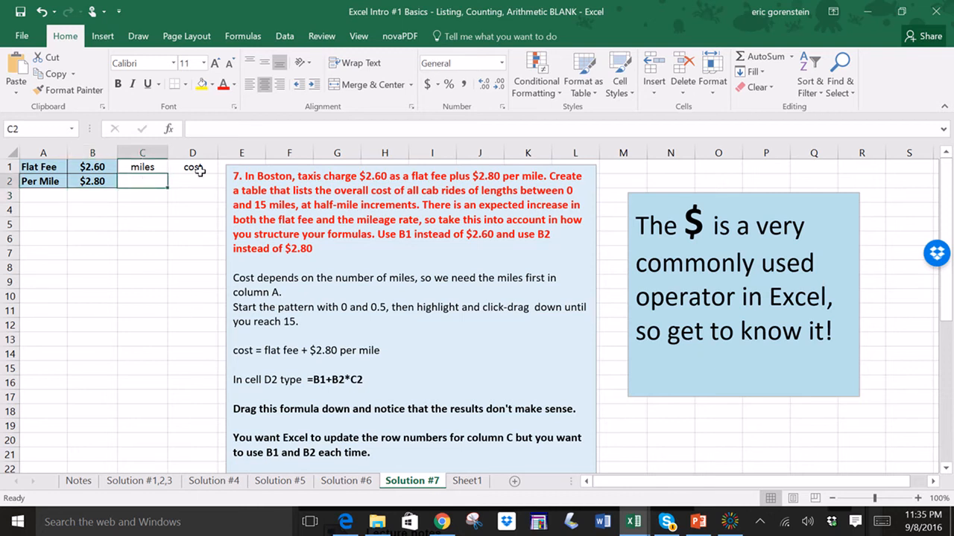
type(".5")
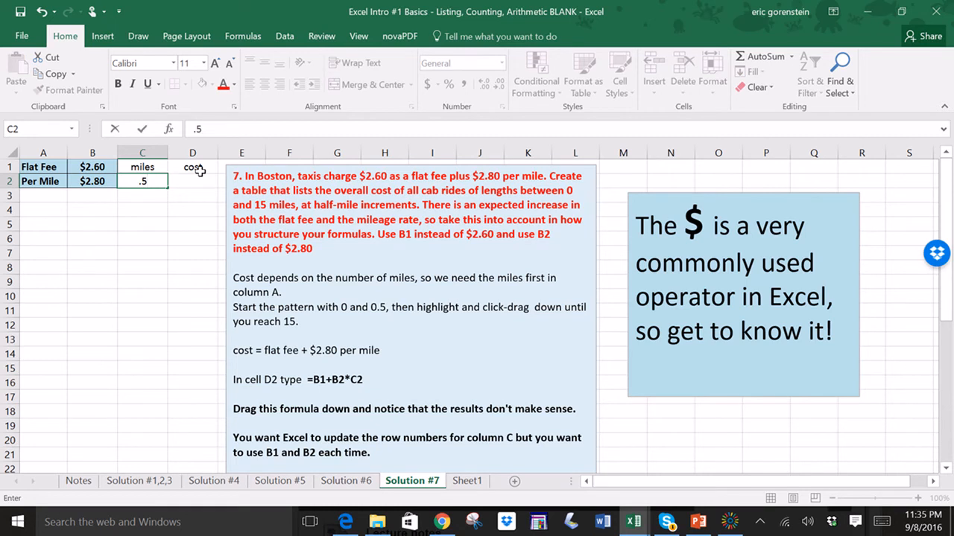
type("0")
key("BackSpace")
key("BackSpace")
type("0")
key("Return")
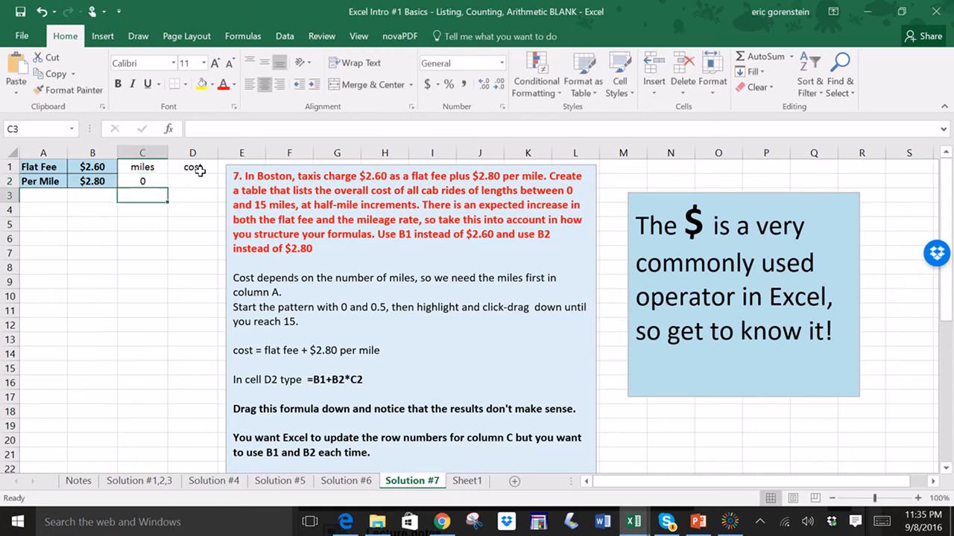
type(".5")
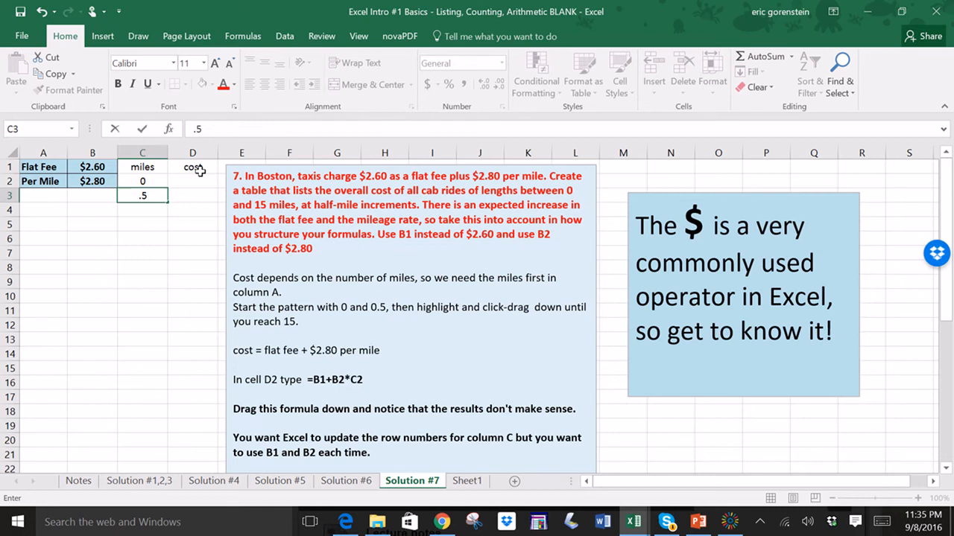
key("Return")
type("1")
key("Return")
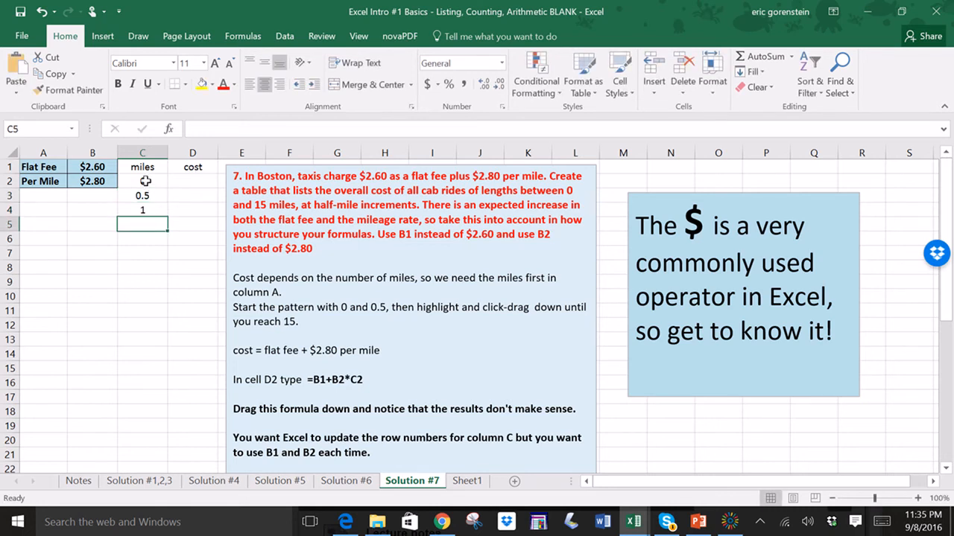
- Fill the miles series down column C to 15 in half-mile increments
left_click_drag(145, 181, 168, 310)
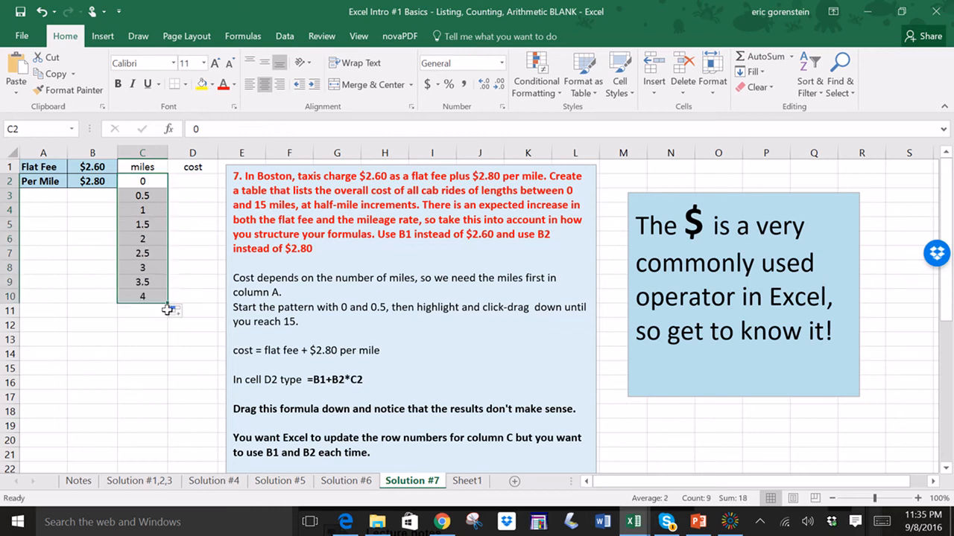
left_click_drag(167, 339, 155, 375)
left_click(191, 337)
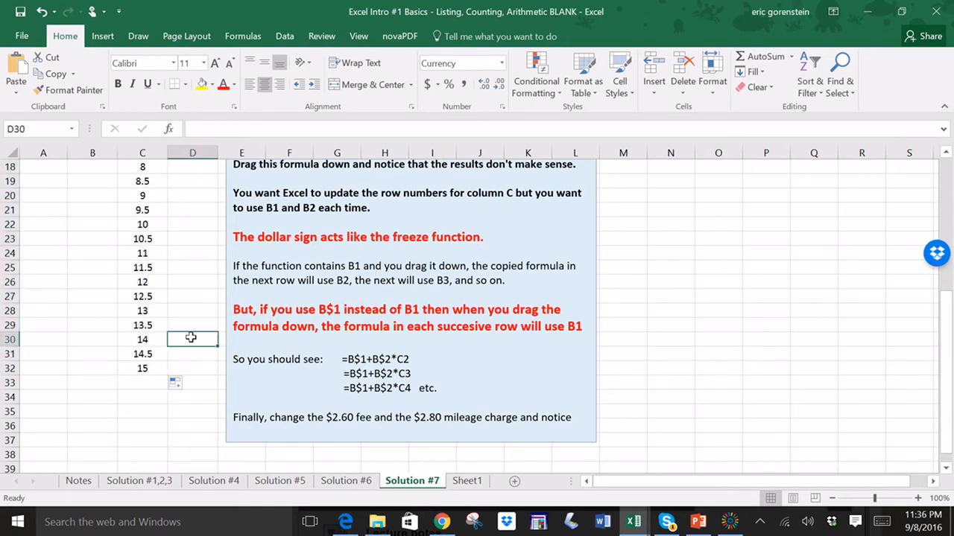
- Review the cost formula line in the instructions box and the fee cells B1 and B2
scroll(190, 337, "up", 6)
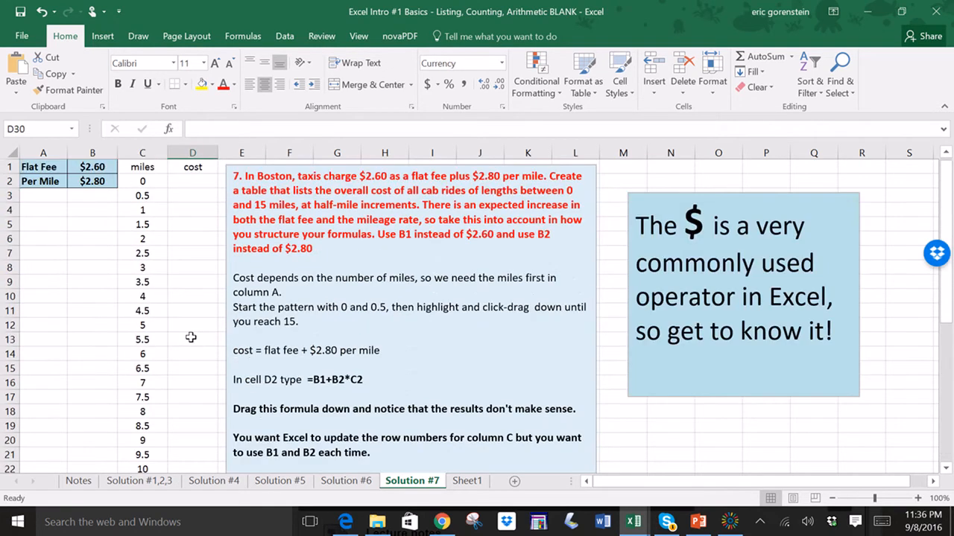
left_click(187, 183)
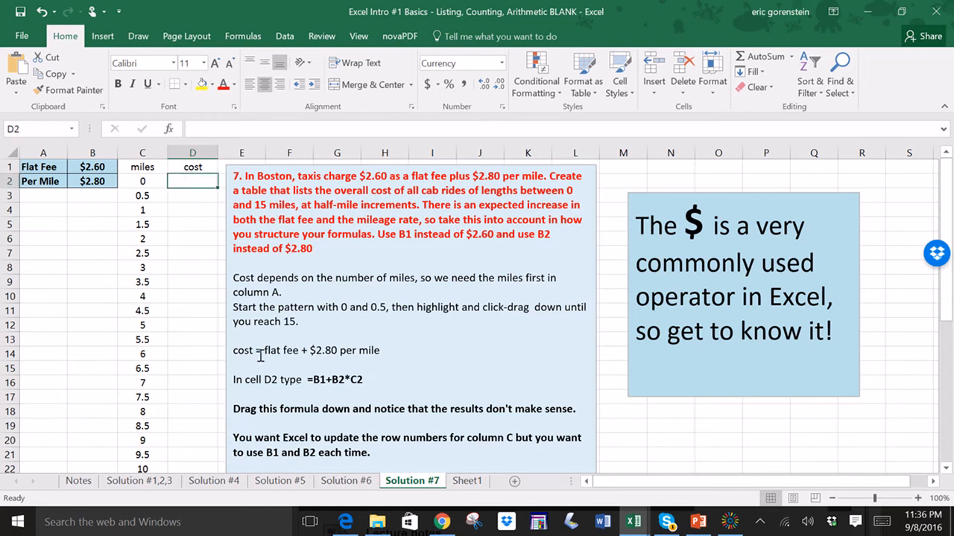
left_click_drag(235, 351, 376, 356)
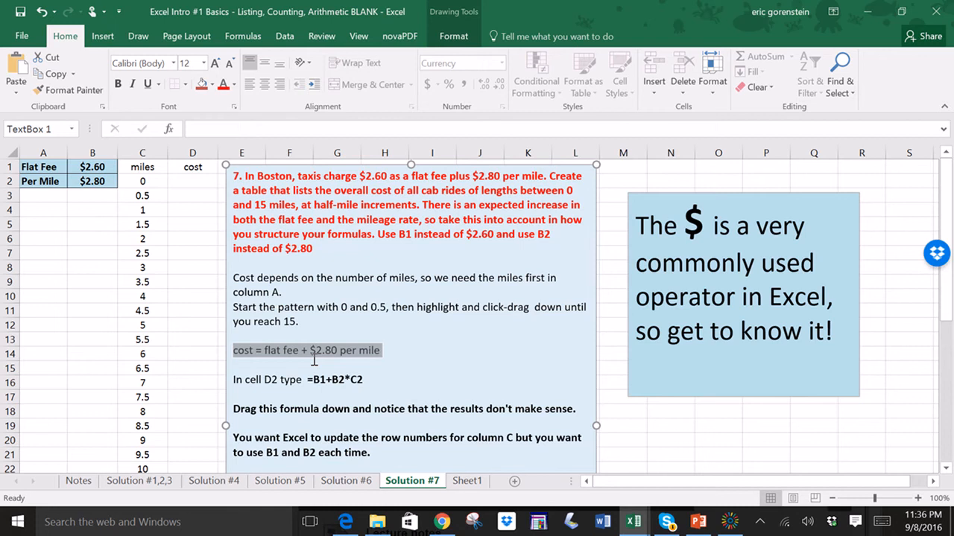
left_click(187, 181)
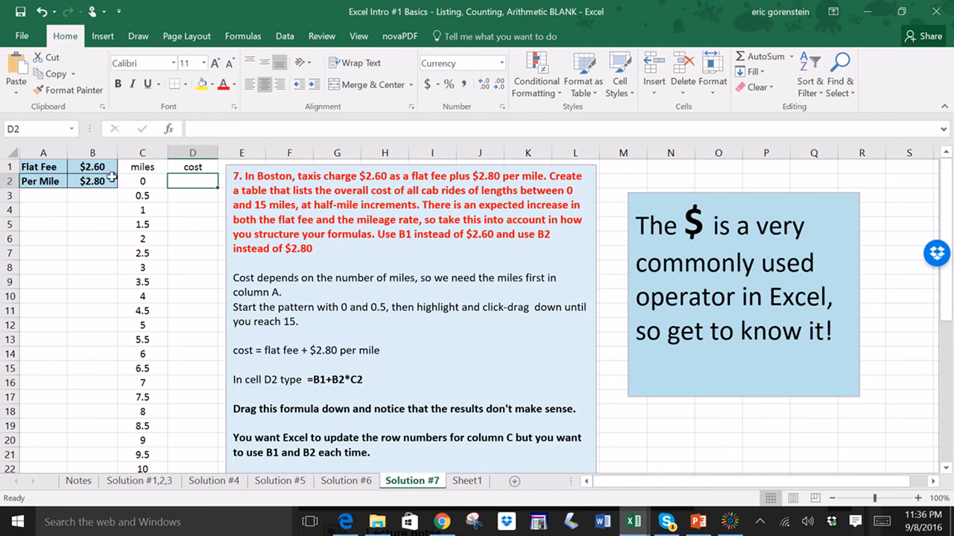
left_click_drag(82, 170, 82, 177)
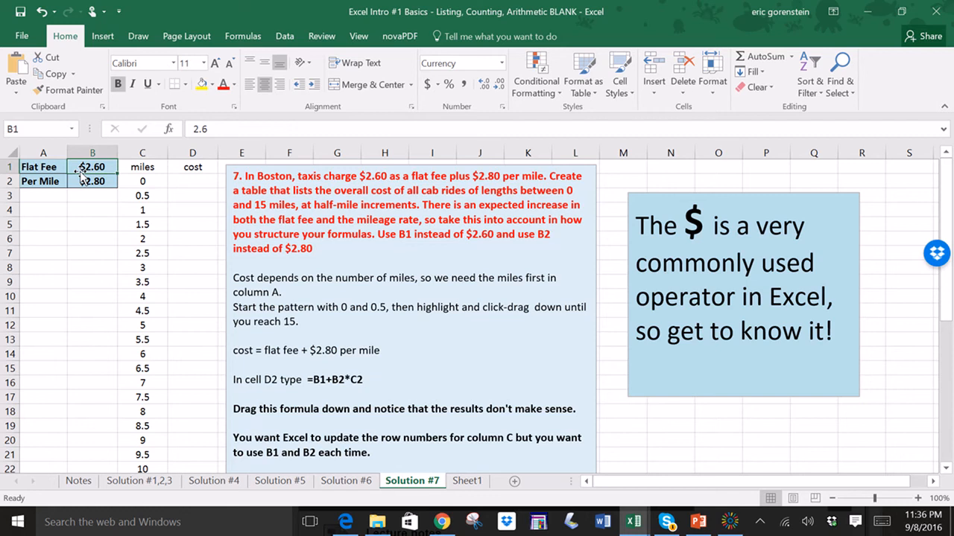
left_click(194, 181)
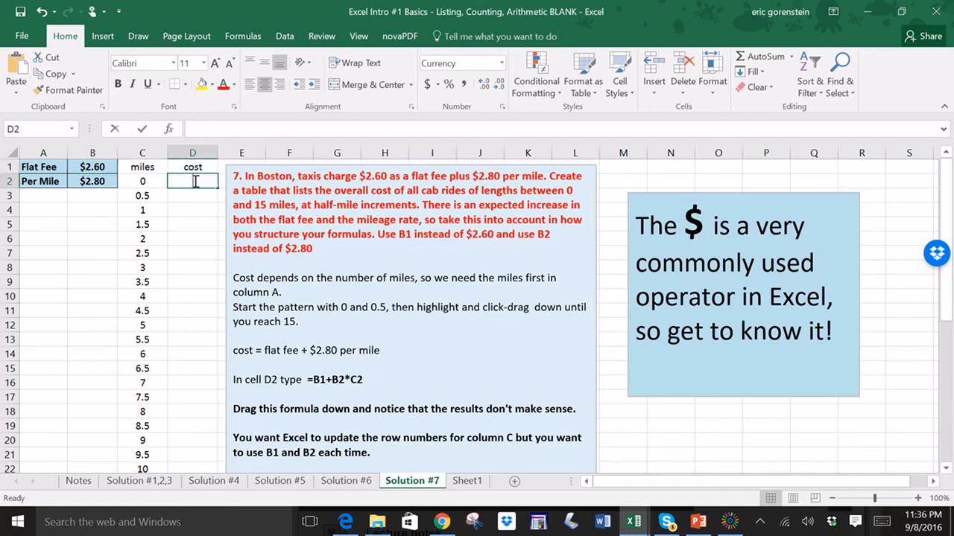
- Enter the cost formula =B1+2.80*C2 in cell D2
type("=")
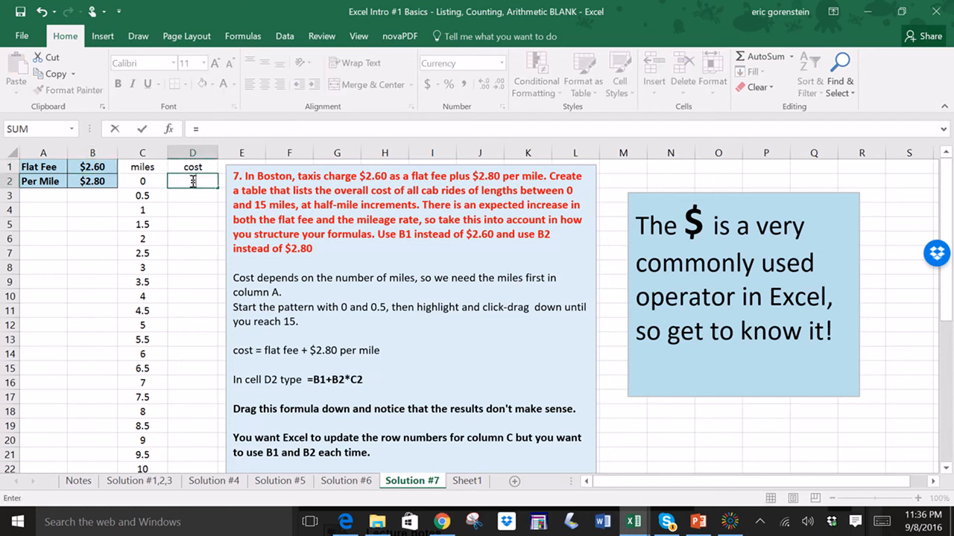
left_click(92, 169)
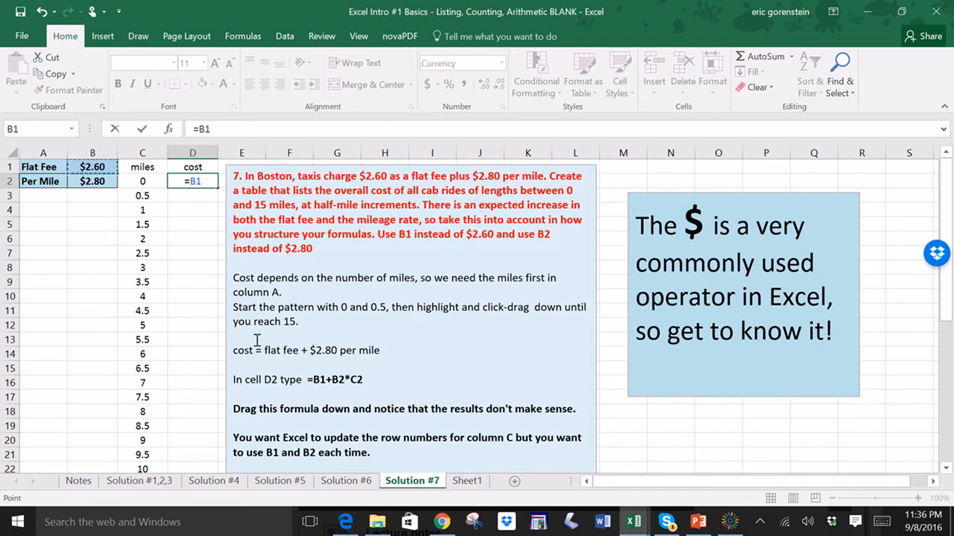
type("+2.80")
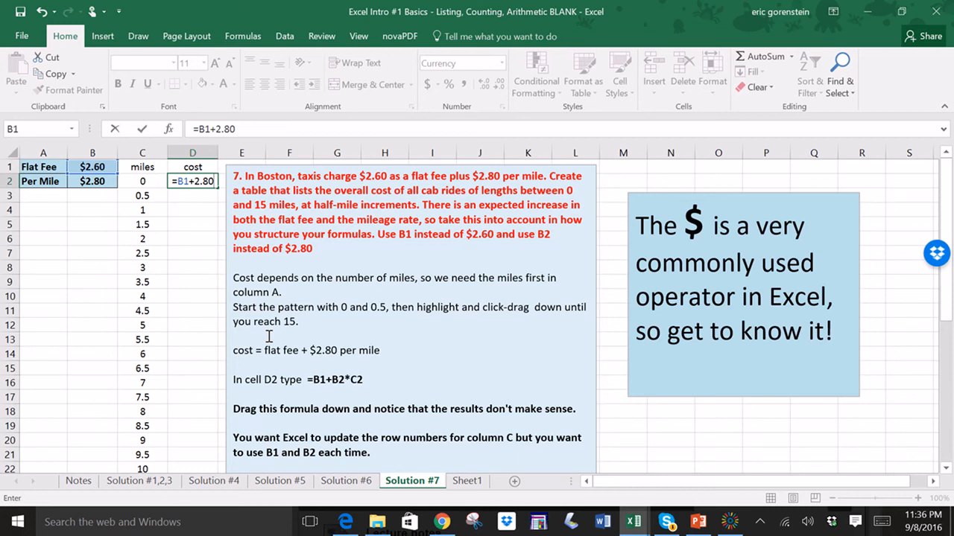
type("*")
left_click(139, 179)
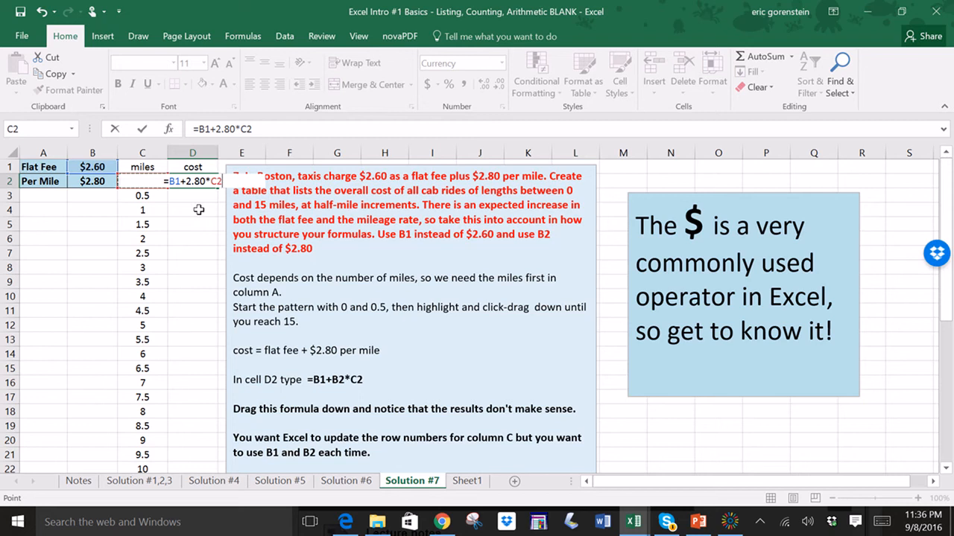
key("Return")
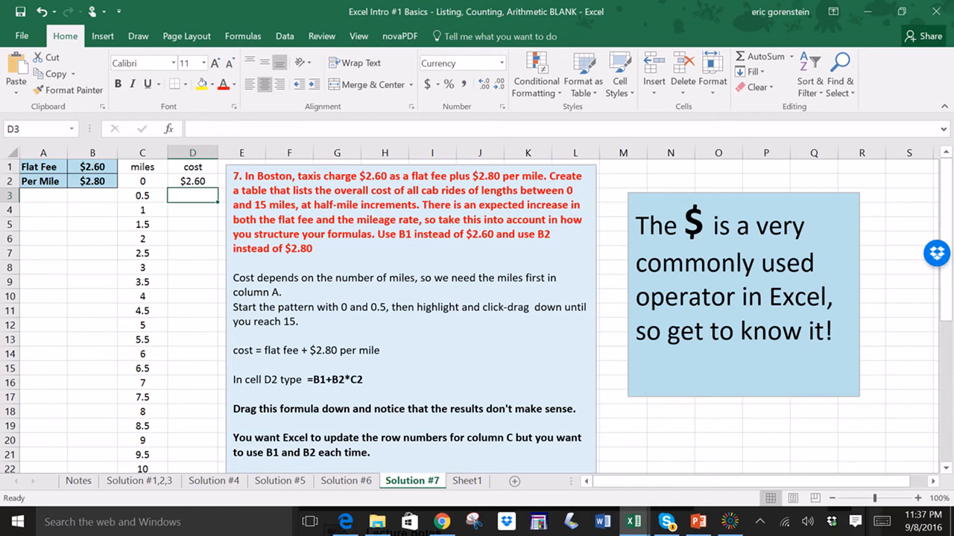
- Erase the formula in cell D2
left_click(193, 182)
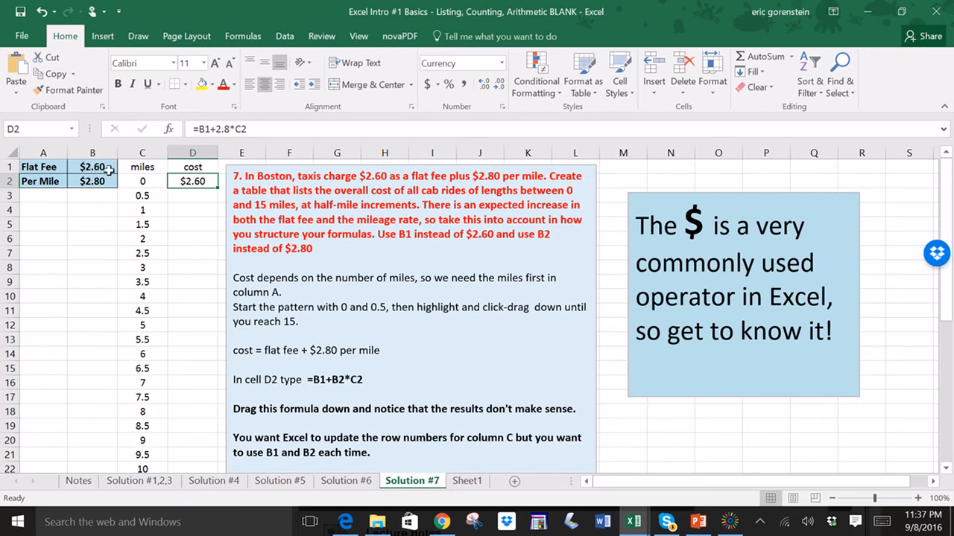
left_click(230, 129)
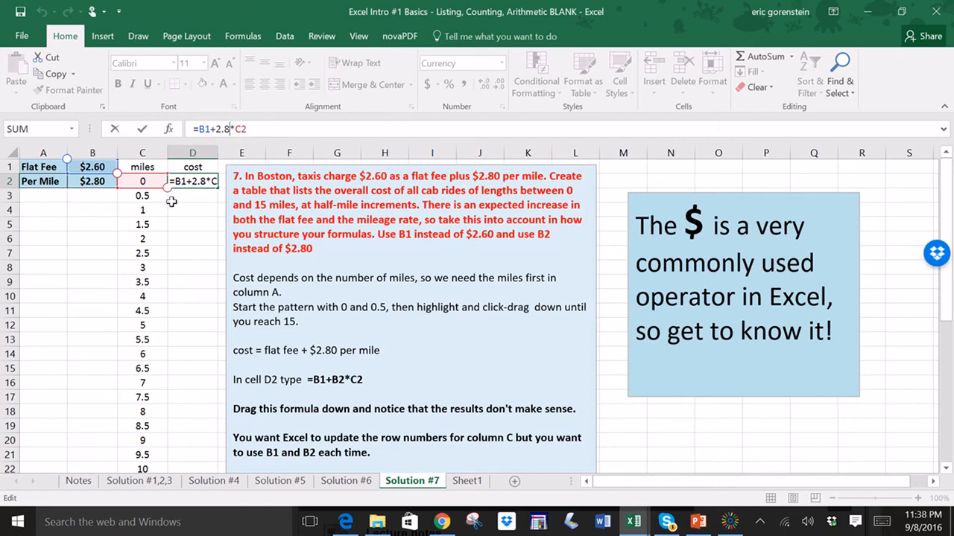
key("Delete")
key("BackSpace")
key("BackSpace")
key("BackSpace")
key("BackSpace")
key("BackSpace")
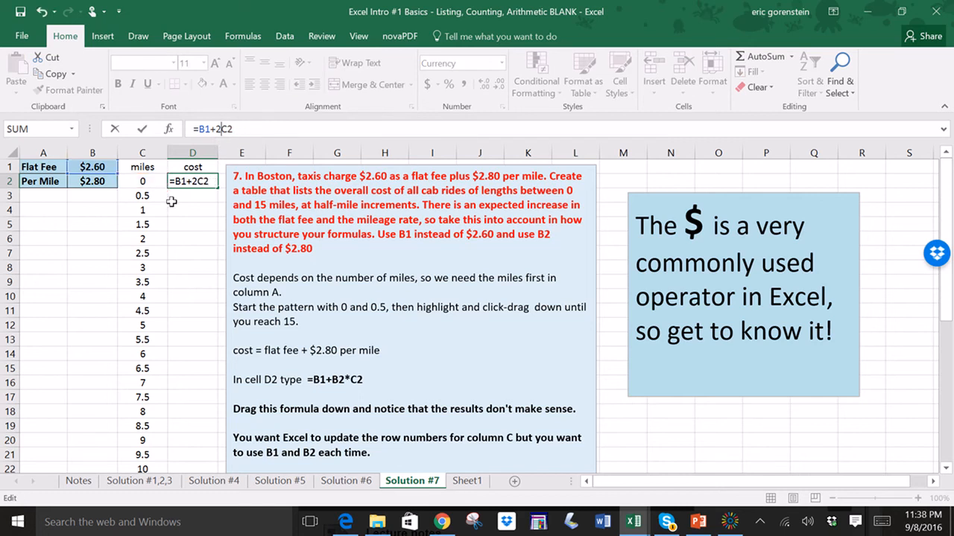
key("BackSpace")
key("BackSpace")
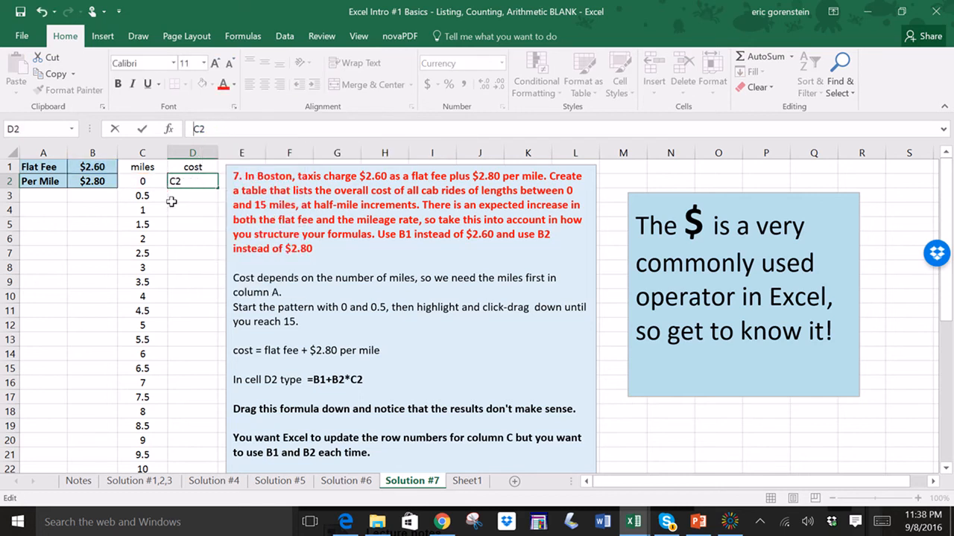
key("Delete")
key("Delete")
left_click(192, 226)
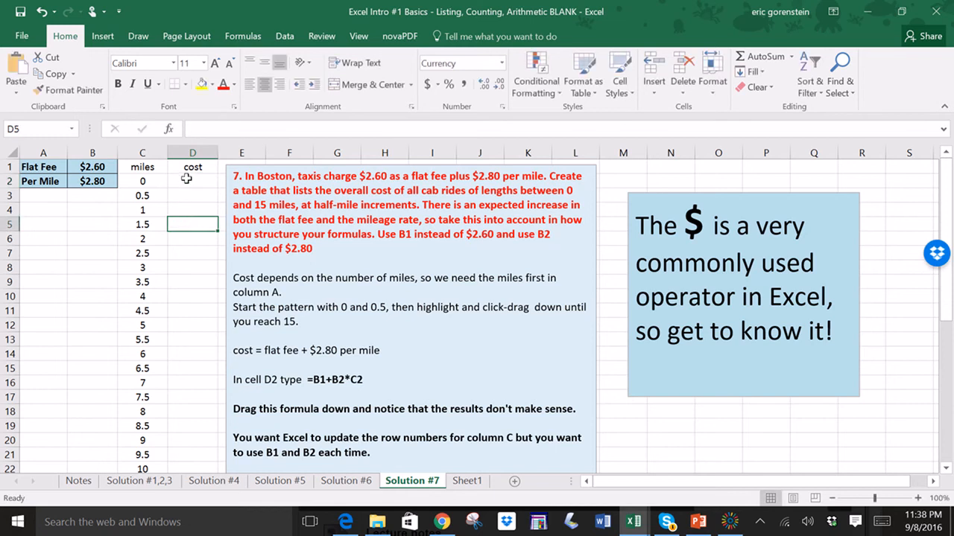
- Enter the cost formula =B1+B2*C2 in cell D2
left_click(186, 179)
type("=")
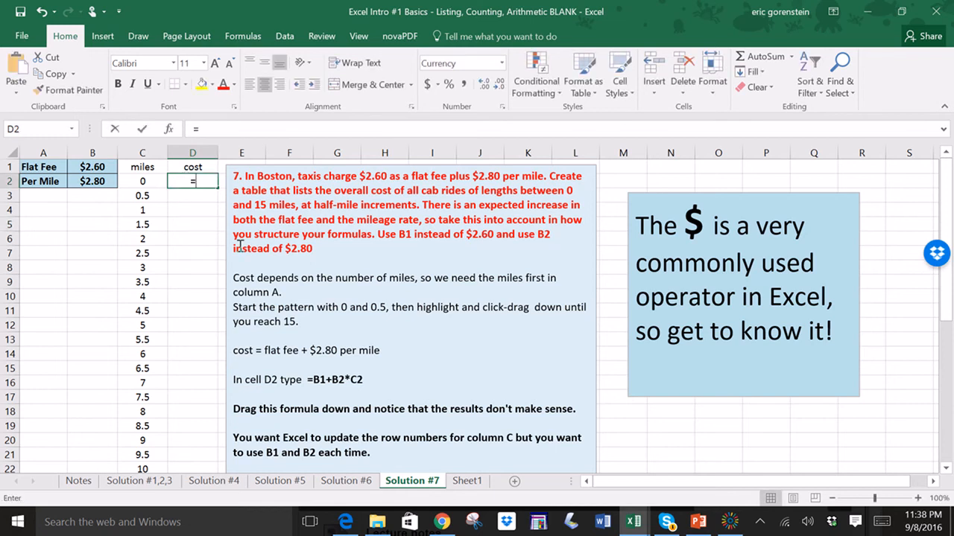
left_click(76, 167)
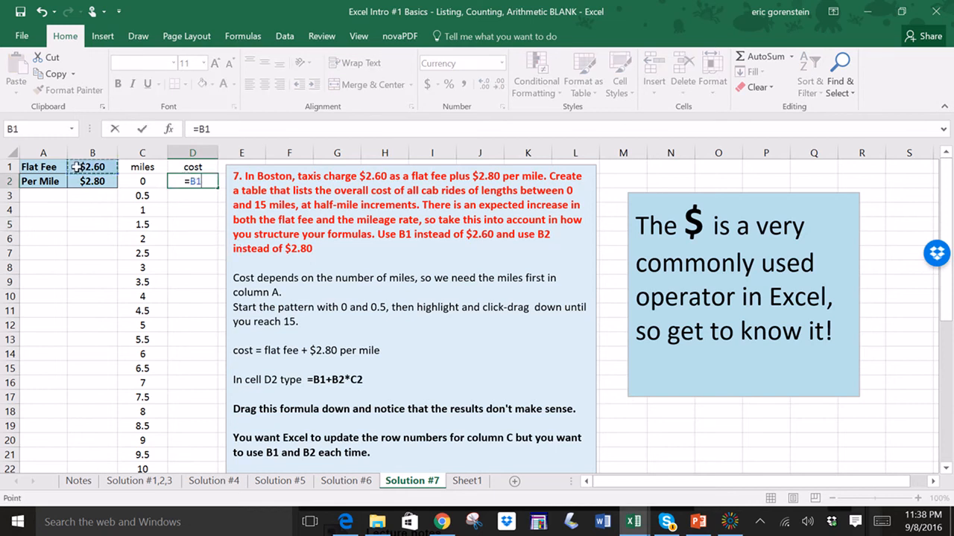
type("+")
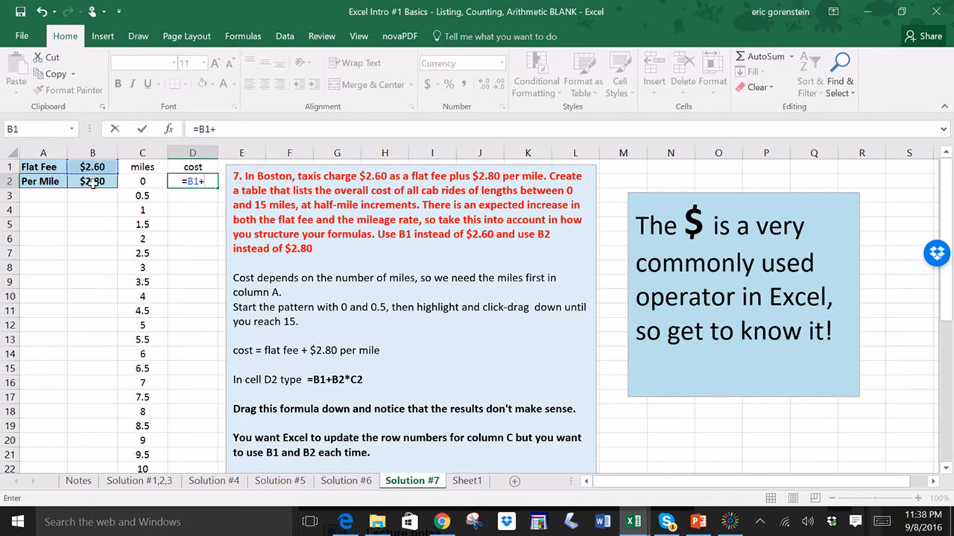
left_click(91, 181)
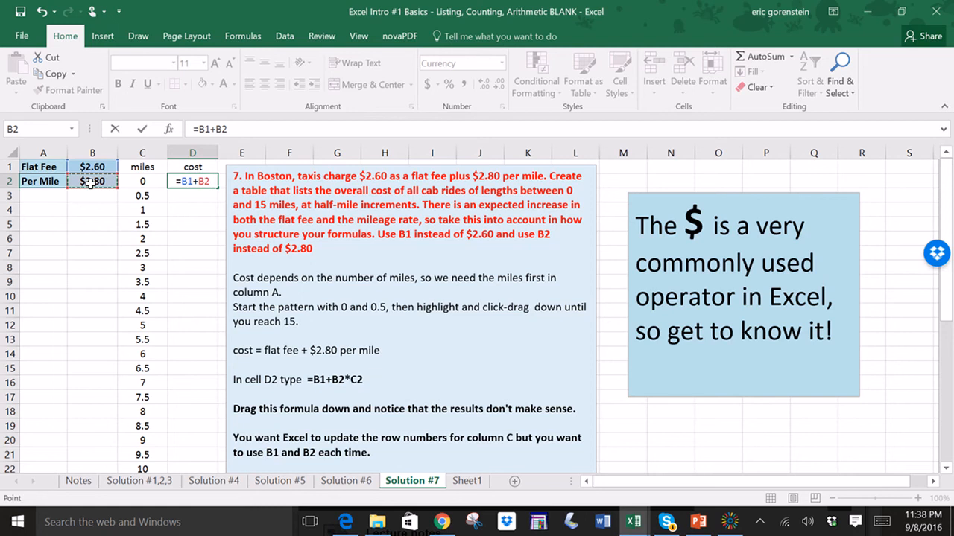
type("*")
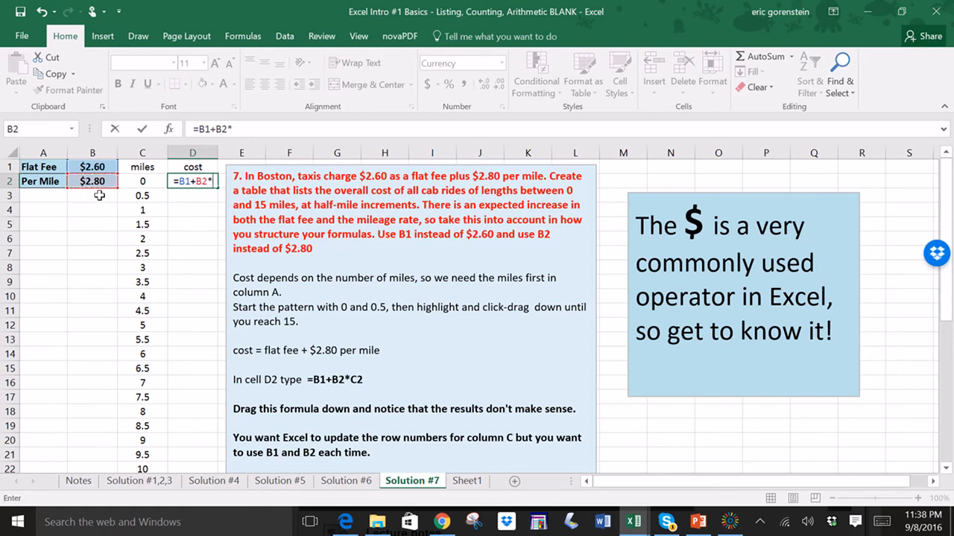
left_click(145, 181)
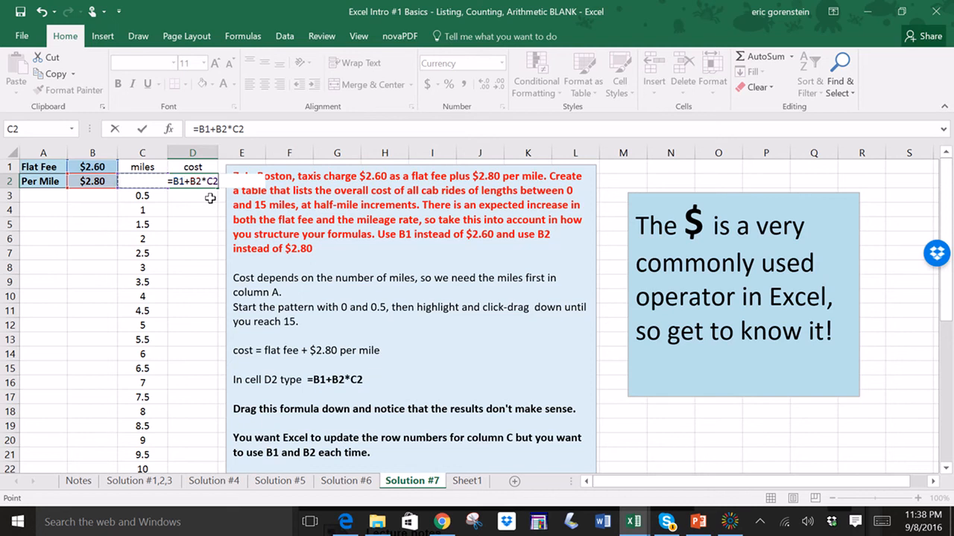
key("Return")
- Try filling the D2 cost formula down into D3, inspecting the copied formula before clearing D3
left_click(197, 181)
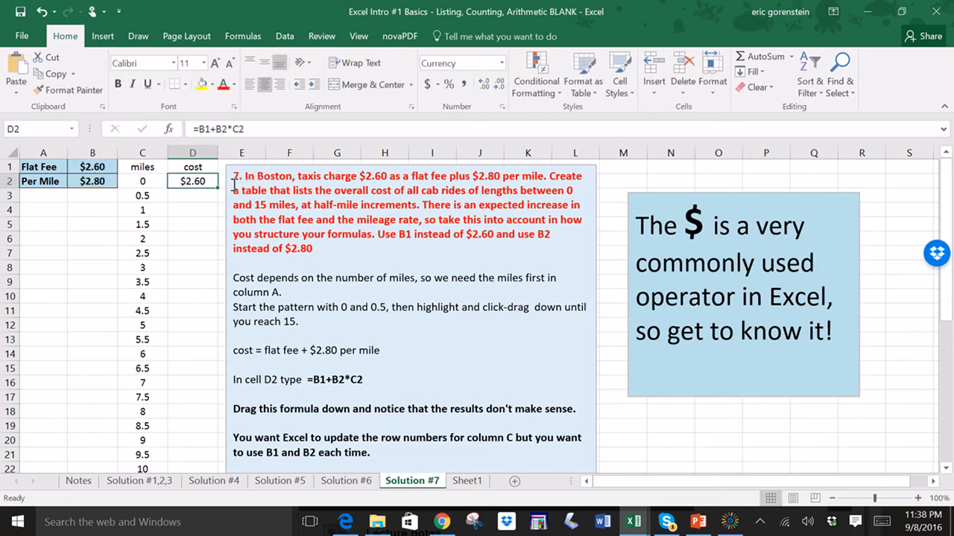
left_click_drag(217, 185, 217, 198)
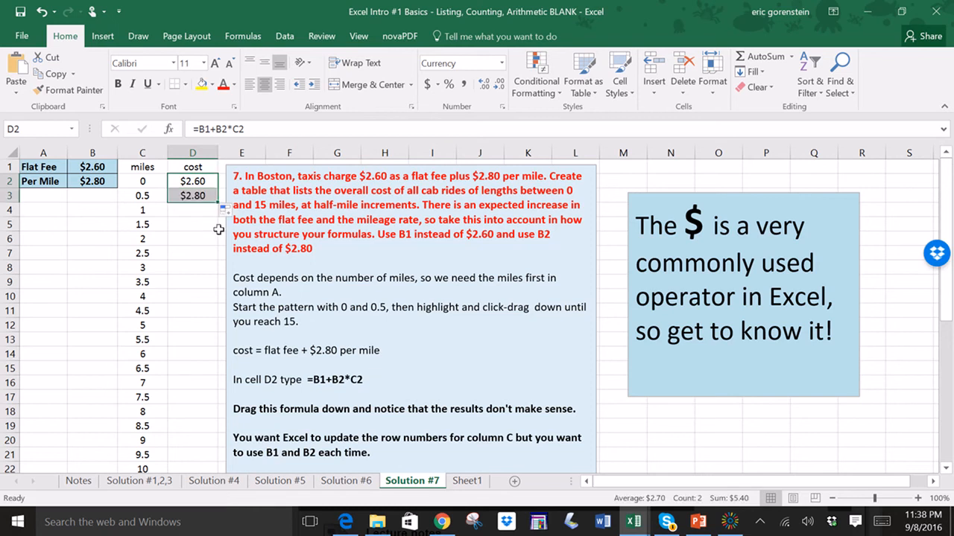
left_click(209, 279)
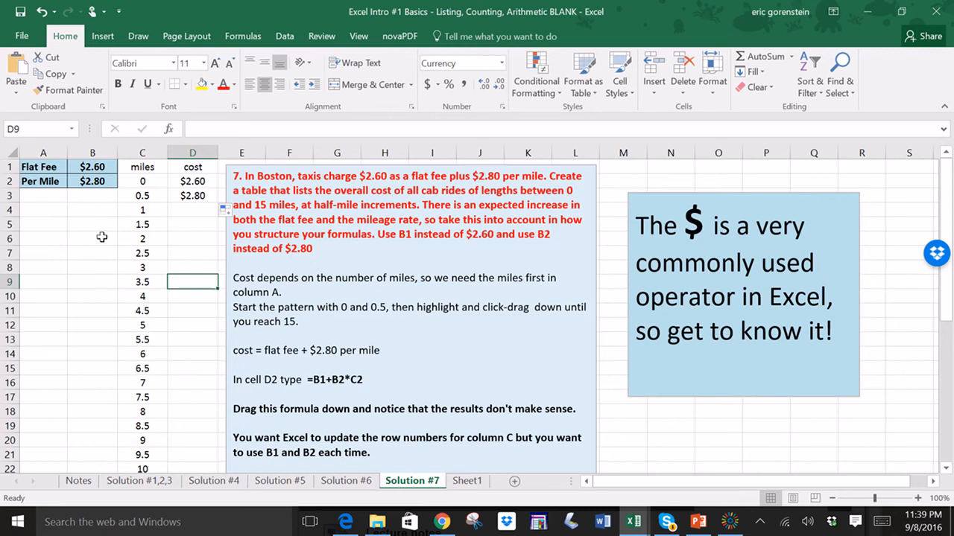
left_click(197, 198)
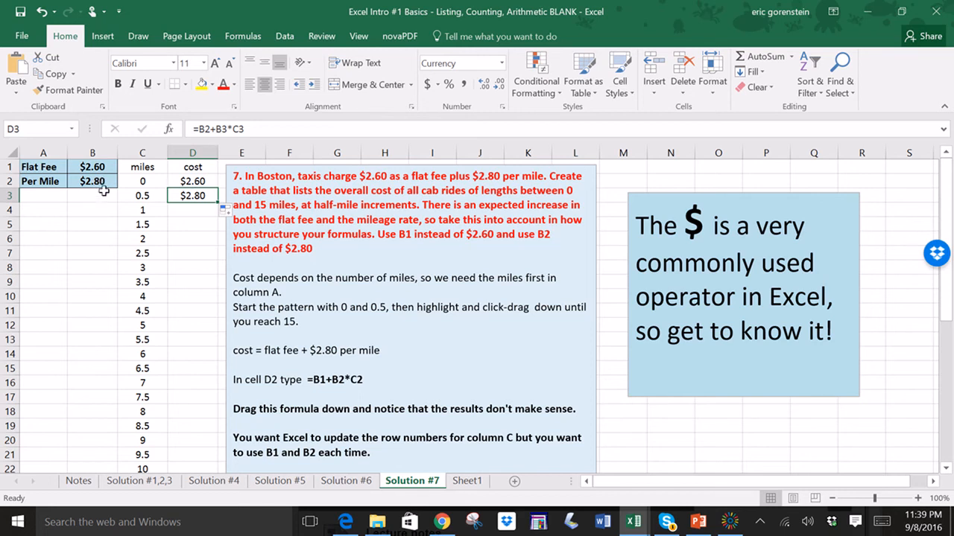
double_click(219, 128)
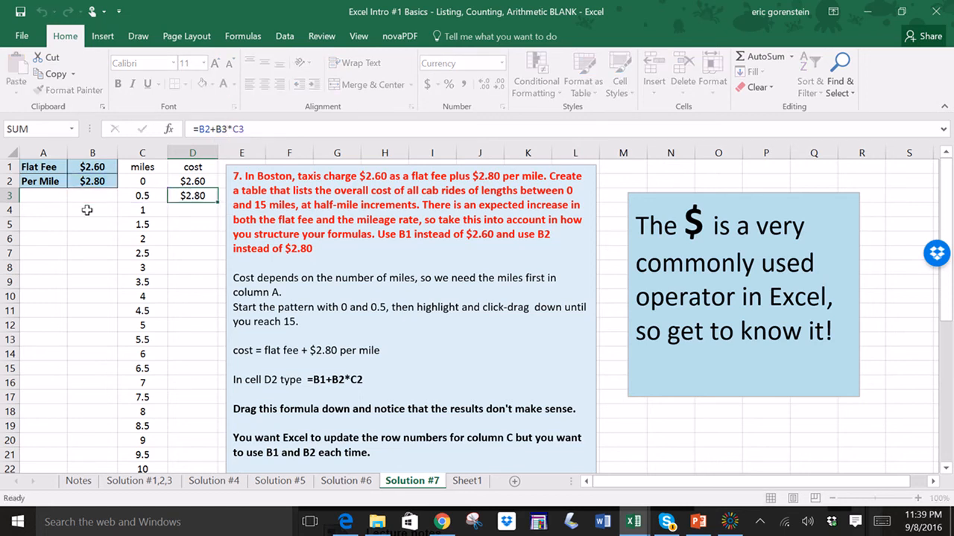
key("Return")
left_click(181, 195)
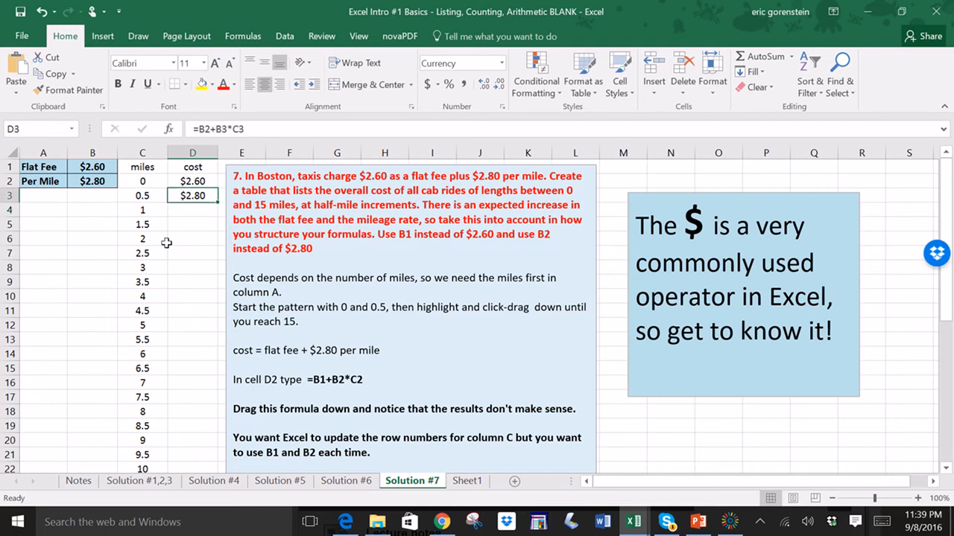
key("Delete")
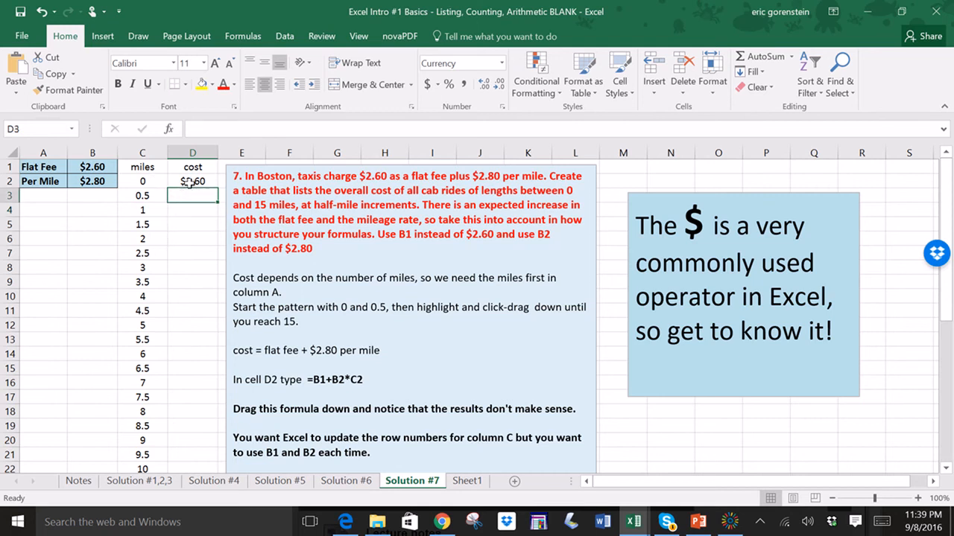
- Edit the D2 formula to =B$1+B$2*C2 so the fee references stay fixed on rows 1 and 2
left_click(188, 183)
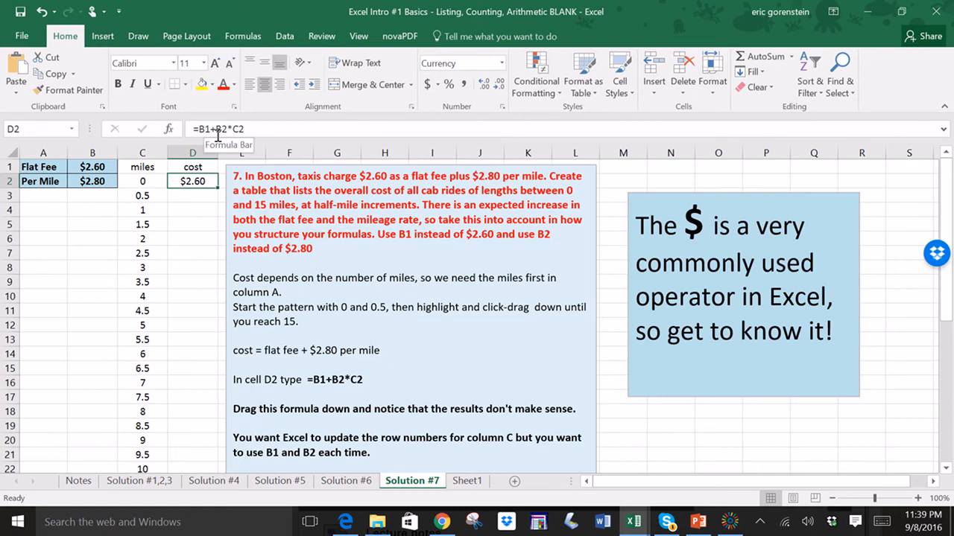
left_click_drag(199, 129, 225, 131)
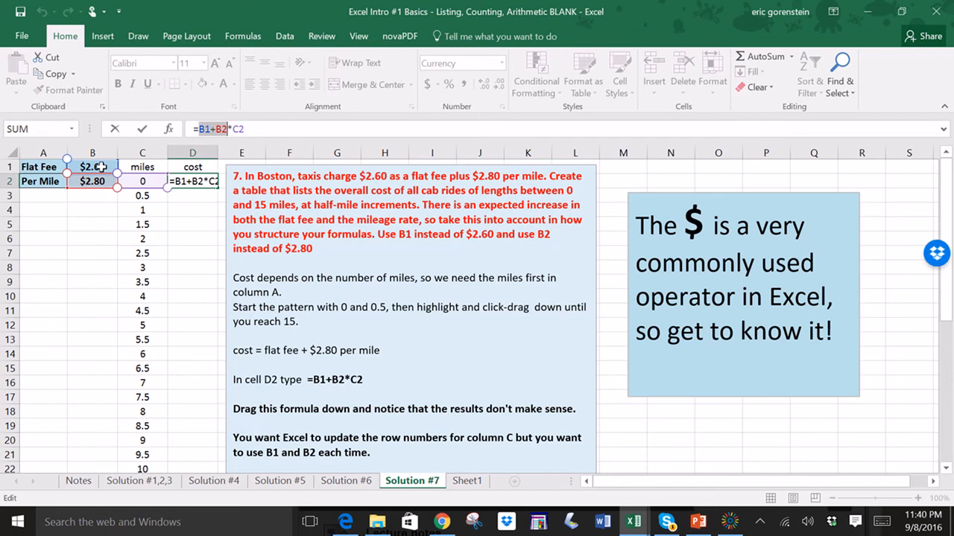
left_click(261, 129)
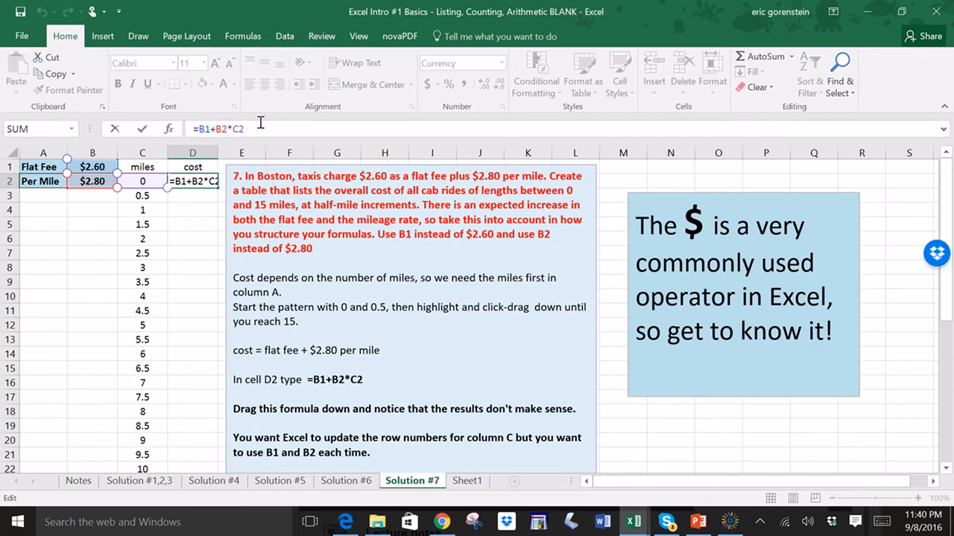
left_click(204, 129)
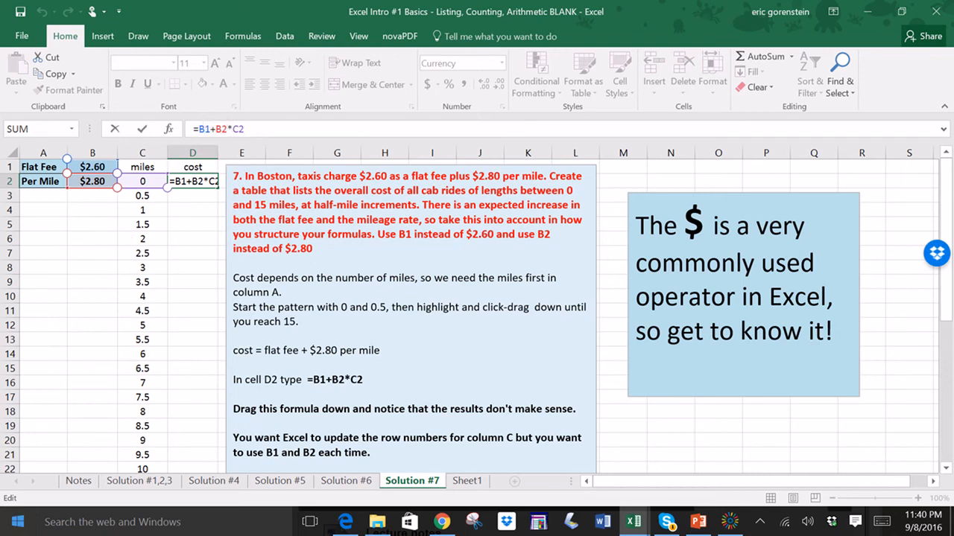
type("$")
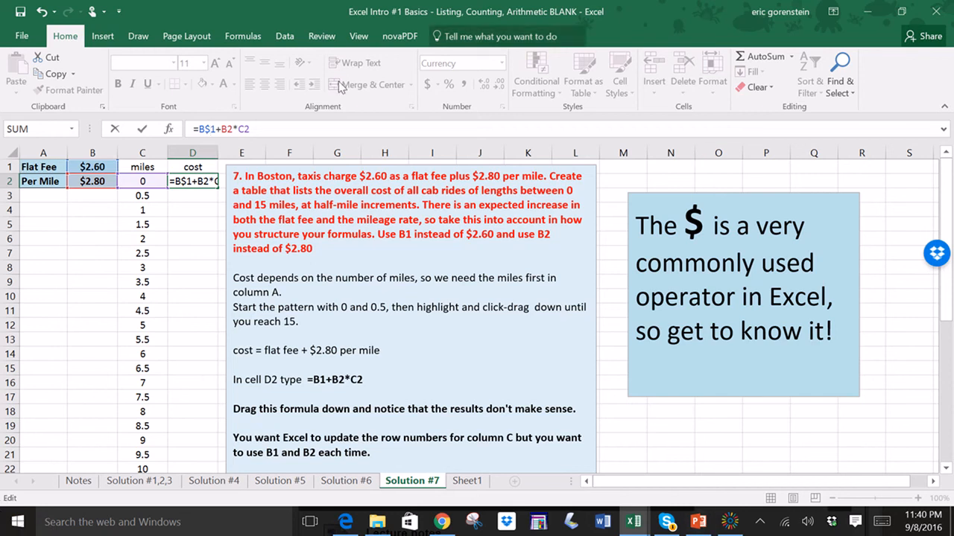
left_click(227, 129)
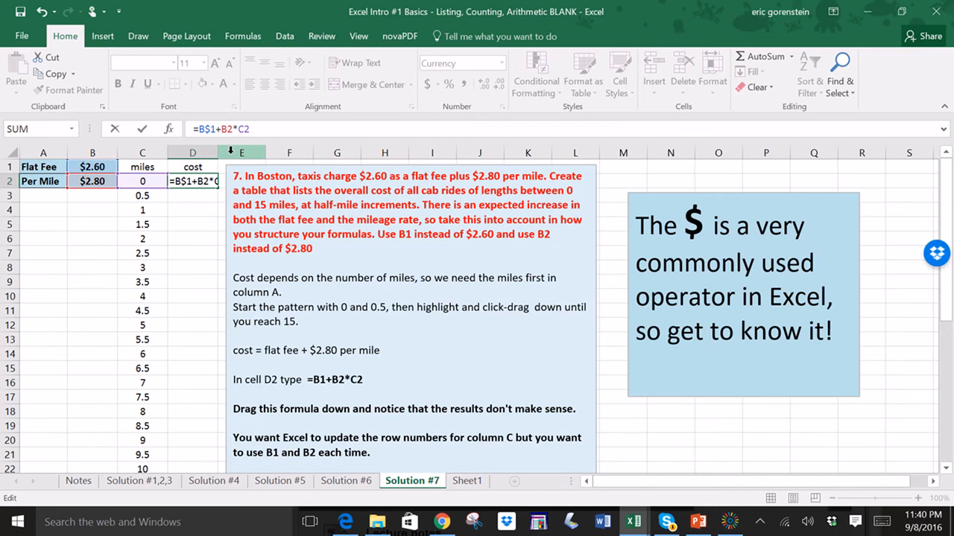
key("F4")
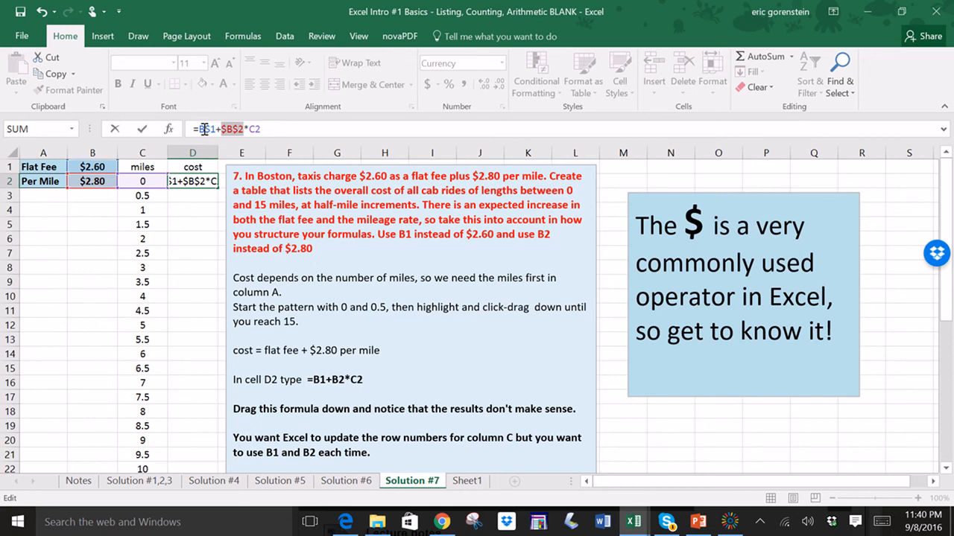
left_click(272, 129)
key("Delete")
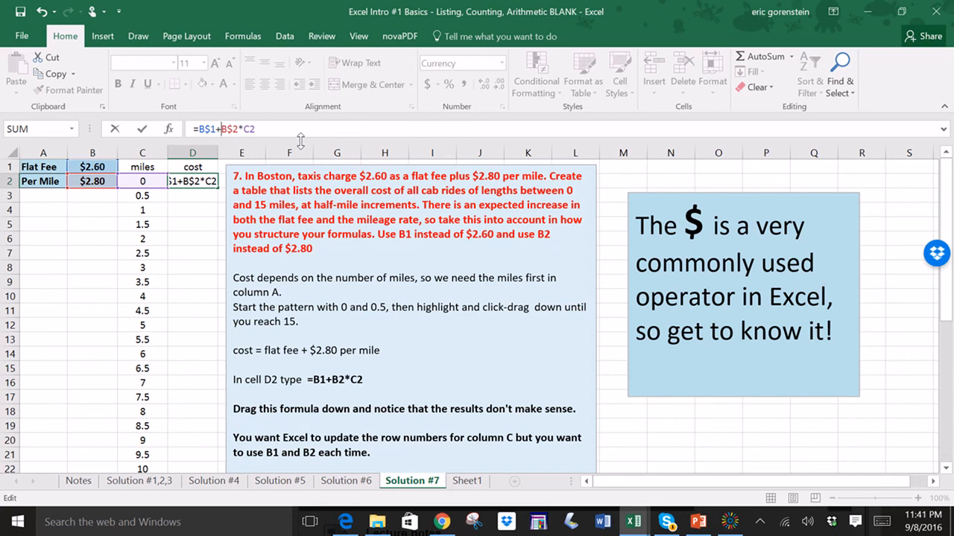
key("Return")
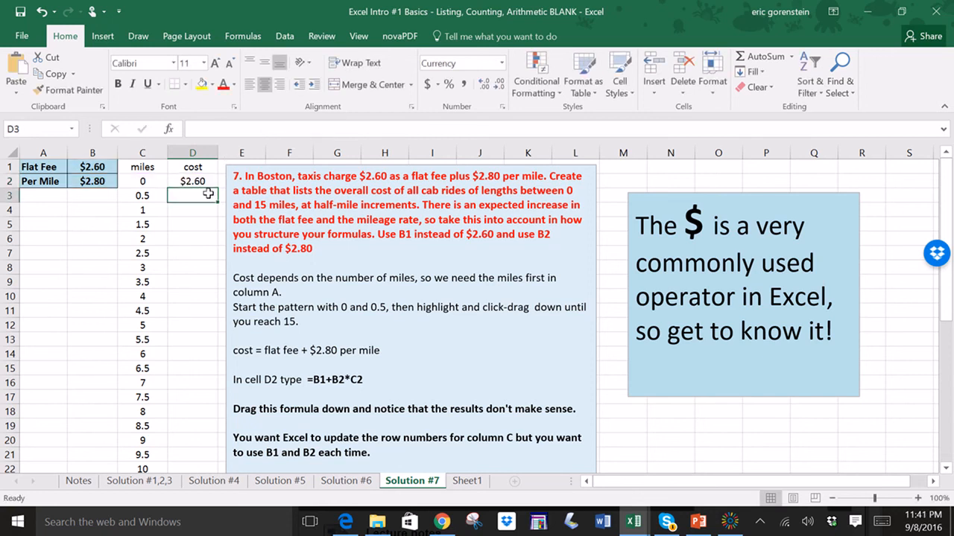
- Fill the revised cost formula from D2 into D3 and check D3's copied formula
left_click(206, 183)
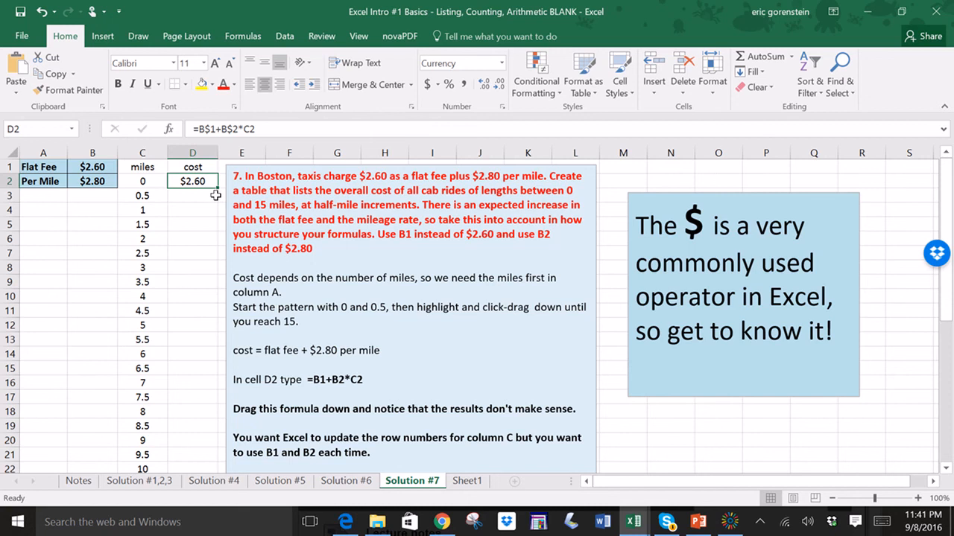
left_click_drag(215, 192, 216, 202)
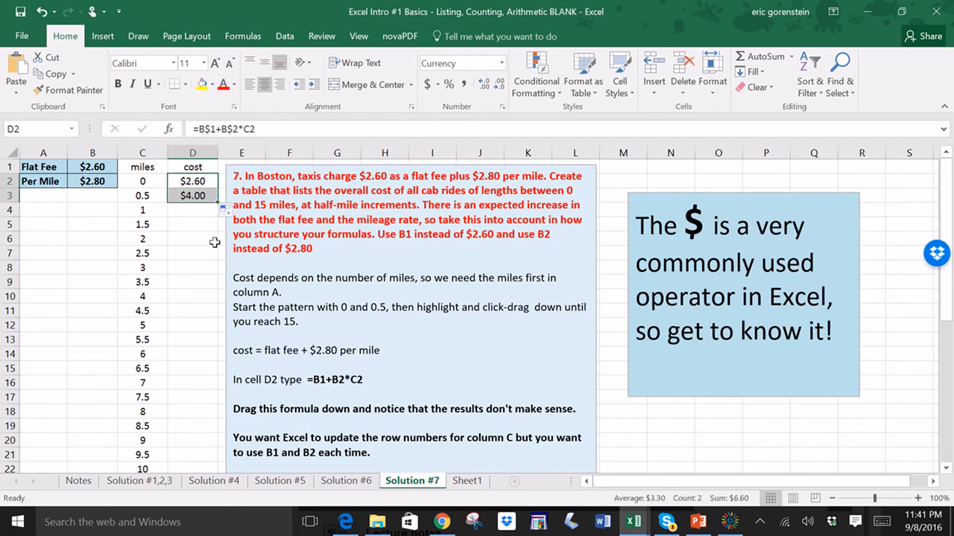
left_click(193, 196)
left_click(187, 181)
left_click(192, 195)
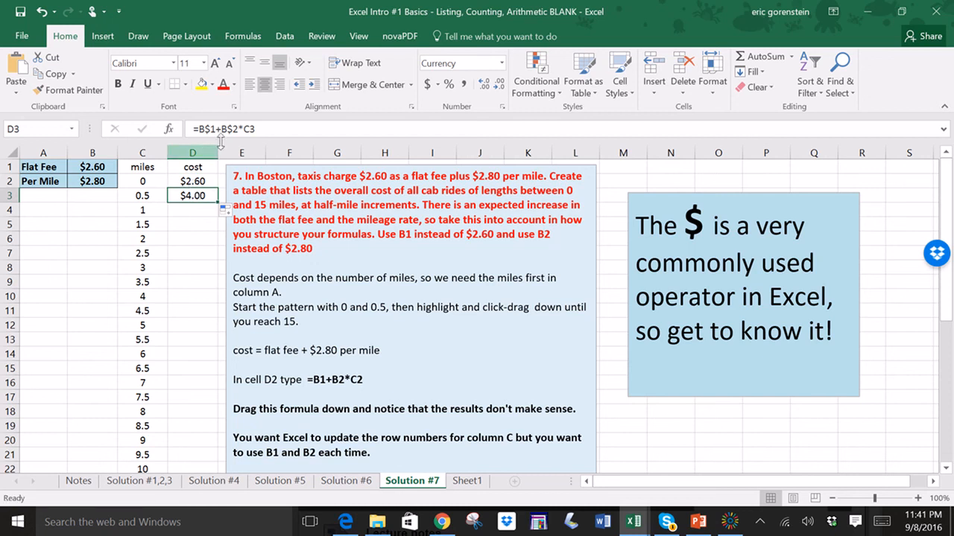
left_click(257, 129)
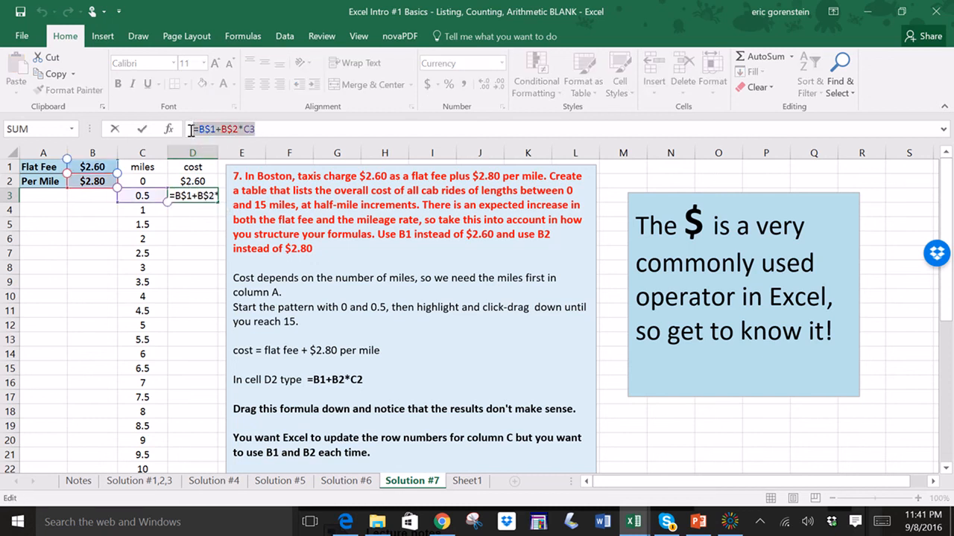
key("Return")
- Extend the cost formula down to D7 and check the copied formulas in D4 through D7
left_click(192, 181)
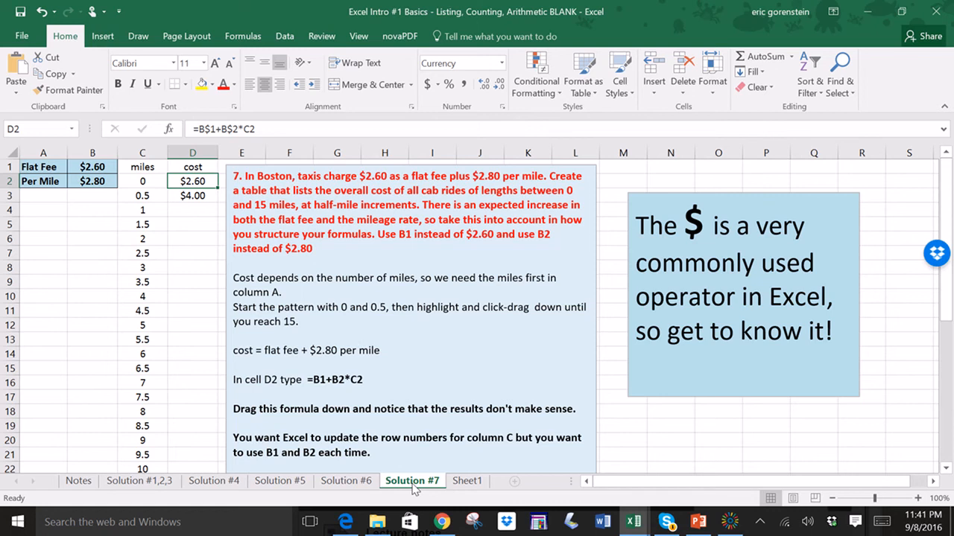
key("Down")
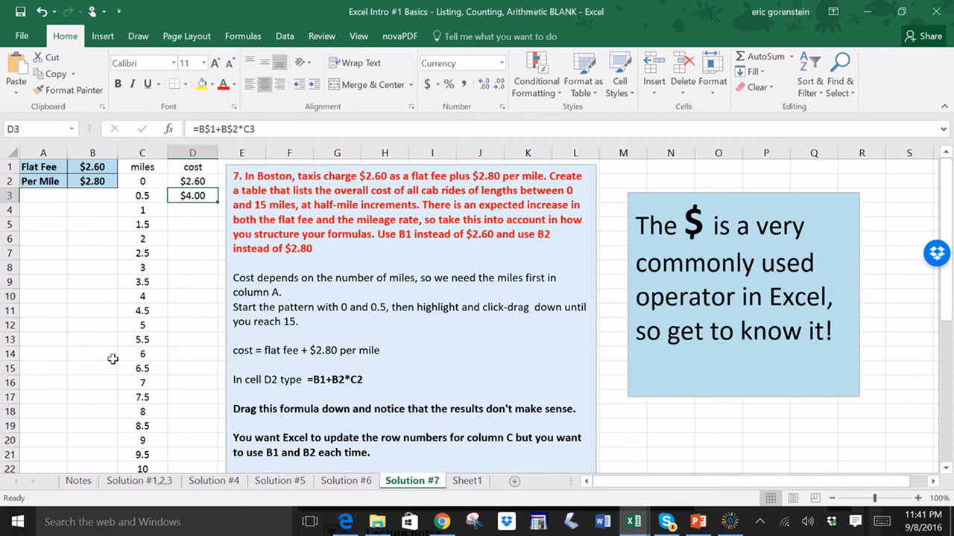
left_click_drag(218, 203, 213, 261)
left_click(197, 212)
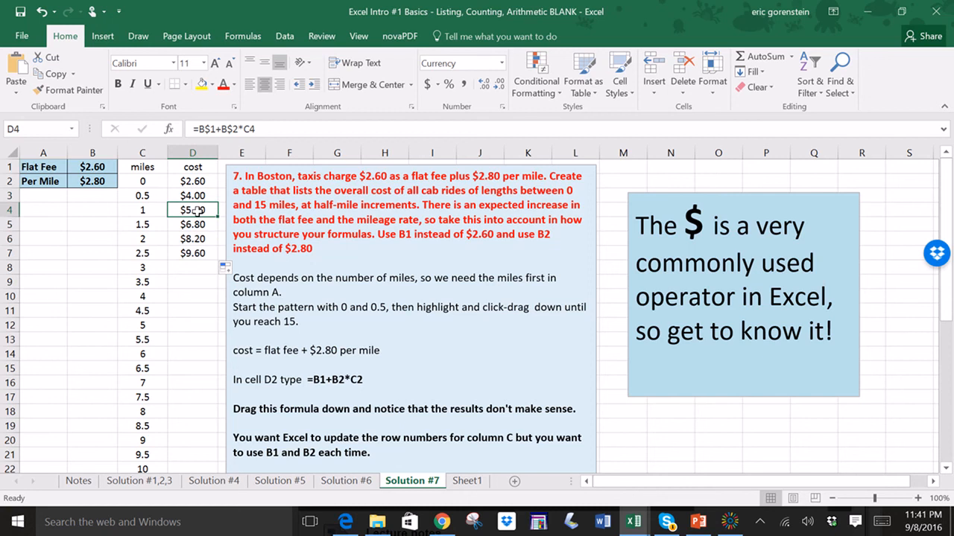
left_click(199, 226)
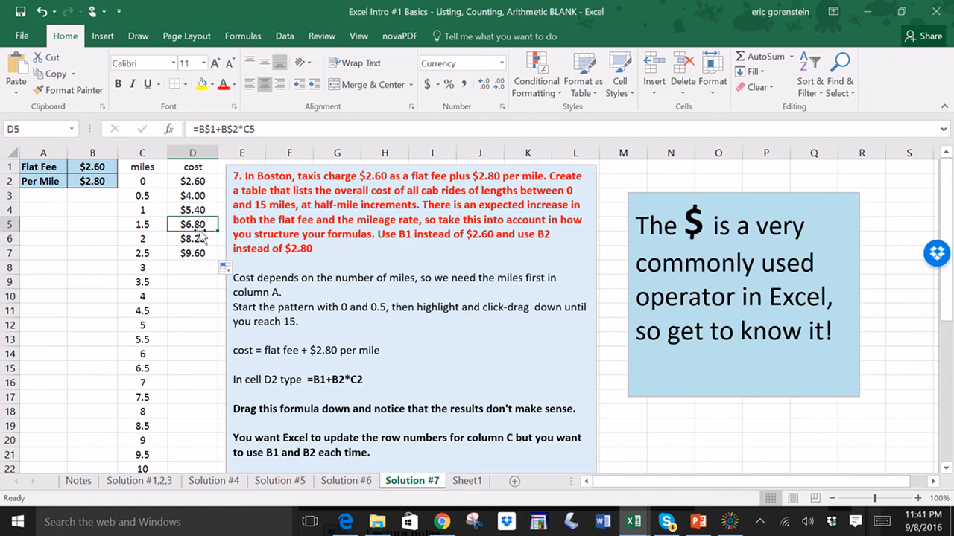
left_click(199, 239)
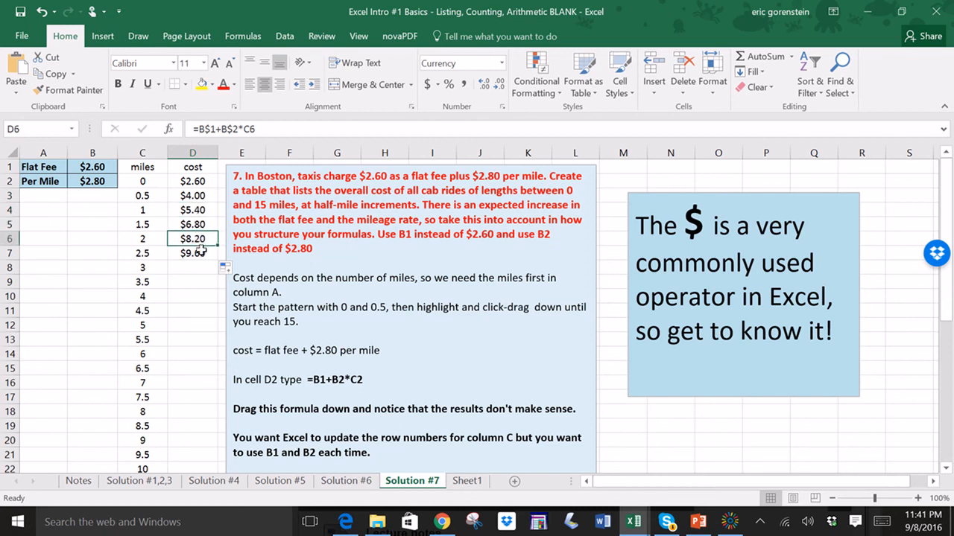
left_click(202, 254)
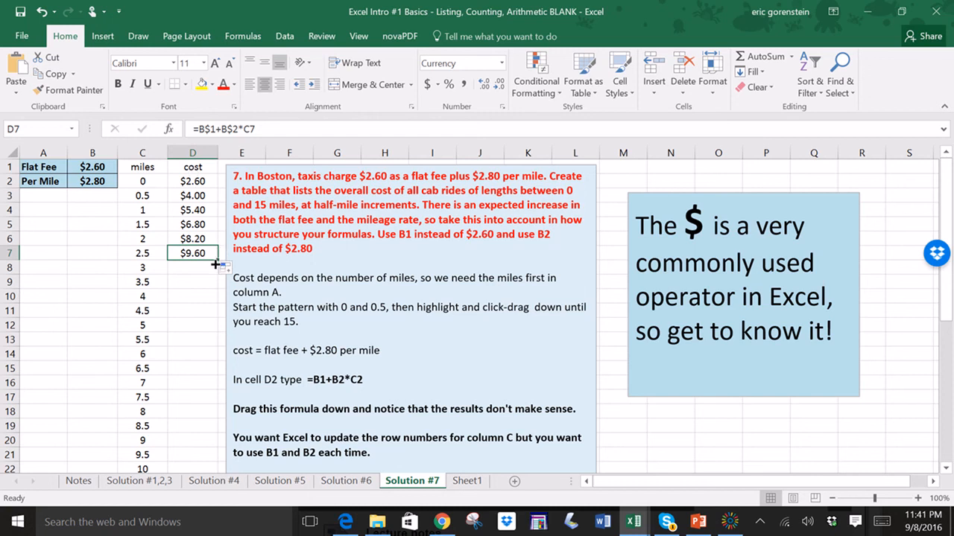
- Fill the cost formula down to D32 so every mileage up to 15 has a cost
left_click_drag(216, 262, 210, 442)
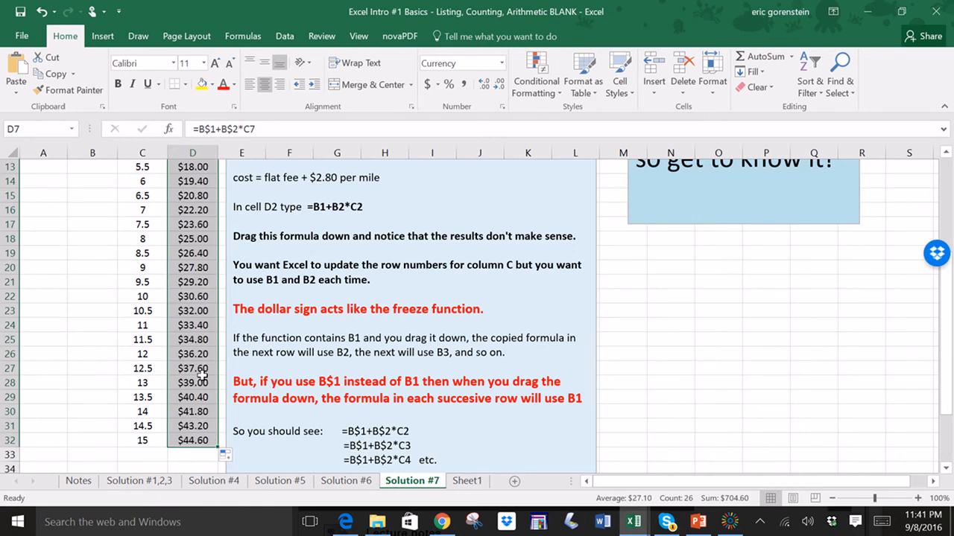
scroll(201, 372, "up", 4)
left_click(80, 326)
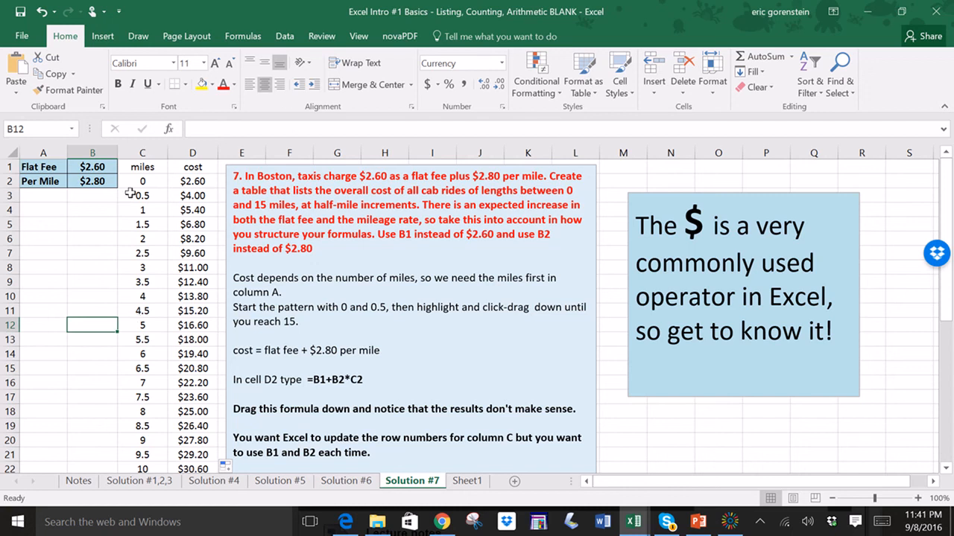
scroll(152, 251, "down", 1)
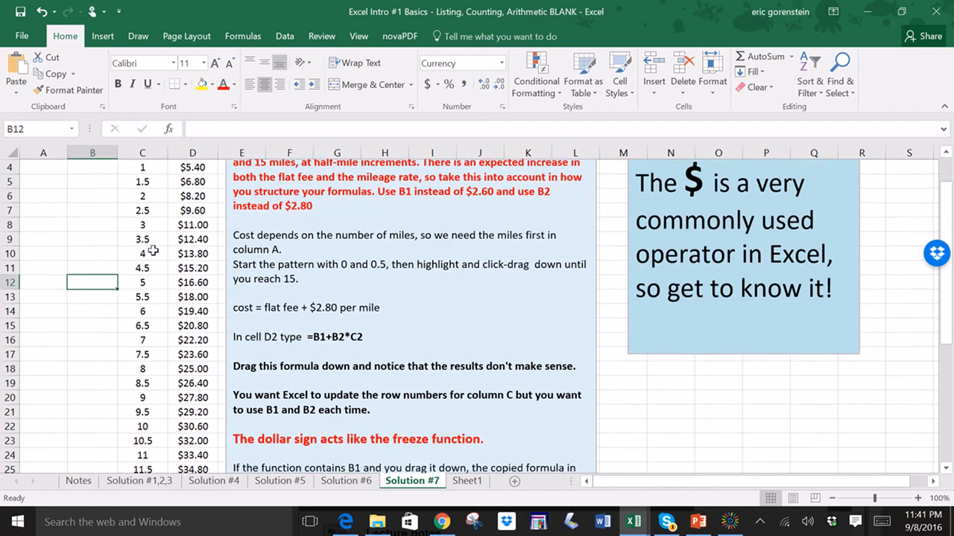
scroll(152, 251, "up", 1)
left_click(197, 182)
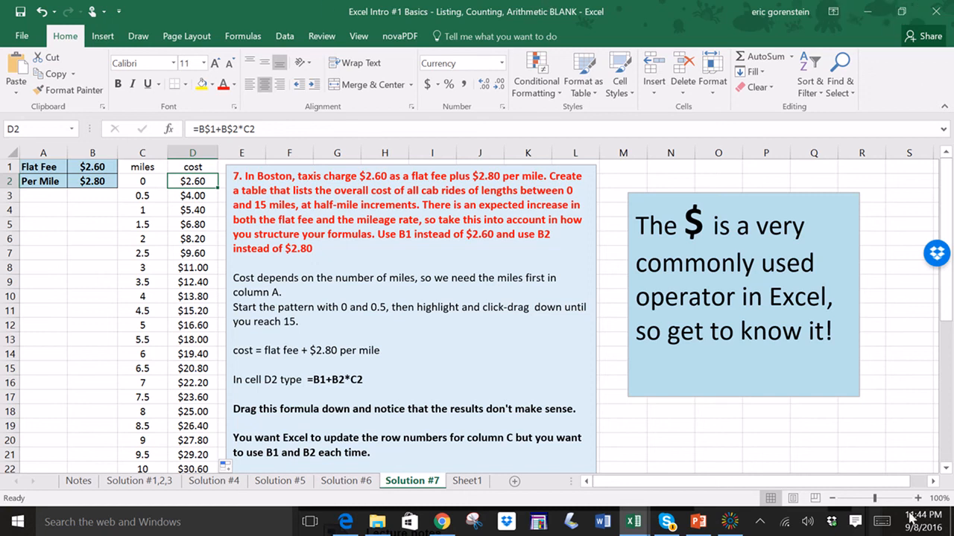
left_click(731, 527)
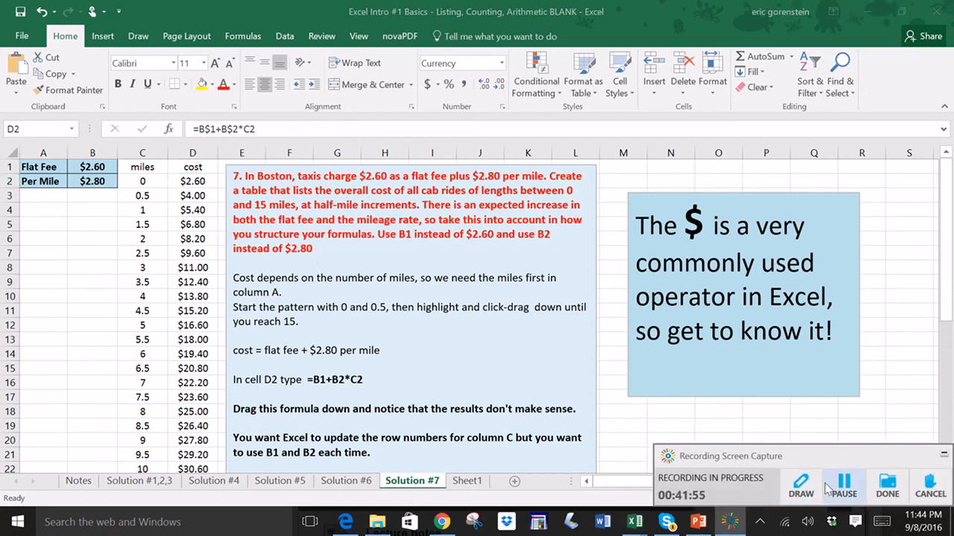